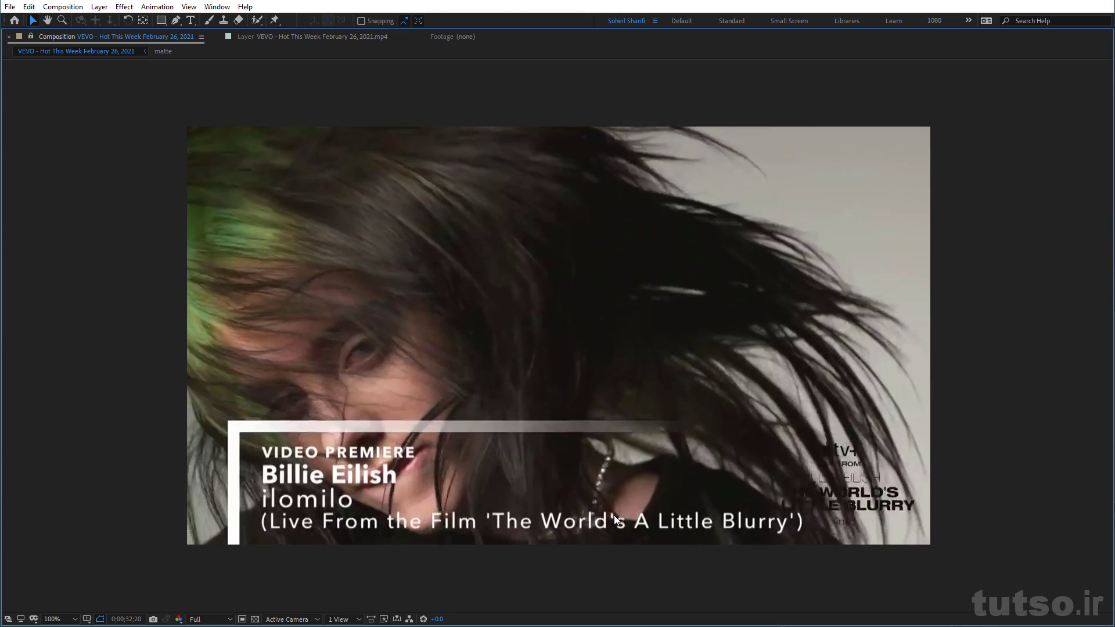
Stop the preview, restore the full workspace at 0;00;29;11 and select Roto 1 to list its effects
{"action": "key", "text": "space"}
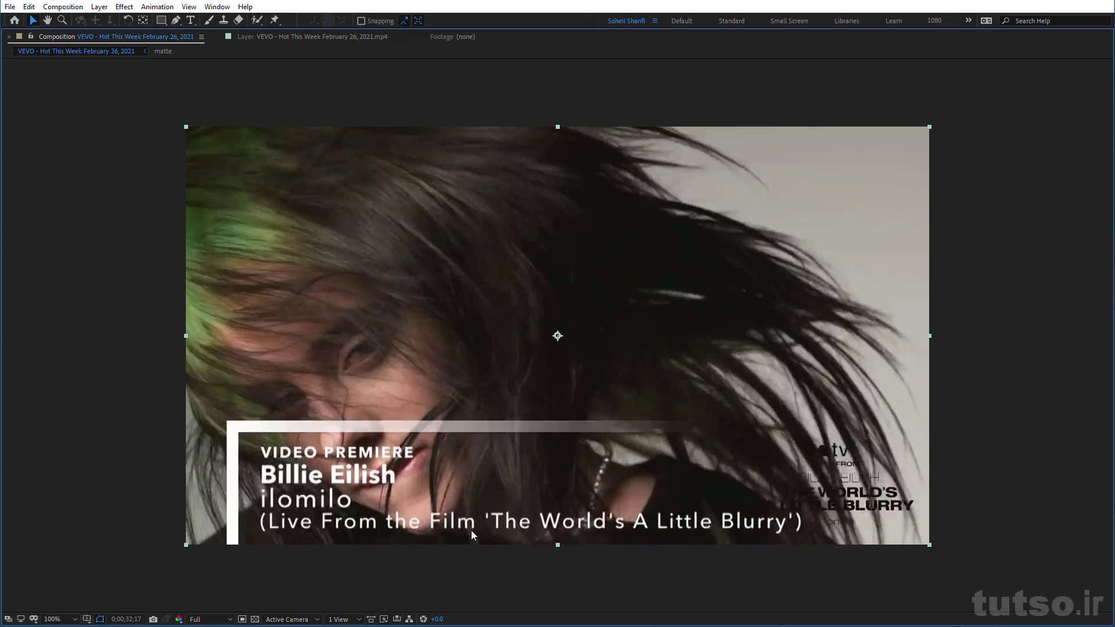
{"action": "key", "text": "grave"}
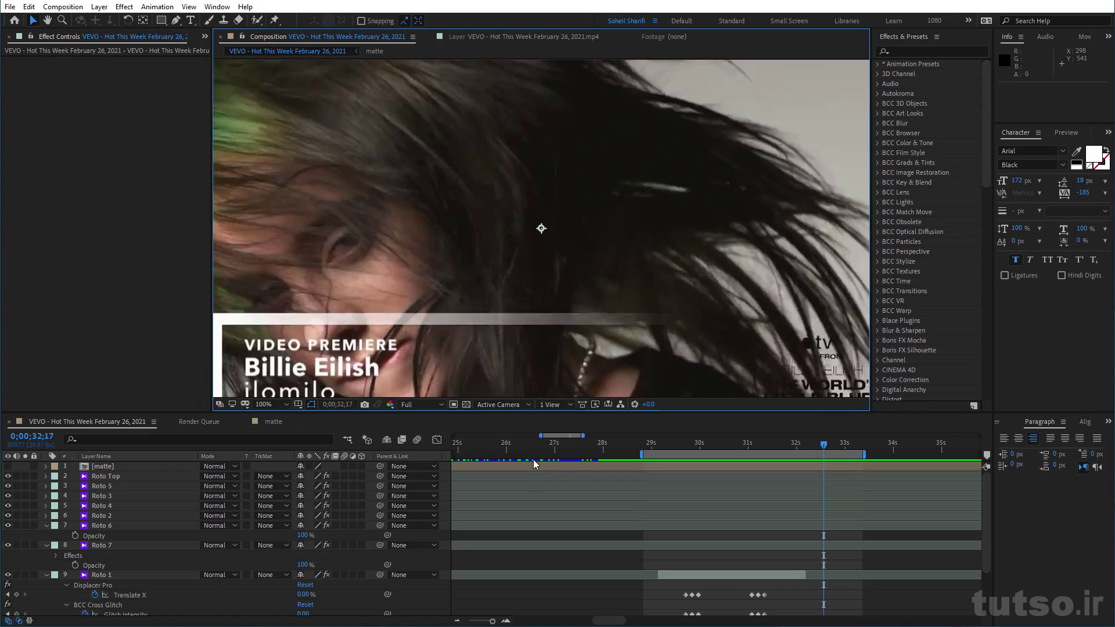
{"action": "left_click", "coordinate": [666, 445]}
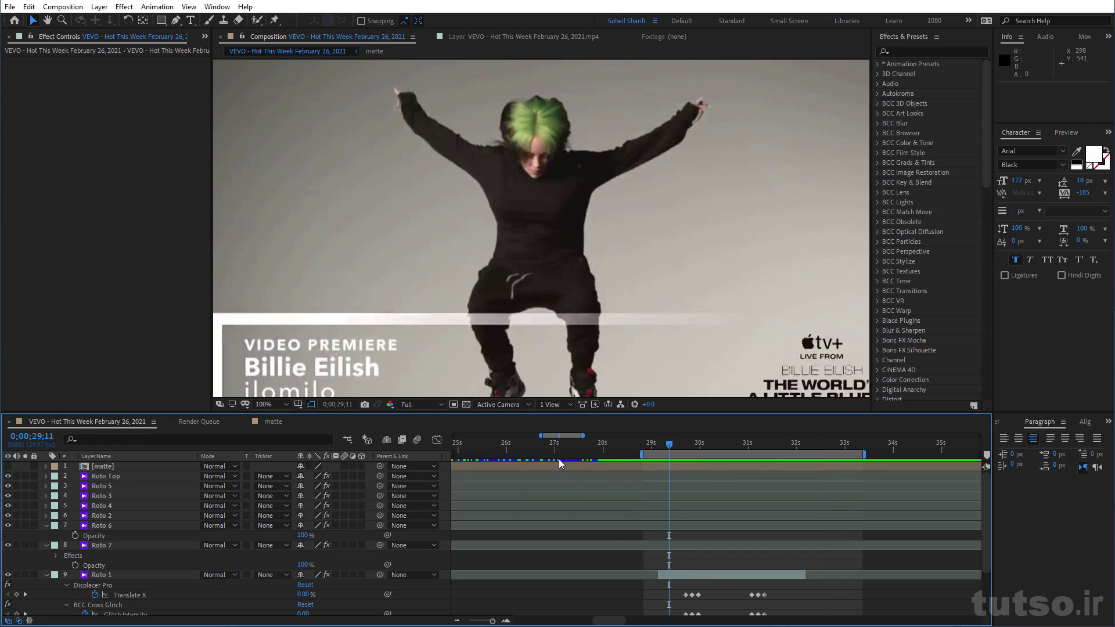
{"action": "left_click", "coordinate": [708, 573]}
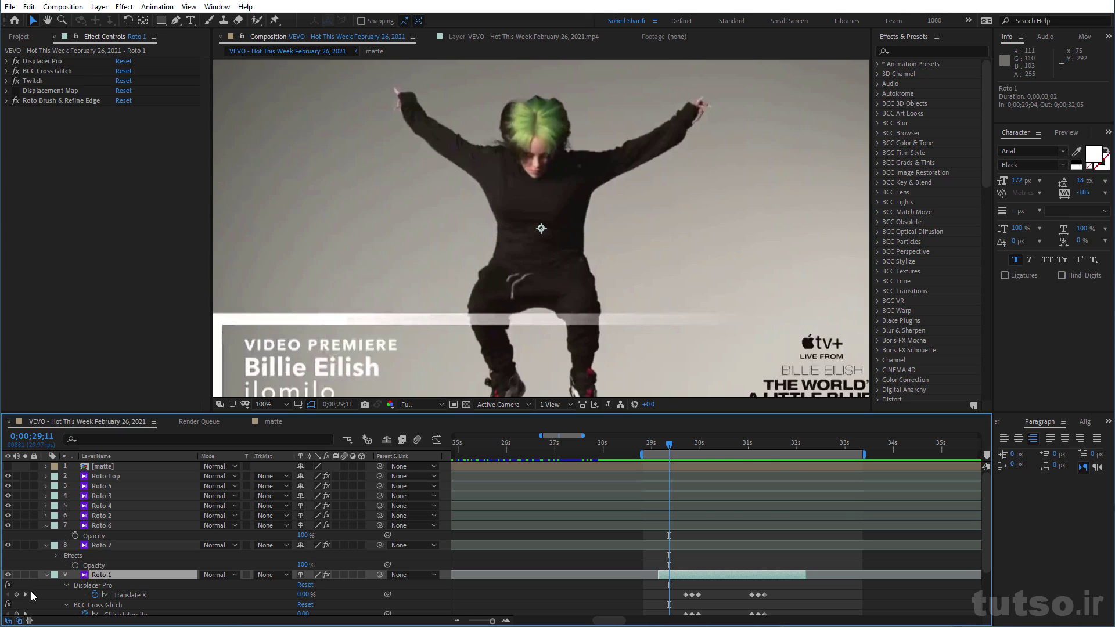
Play the glitch section and compare transparent and black viewer backgrounds, ending on black
{"action": "key", "text": "space"}
{"action": "key", "text": "space"}
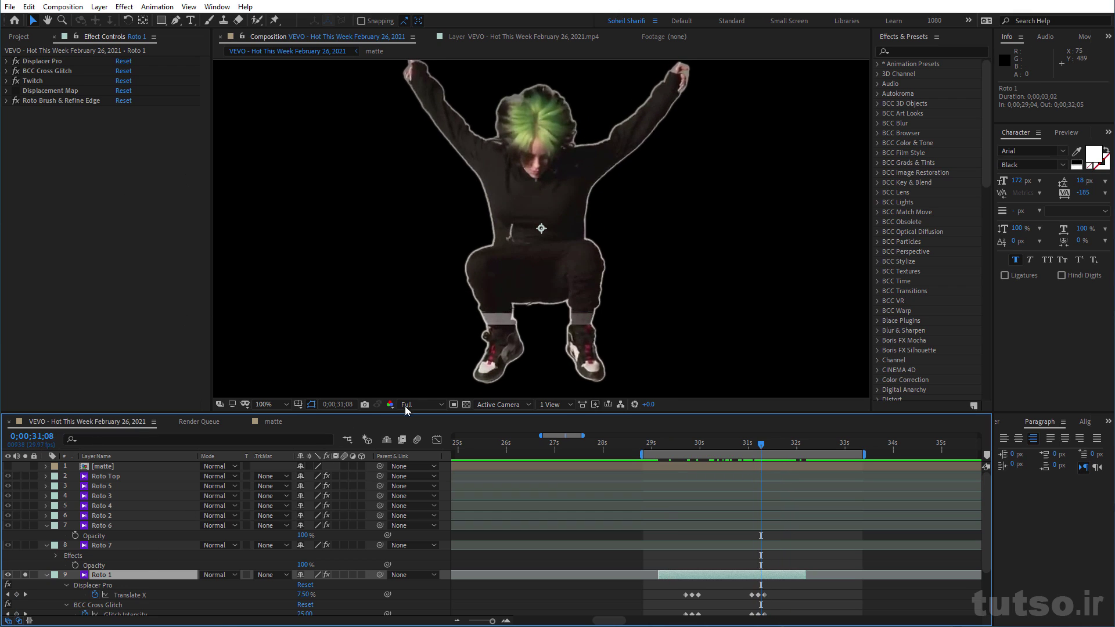
{"action": "left_click", "coordinate": [466, 404]}
{"action": "left_click", "coordinate": [466, 404]}
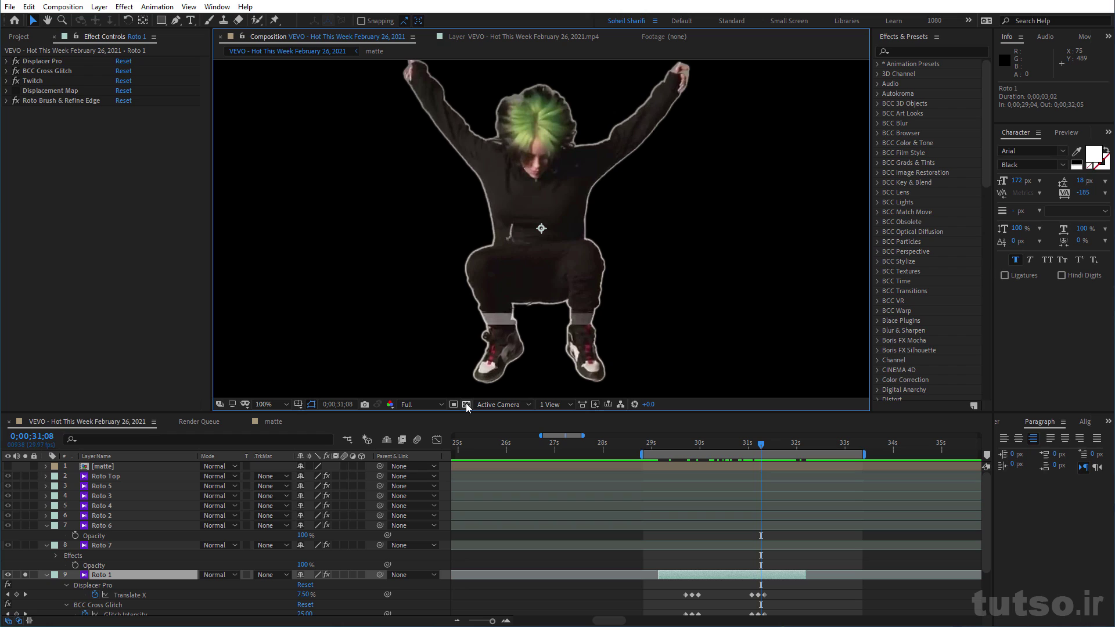
{"action": "left_click", "coordinate": [467, 404]}
{"action": "left_click", "coordinate": [466, 405]}
Unsolo Roto 1 and select the VEVO footage layer 10, then solo Roto 1 again
{"action": "left_click", "coordinate": [25, 575]}
{"action": "scroll", "coordinate": [662, 554], "scroll_direction": "down", "scroll_amount": 2}
{"action": "scroll", "coordinate": [702, 548], "scroll_direction": "down", "scroll_amount": 2}
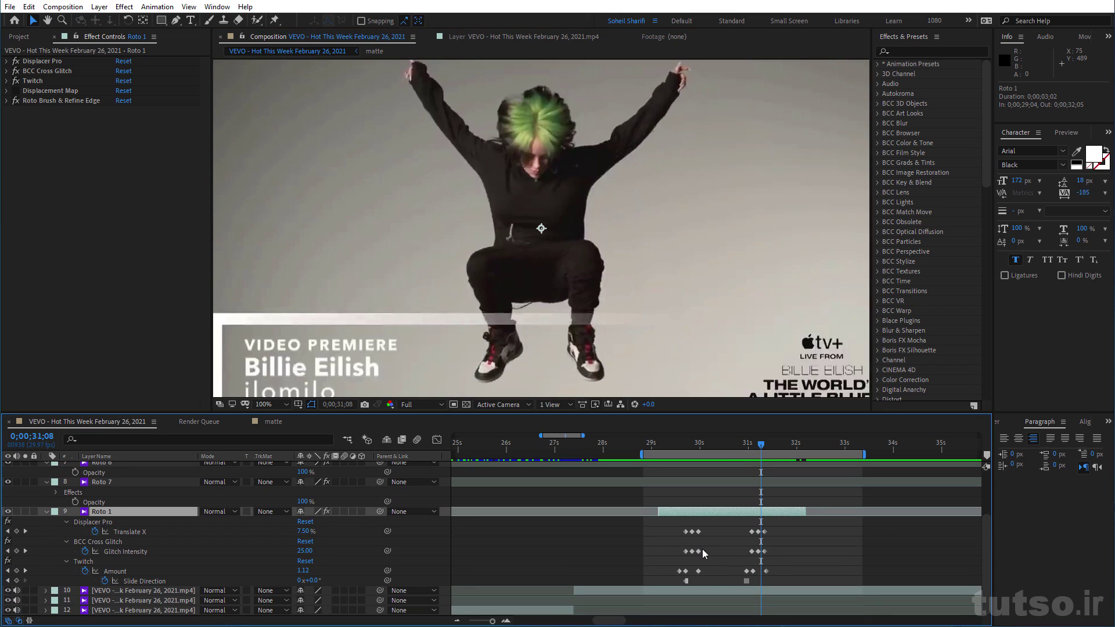
{"action": "left_click", "coordinate": [775, 592]}
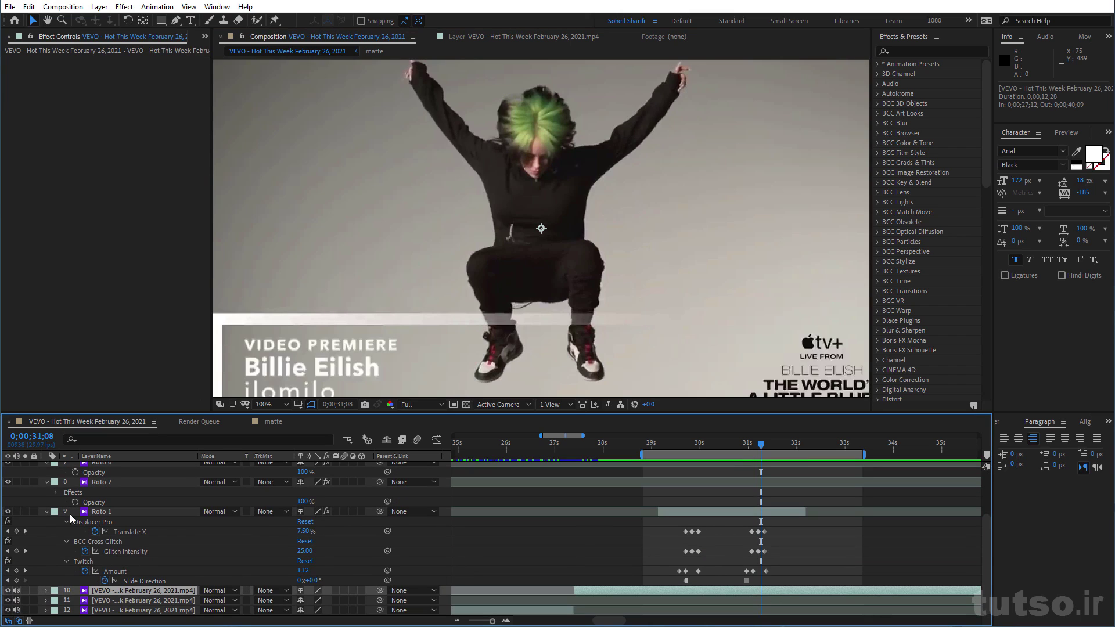
{"action": "left_click", "coordinate": [26, 512]}
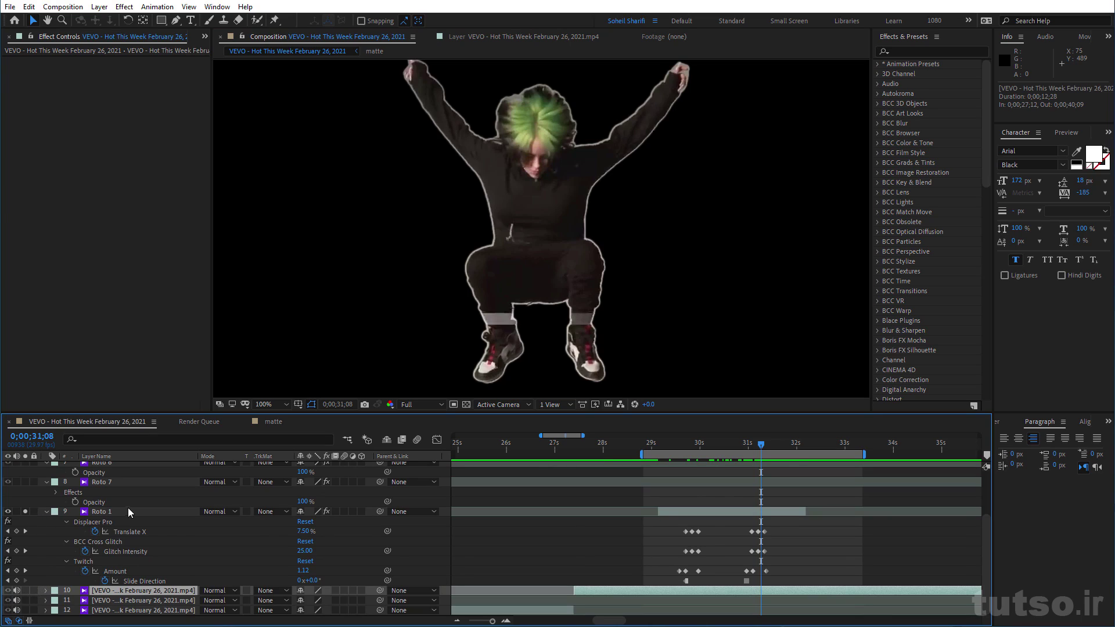
Solo layer 10, go to 0;00;30;03 and select Roto 1 to show its effect controls
{"action": "left_click", "coordinate": [26, 590]}
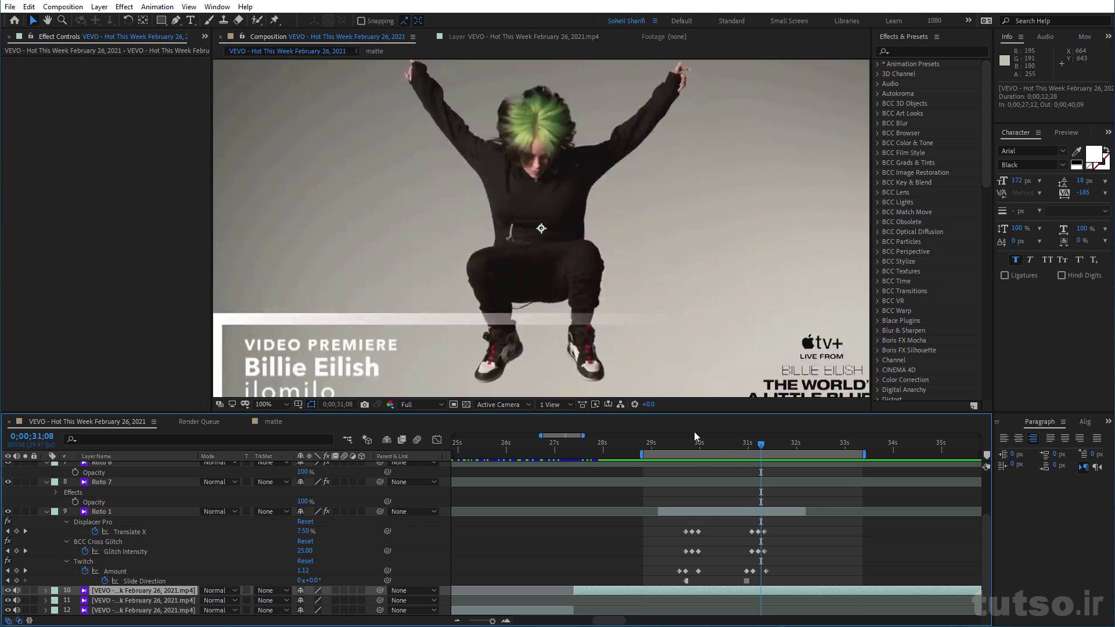
{"action": "left_click", "coordinate": [705, 447]}
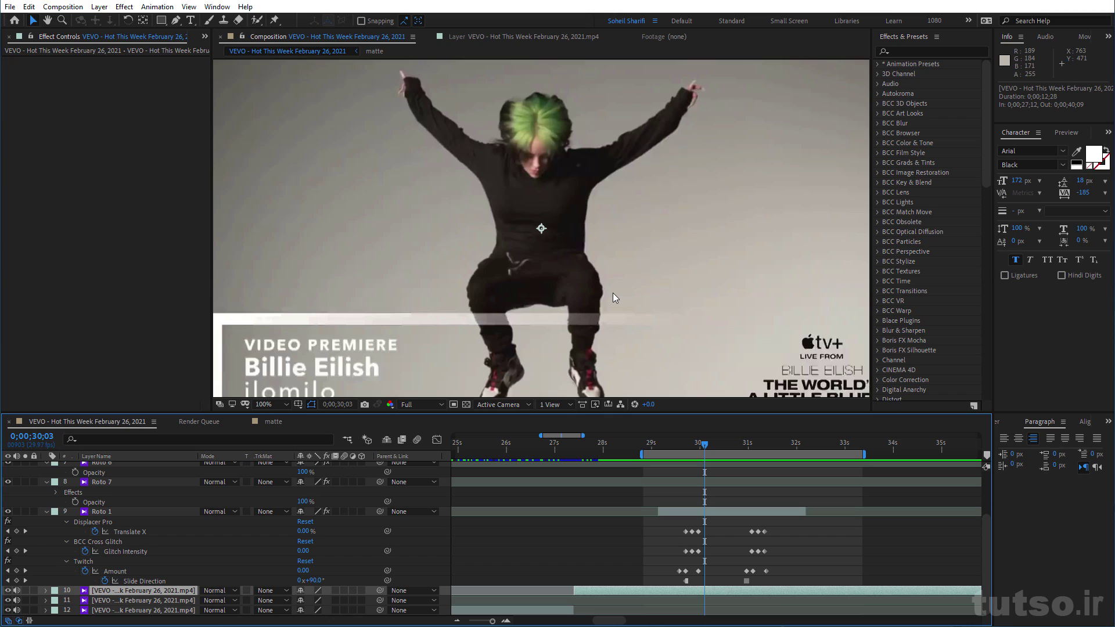
{"action": "left_click", "coordinate": [97, 514]}
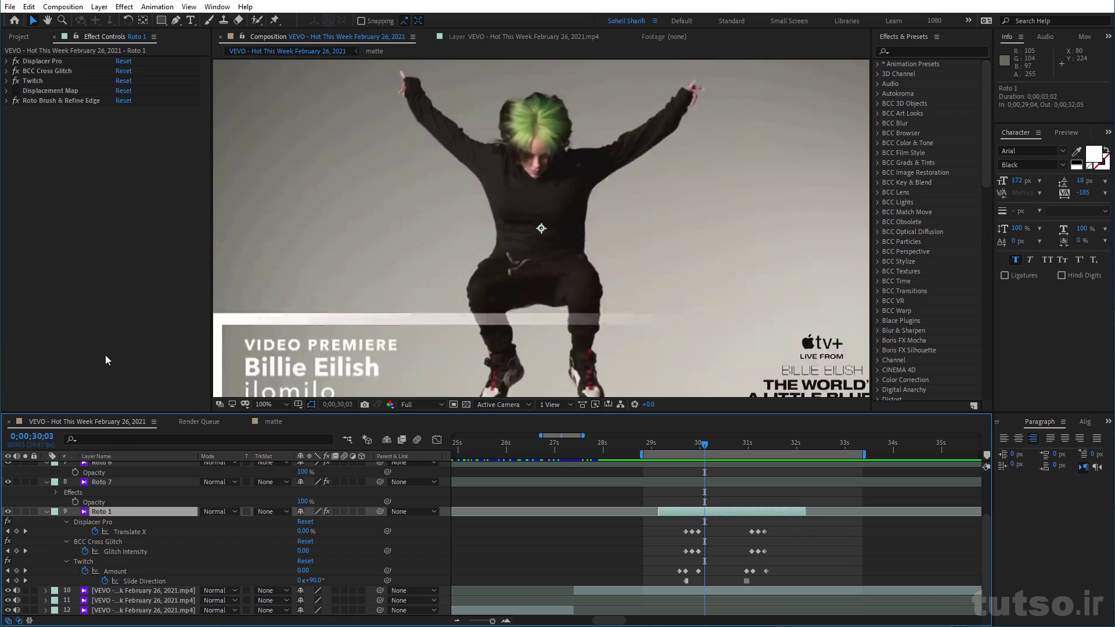
Turn off BCC Cross Glitch and Twitch on Roto 1 and expand Displacer Pro's parameters
{"action": "left_click", "coordinate": [15, 71]}
{"action": "left_click", "coordinate": [15, 81]}
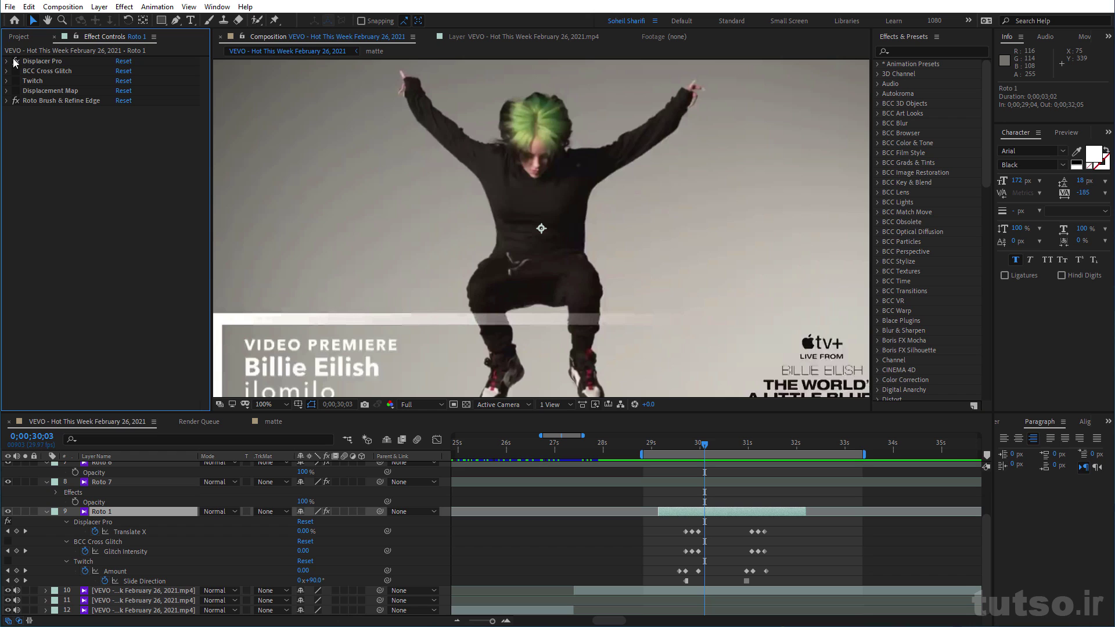
{"action": "left_click", "coordinate": [5, 62]}
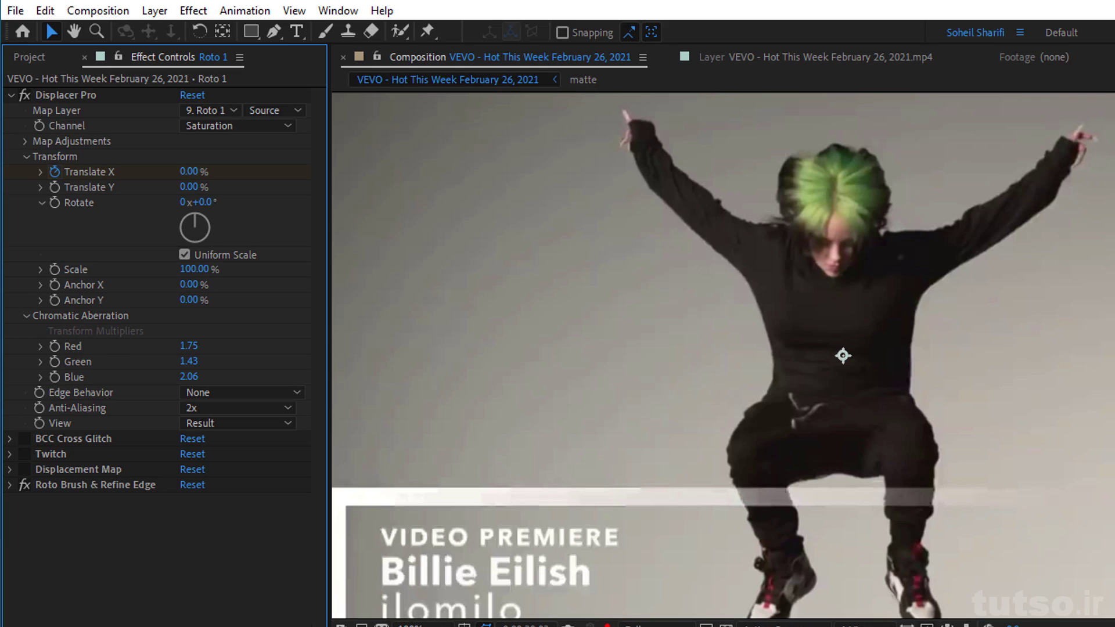
Set Translate X to 11.25%, test zeroed aberration values, then undo back to Red 1.75, Green 1.43, Blue 2.06
{"action": "left_click_drag", "start_coordinate": [188, 171], "coordinate": [314, 397]}
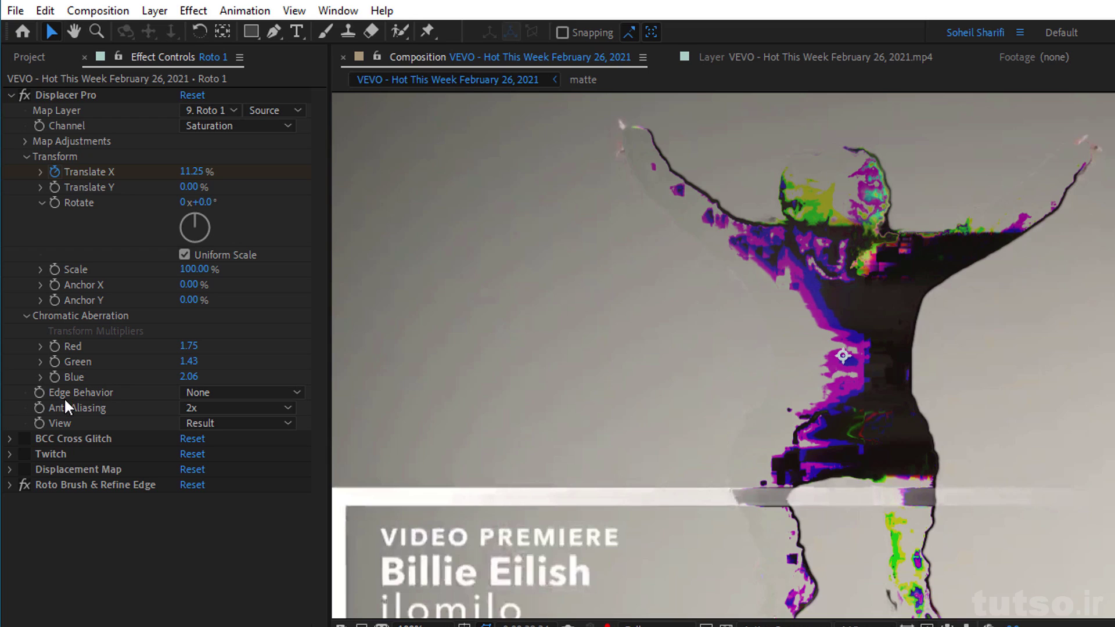
{"action": "left_click", "coordinate": [189, 346]}
{"action": "type", "text": "0"}
{"action": "key", "text": "Tab"}
{"action": "key", "text": "0"}
{"action": "key", "text": "Tab"}
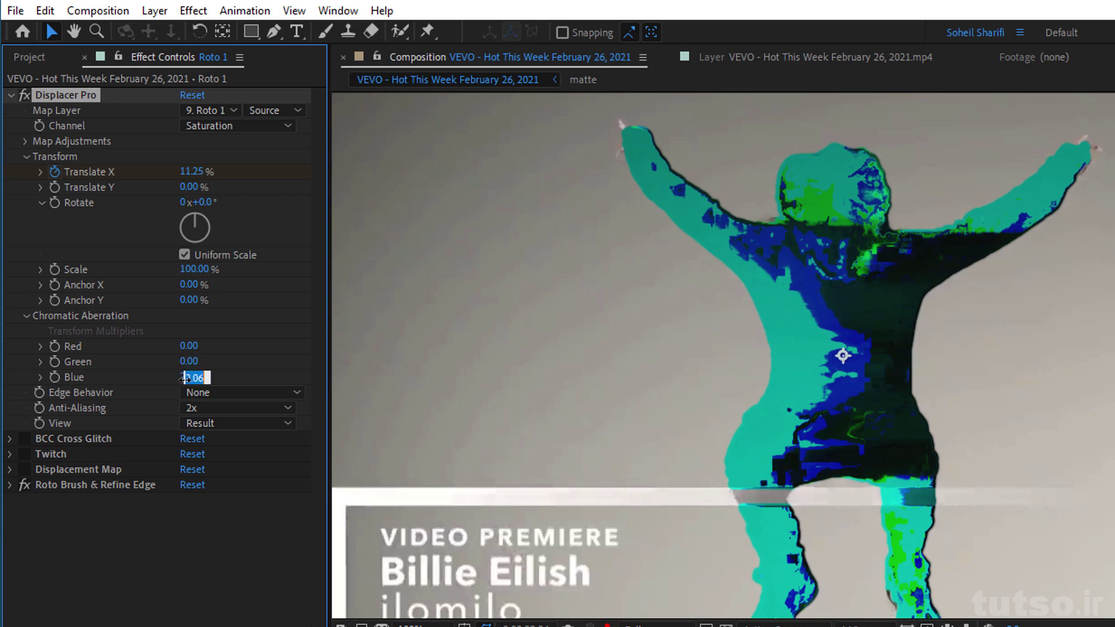
{"action": "type", "text": "0"}
{"action": "left_click", "coordinate": [231, 390]}
{"action": "left_click", "coordinate": [249, 368]}
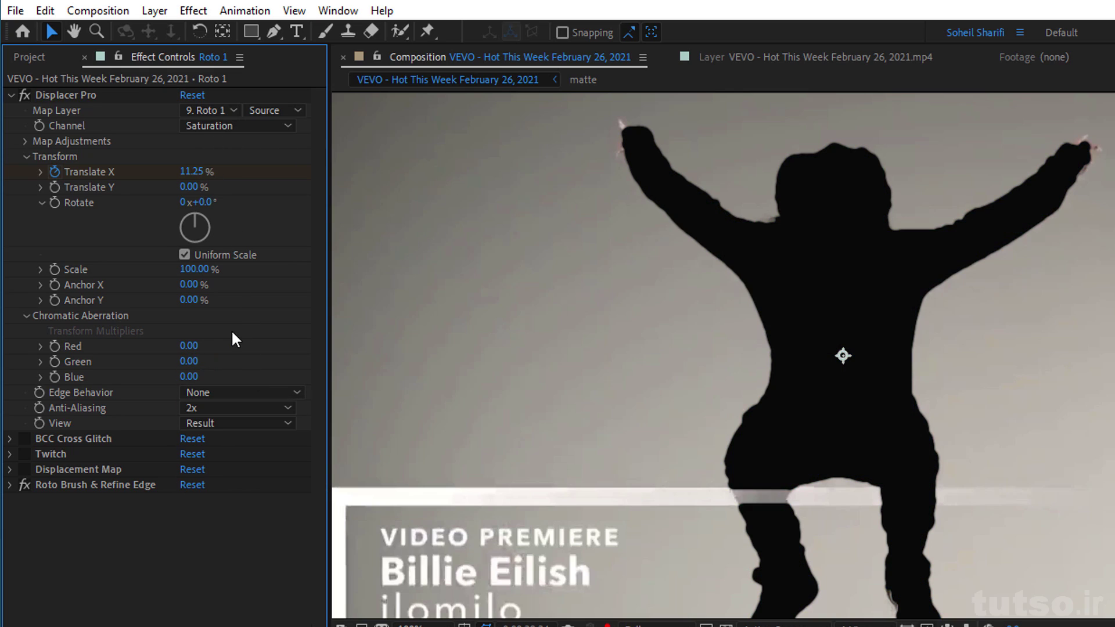
{"action": "key", "text": "space"}
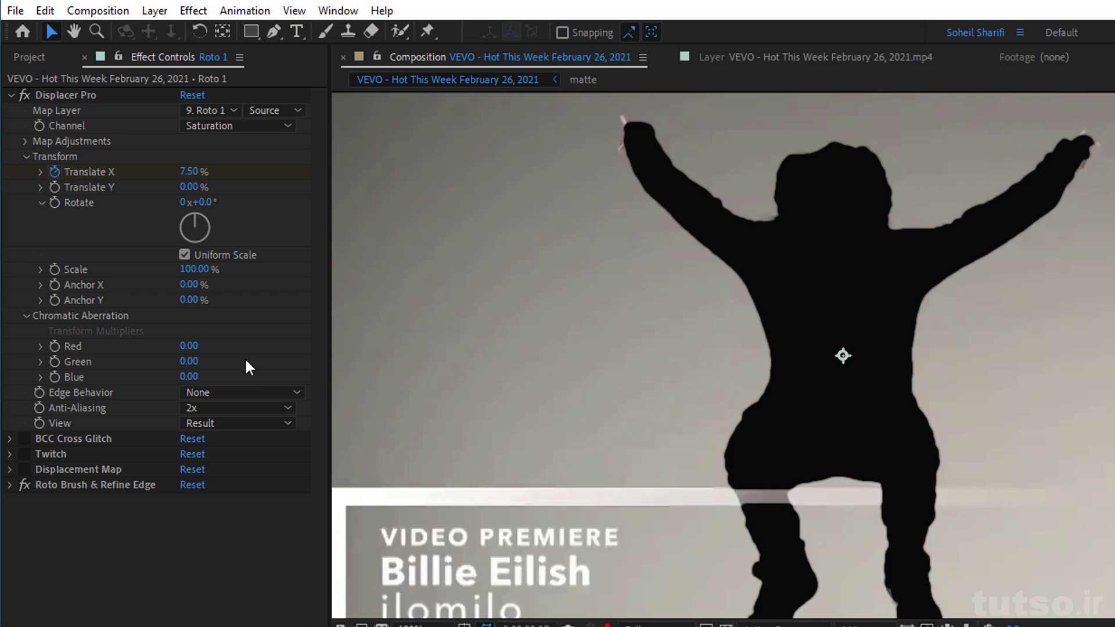
{"action": "key", "text": "ctrl+z"}
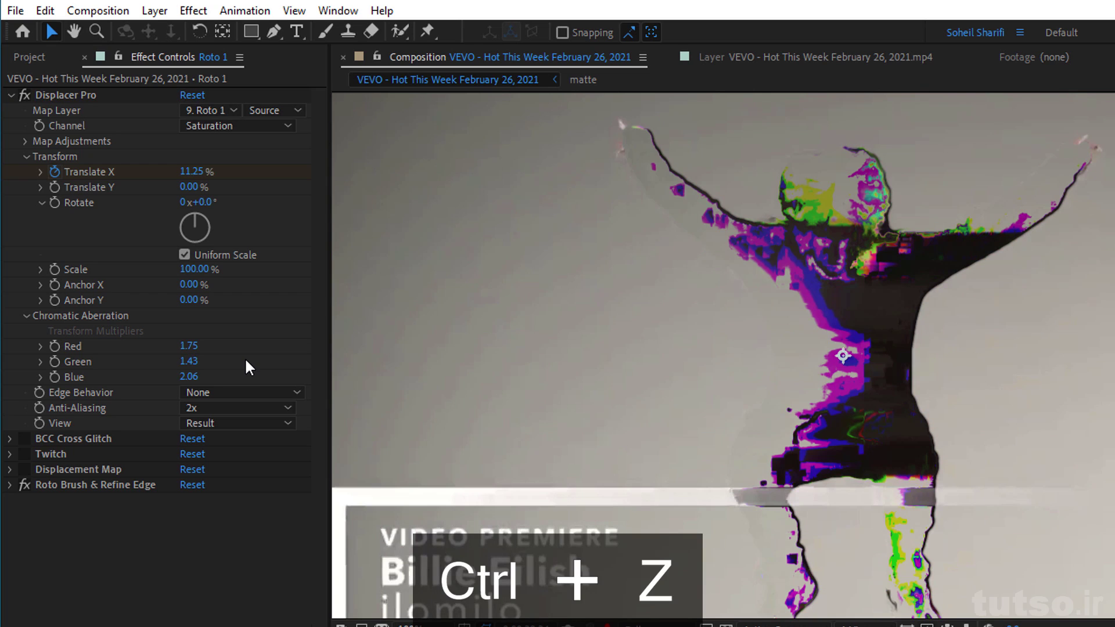
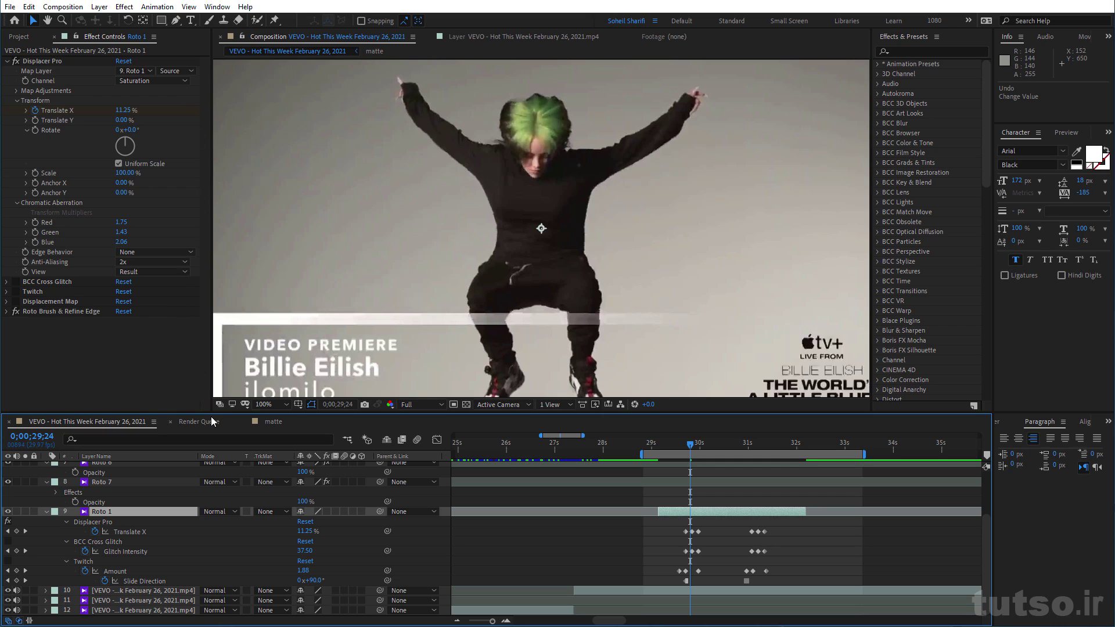
Change Roto 1's Displacer Pro channel from Saturation to Red, then switch the layer's effects back off
{"action": "left_click", "coordinate": [327, 511]}
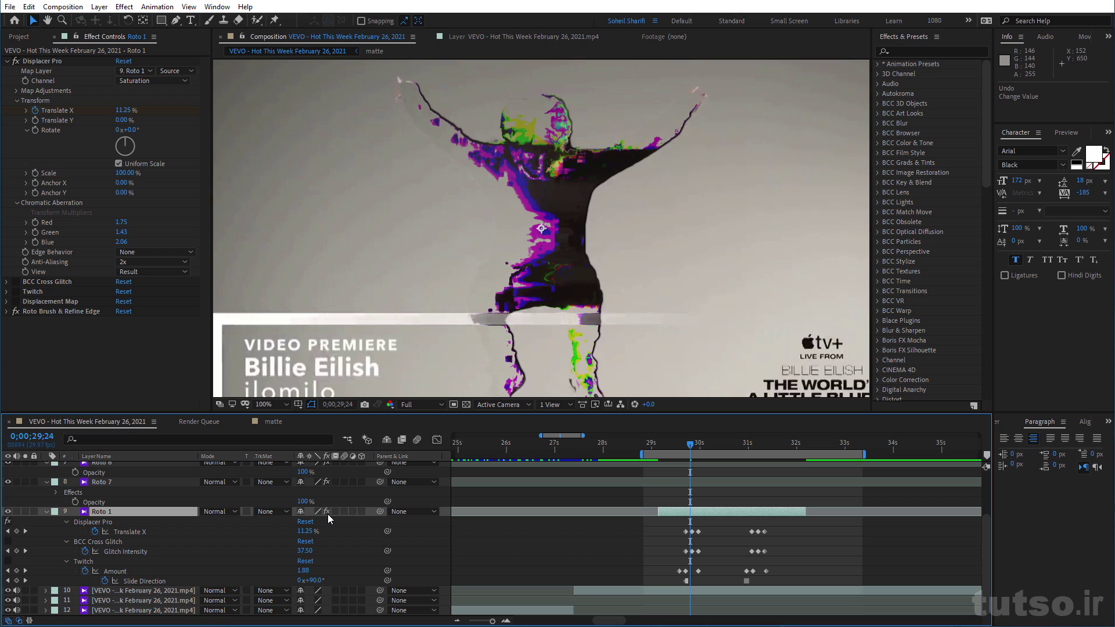
{"action": "left_click", "coordinate": [26, 61]}
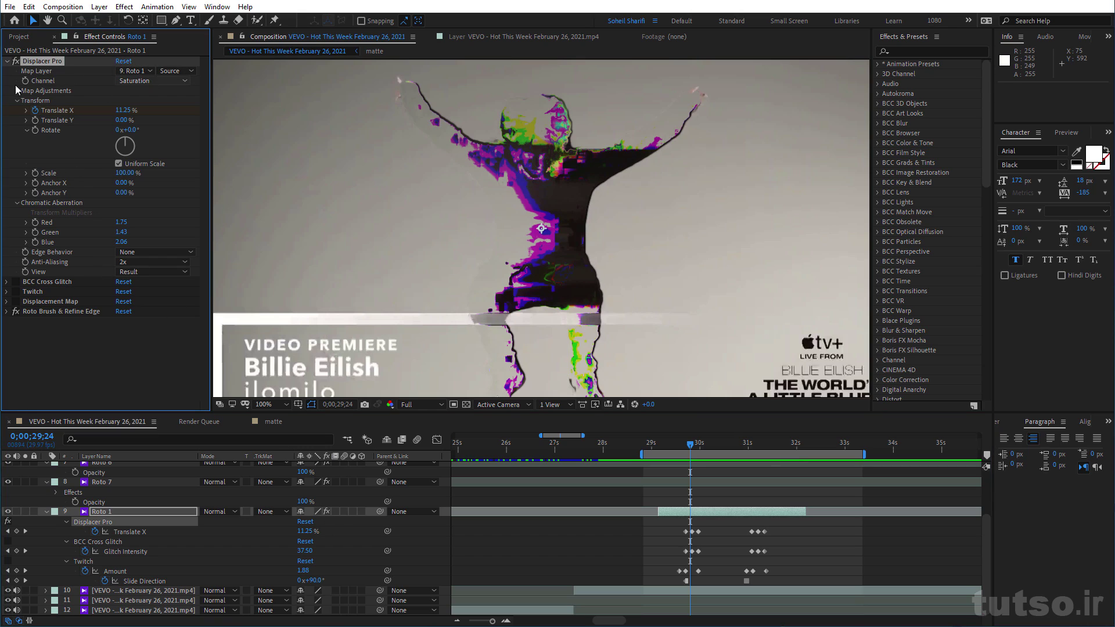
{"action": "left_click", "coordinate": [171, 80]}
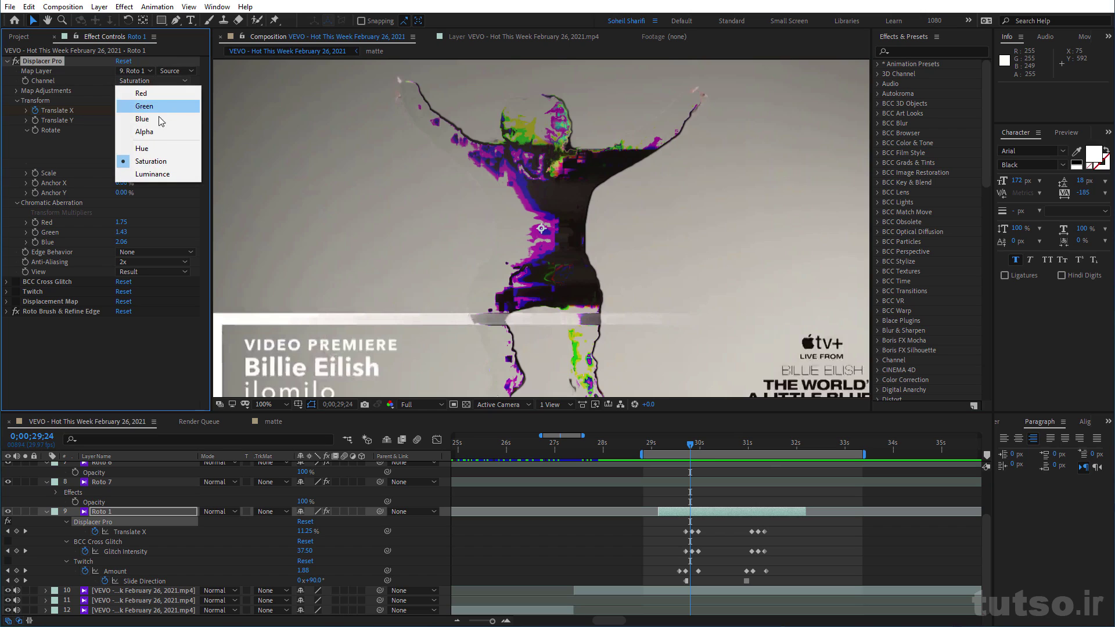
{"action": "left_click", "coordinate": [152, 96]}
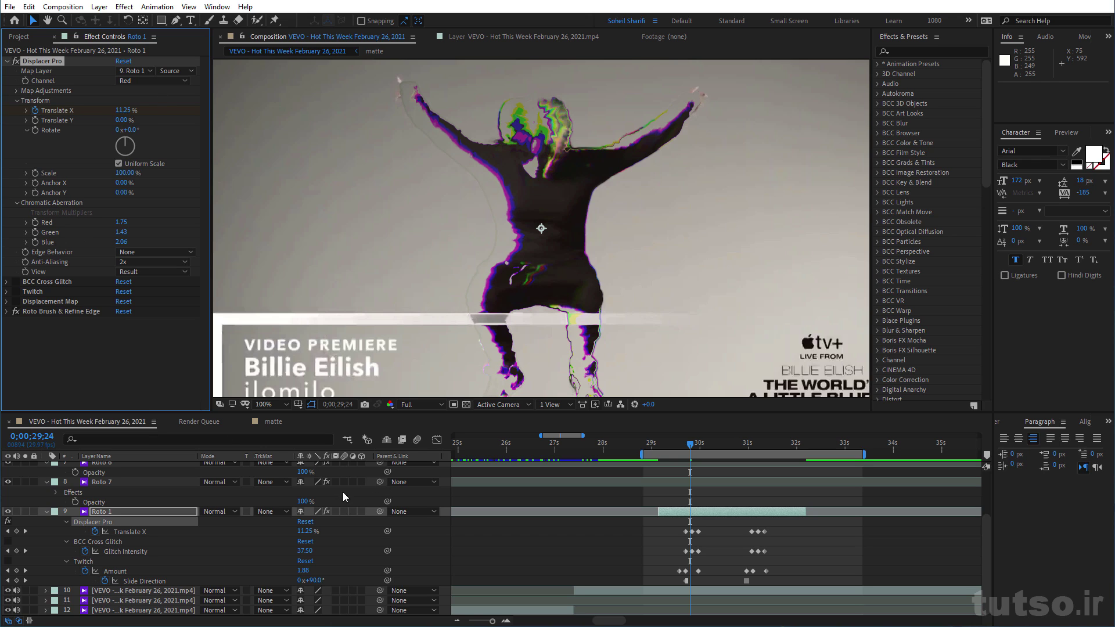
{"action": "left_click", "coordinate": [326, 512]}
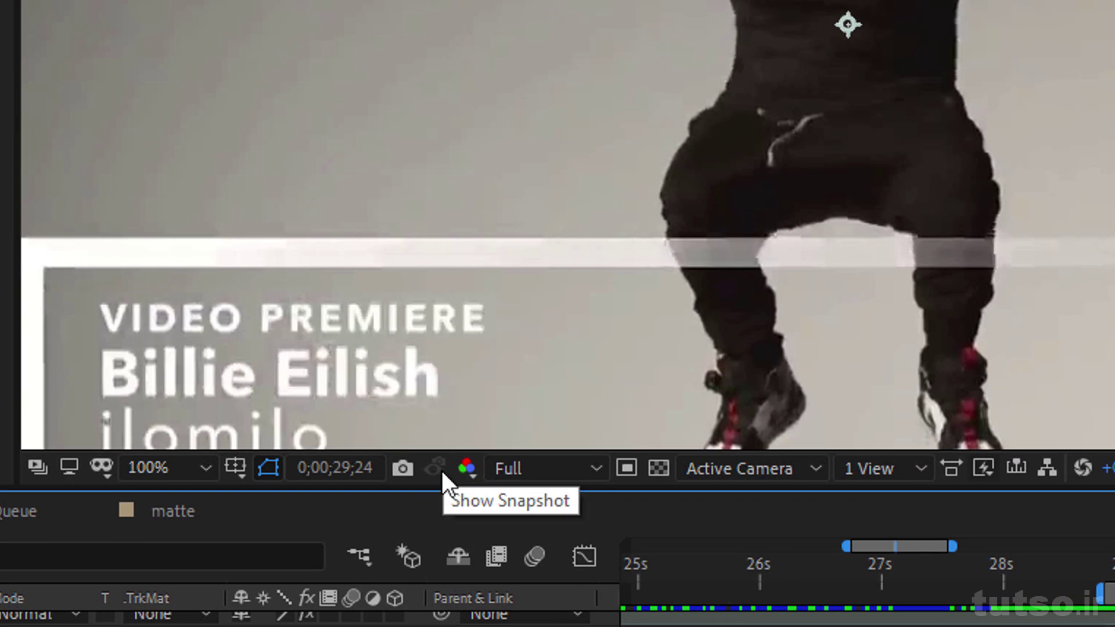
{"action": "left_click", "coordinate": [468, 469]}
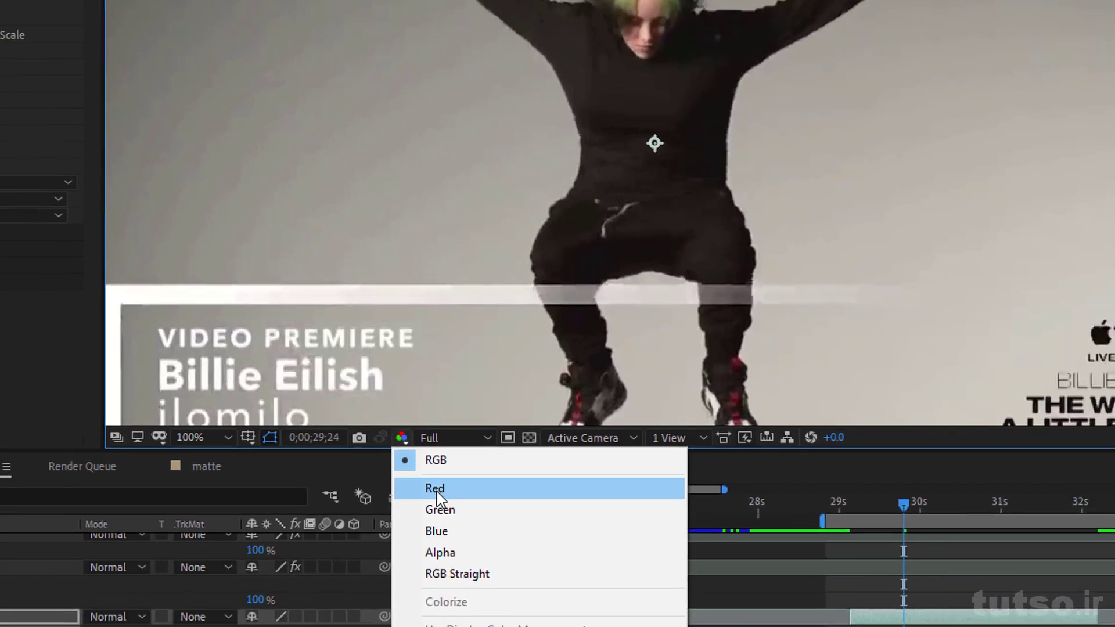
{"action": "left_click", "coordinate": [387, 457]}
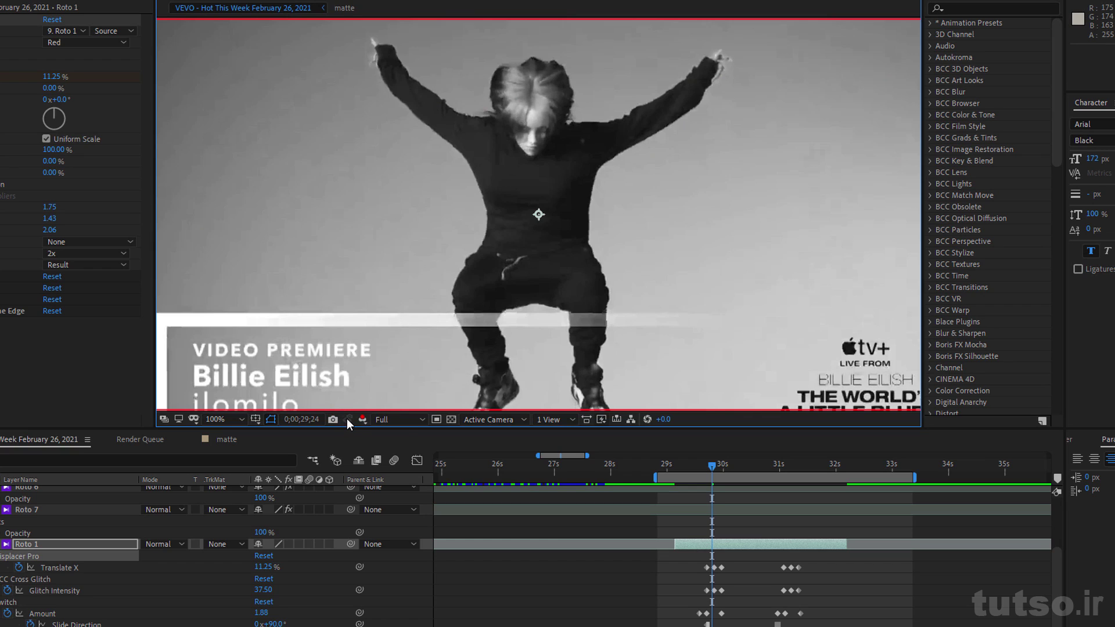
{"action": "left_click", "coordinate": [362, 419]}
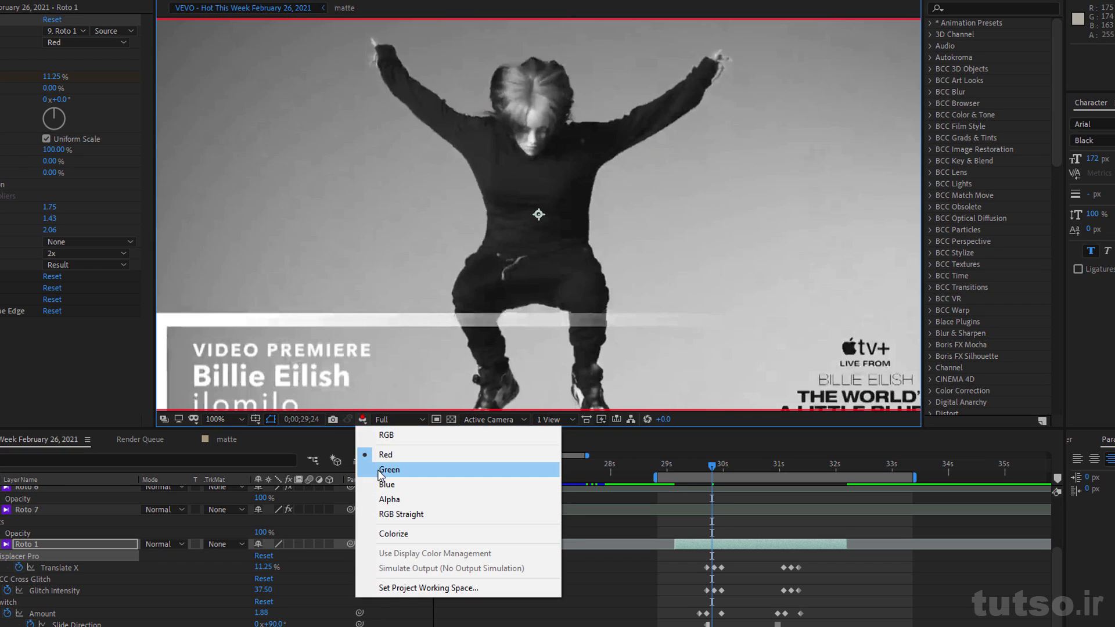
{"action": "left_click", "coordinate": [380, 470]}
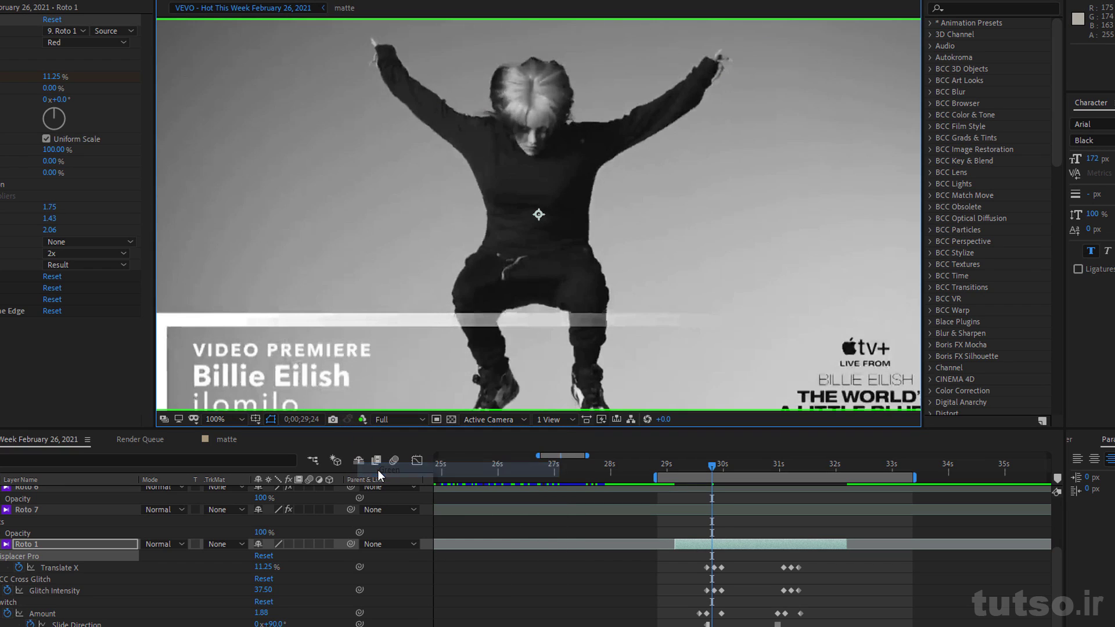
{"action": "left_click", "coordinate": [362, 422]}
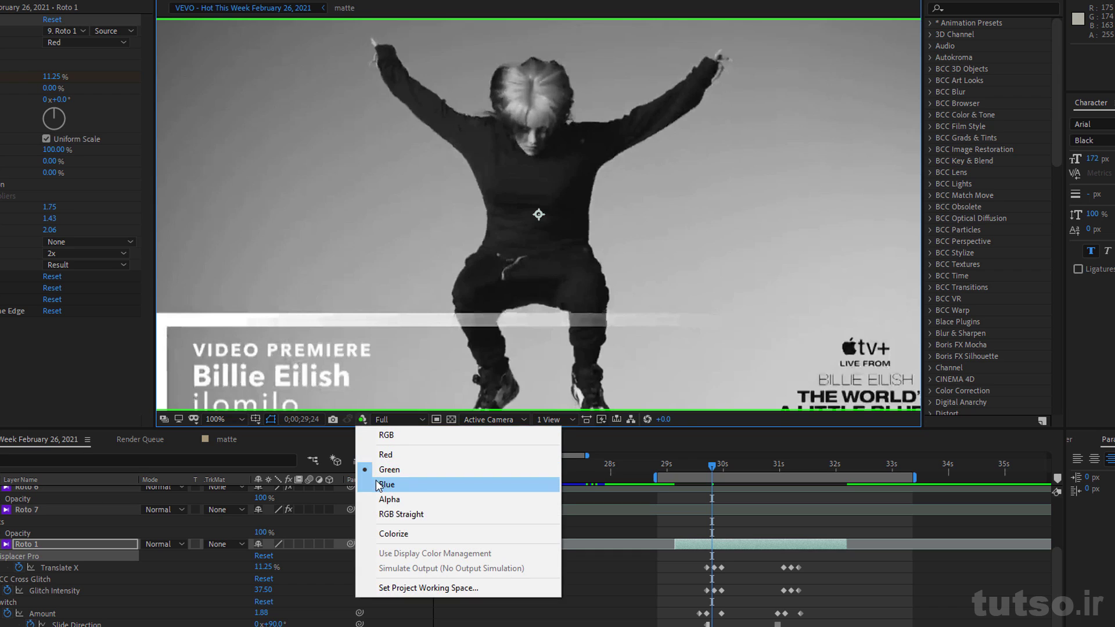
{"action": "left_click", "coordinate": [377, 483]}
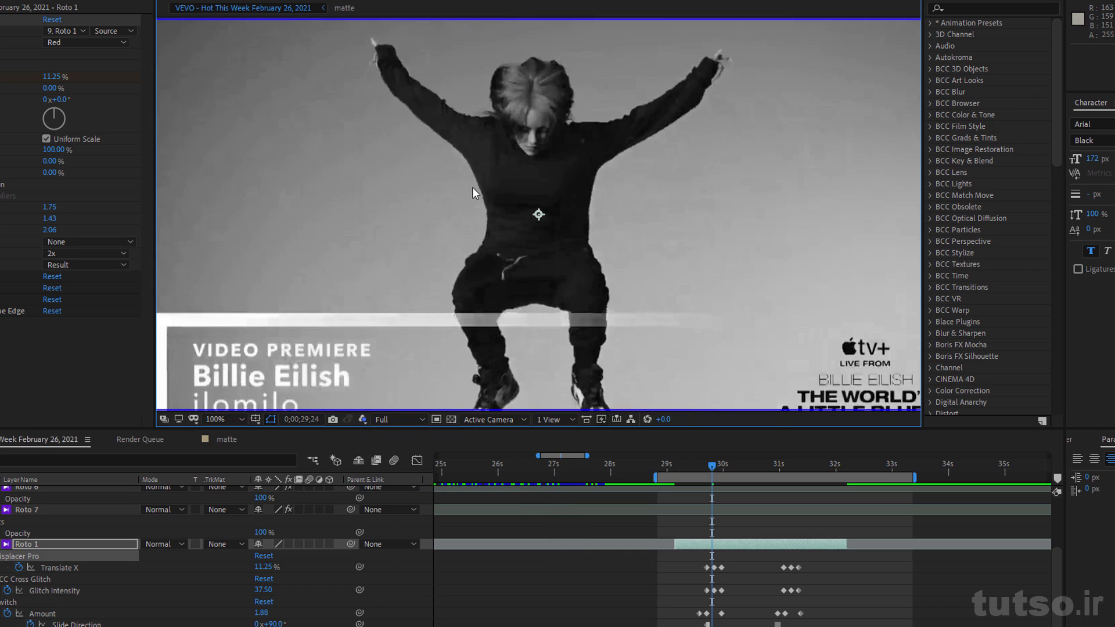
{"action": "left_click", "coordinate": [361, 419]}
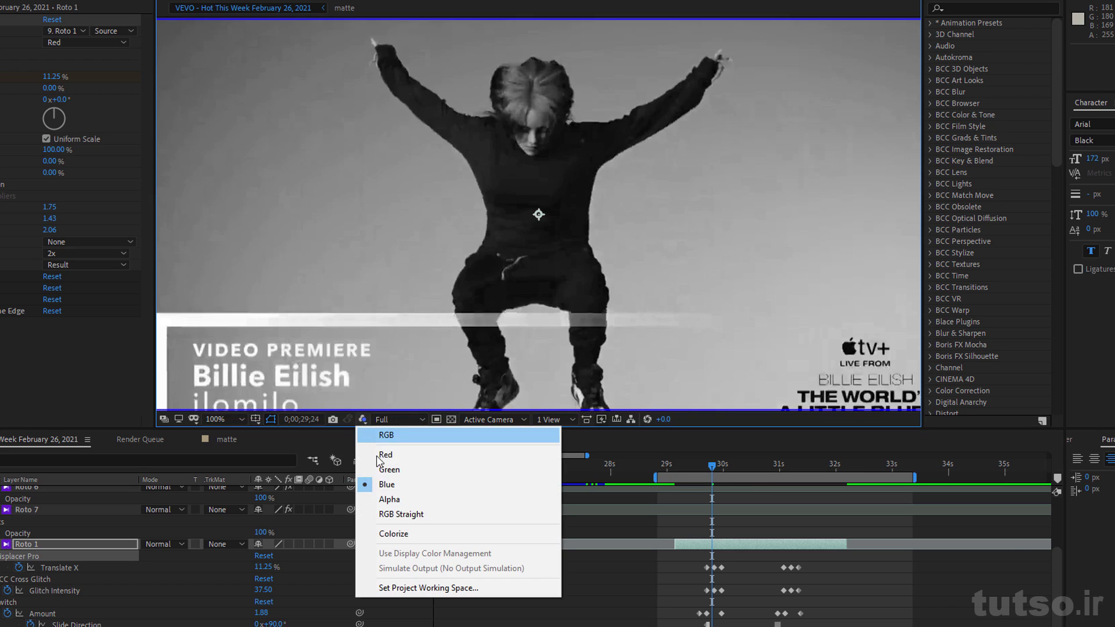
{"action": "left_click", "coordinate": [386, 498]}
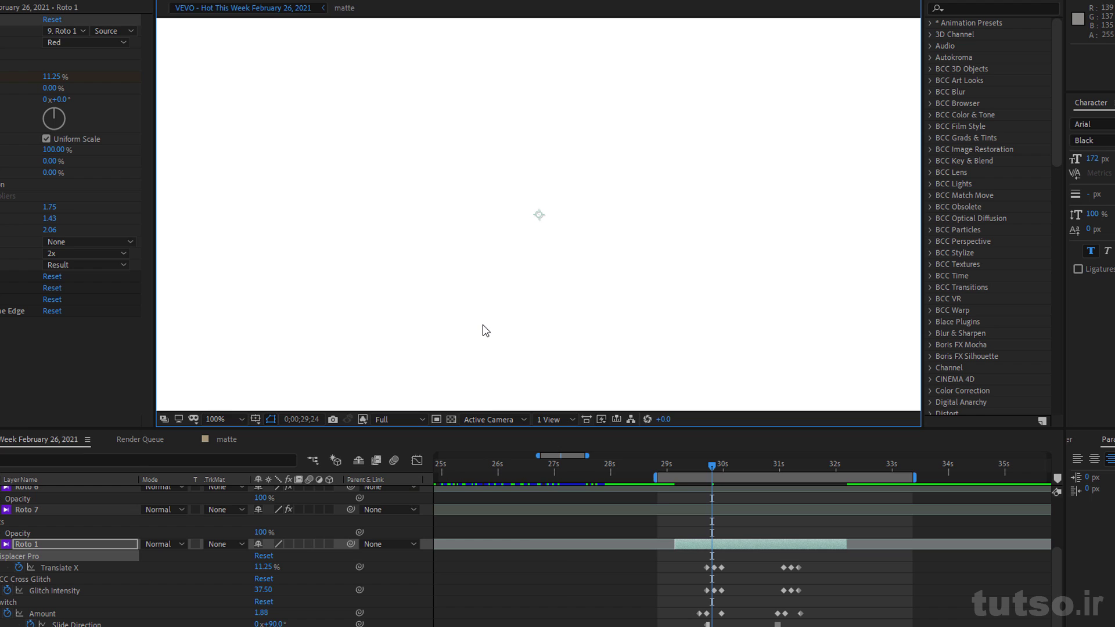
{"action": "left_click", "coordinate": [362, 419]}
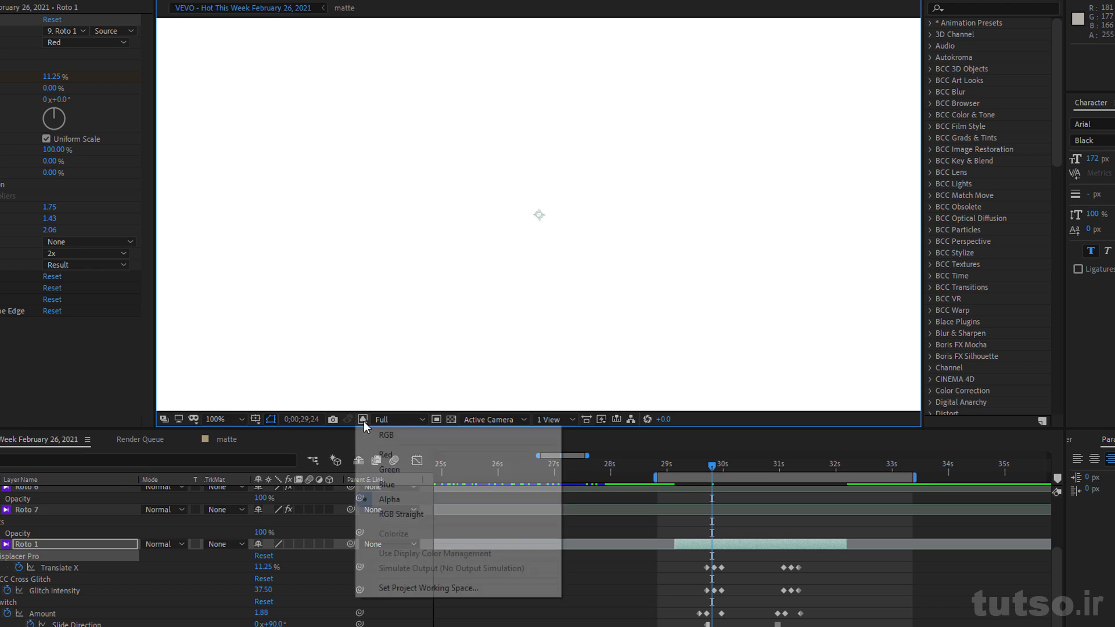
{"action": "left_click", "coordinate": [398, 513]}
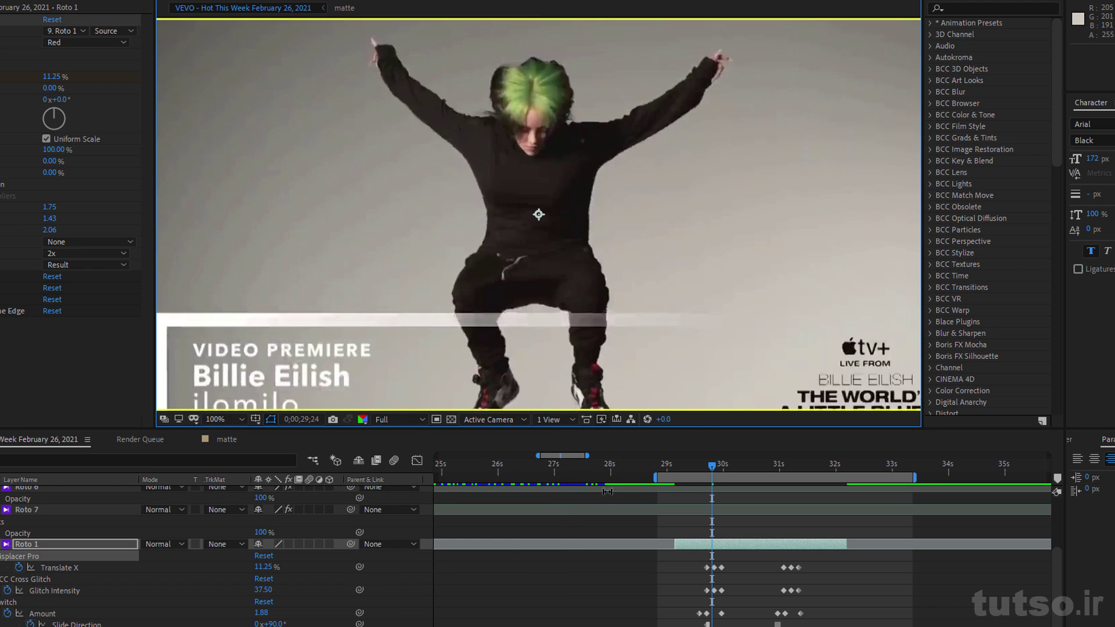
{"action": "left_click", "coordinate": [362, 419]}
{"action": "left_click", "coordinate": [371, 431]}
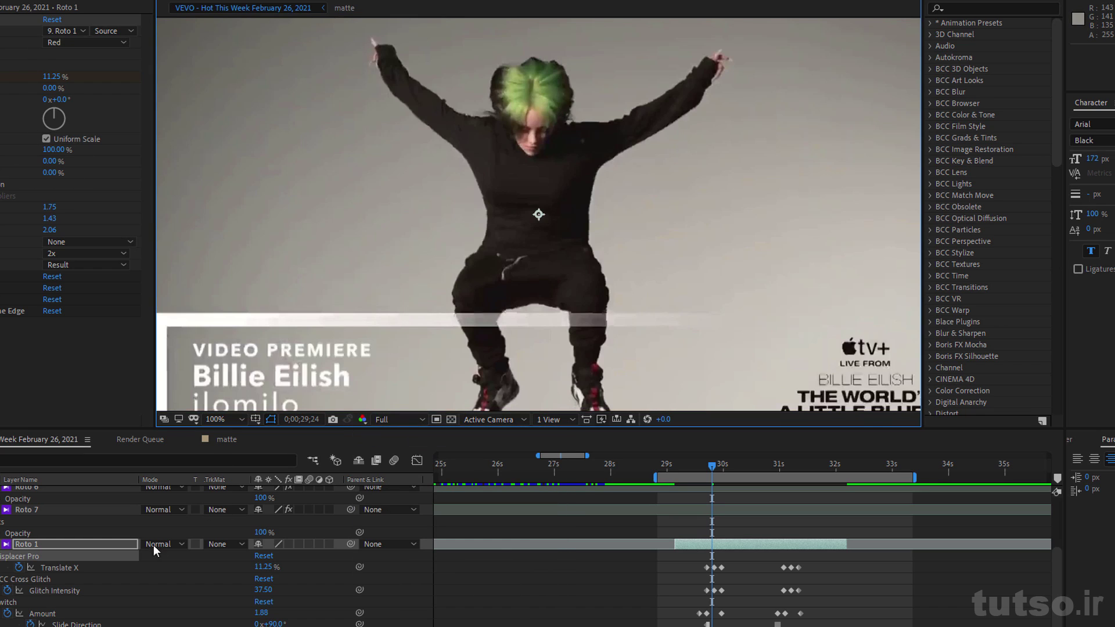
{"action": "left_click", "coordinate": [101, 42]}
{"action": "left_click", "coordinate": [97, 101]}
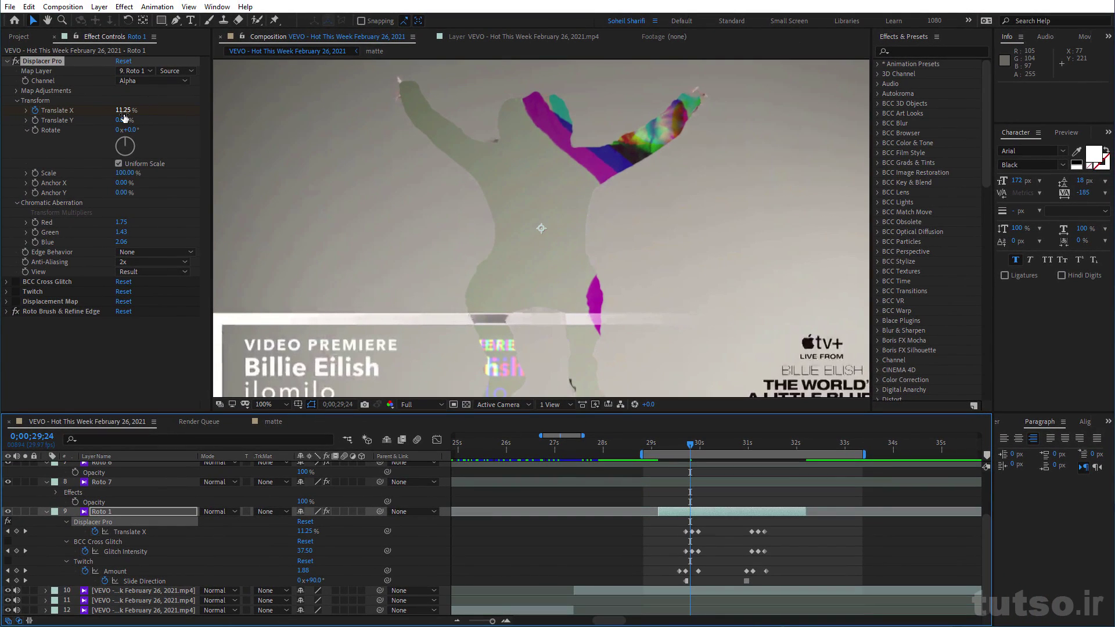
{"action": "mouse_move", "coordinate": [123, 111]}
{"action": "left_mouse_down"}
{"action": "mouse_move", "coordinate": [92, 110]}
{"action": "mouse_move", "coordinate": [139, 113]}
{"action": "mouse_move", "coordinate": [117, 112]}
{"action": "left_mouse_up"}
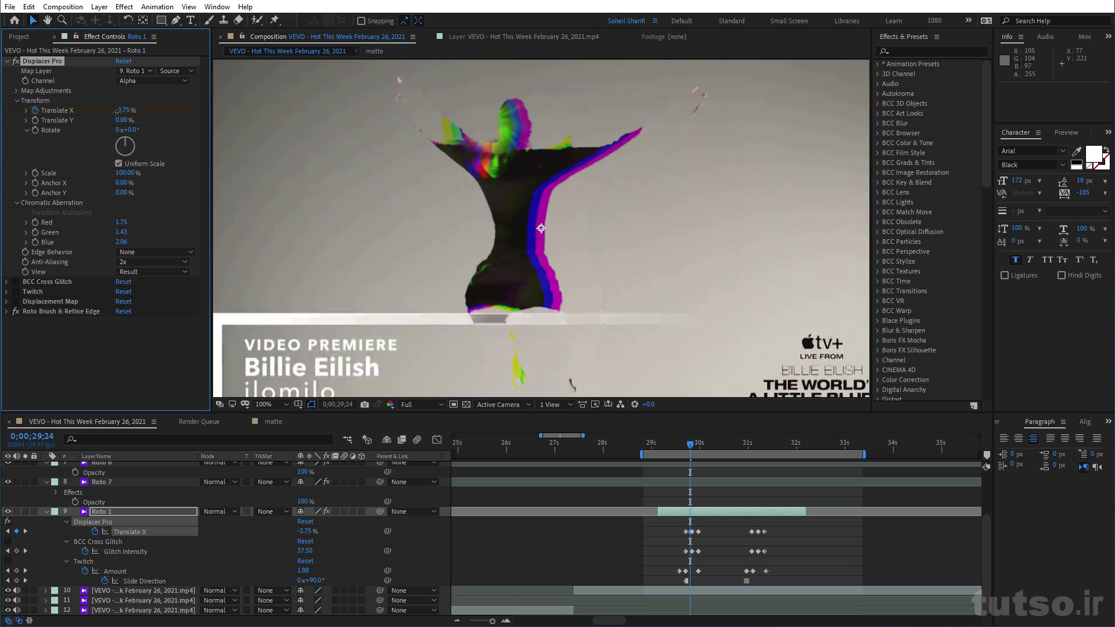
{"action": "key", "text": "ctrl+z"}
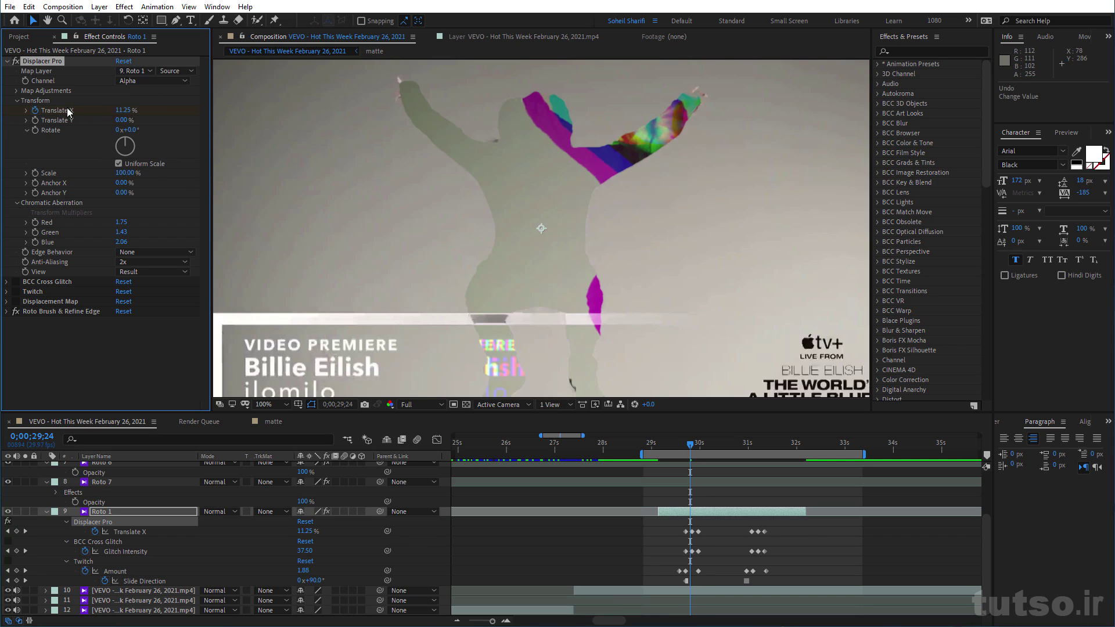
Play back the glitch section from frame 0;00;29;21
{"action": "mouse_move", "coordinate": [691, 442]}
{"action": "left_mouse_down"}
{"action": "mouse_move", "coordinate": [699, 452]}
{"action": "mouse_move", "coordinate": [688, 451]}
{"action": "left_mouse_up"}
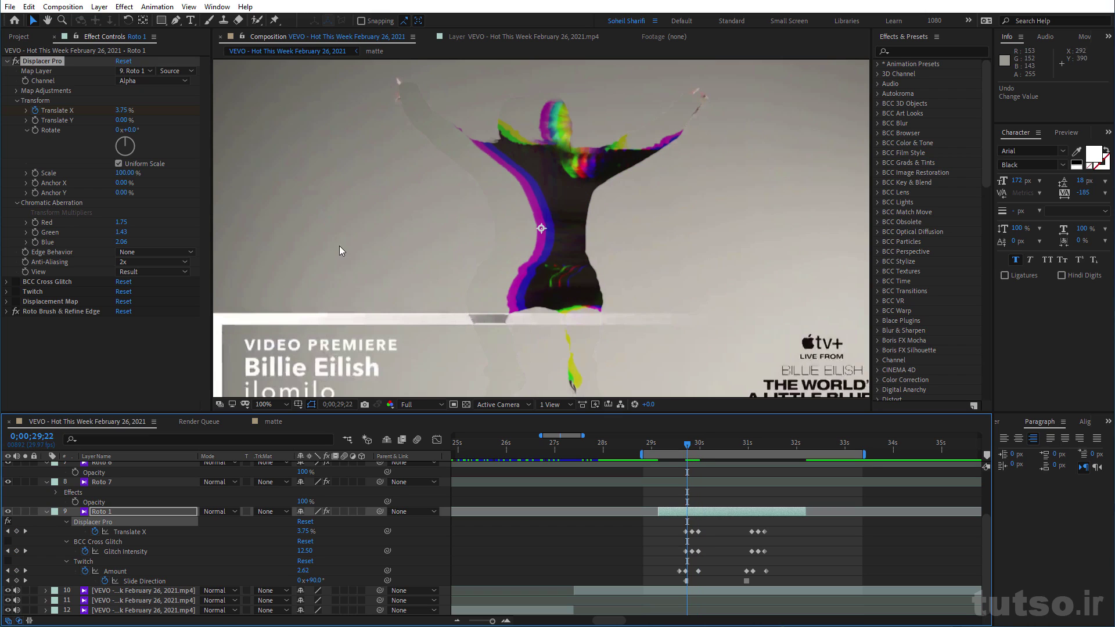
{"action": "key", "text": "space"}
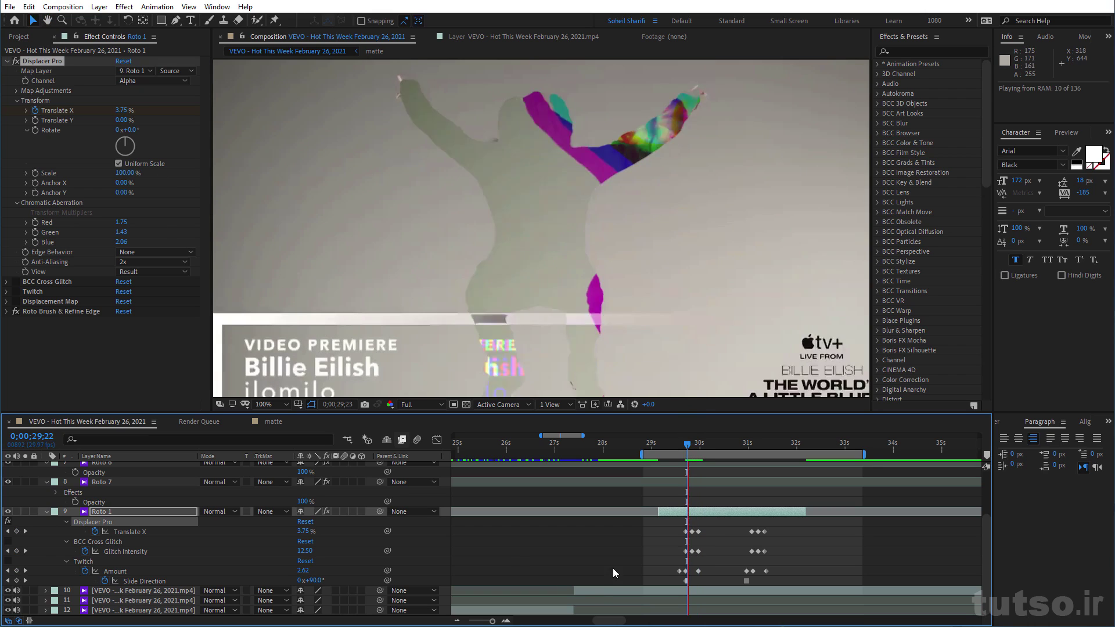
{"action": "key", "text": "space"}
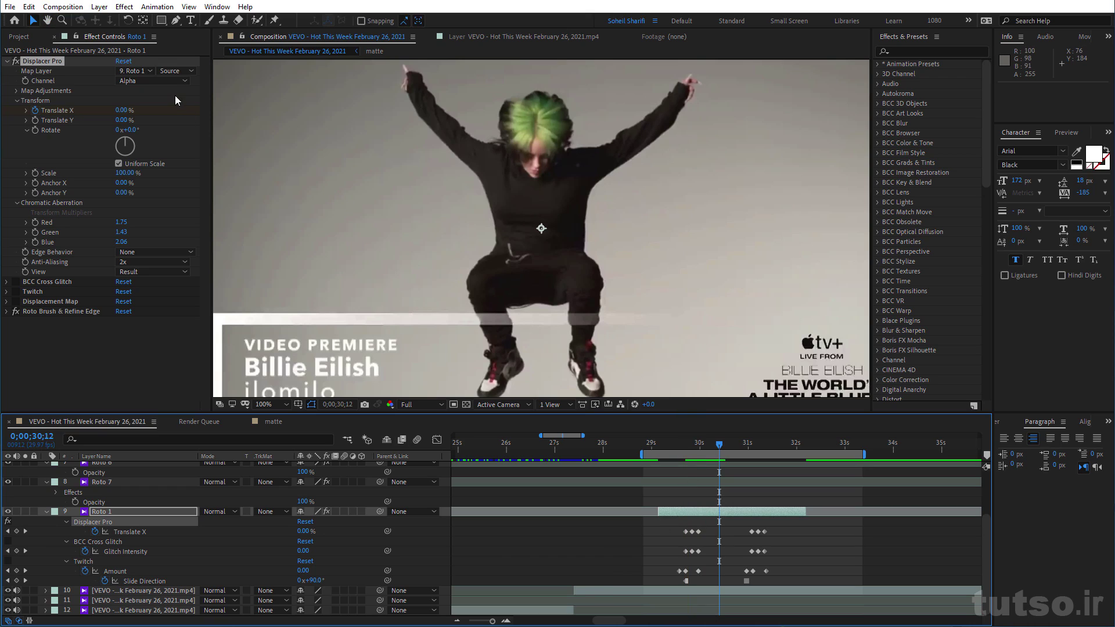
{"action": "left_click", "coordinate": [173, 82]}
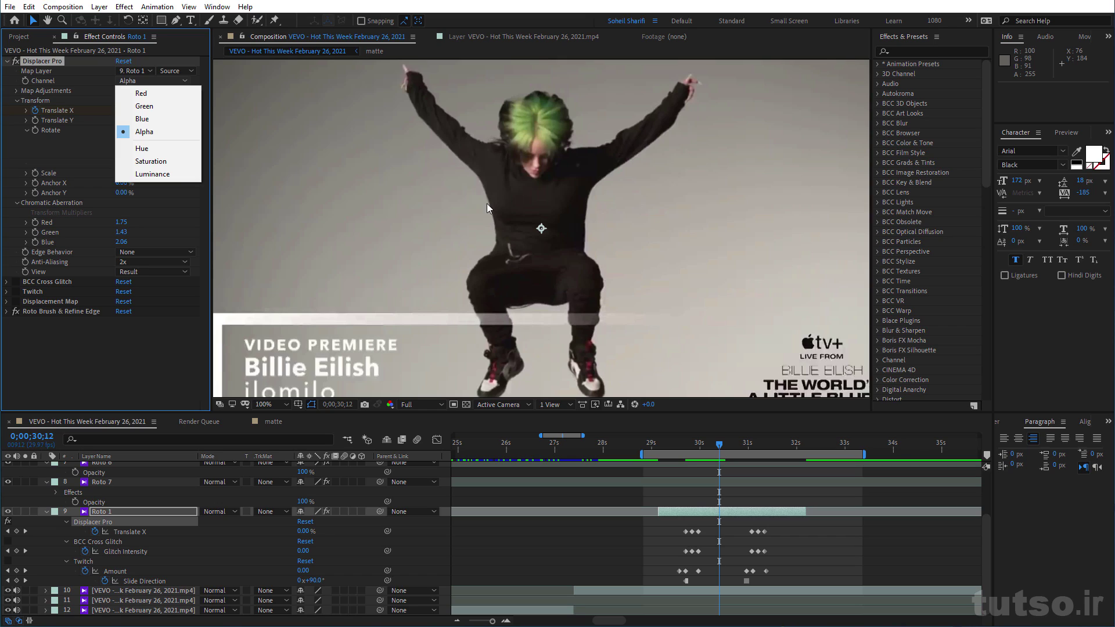
{"action": "left_click", "coordinate": [68, 145]}
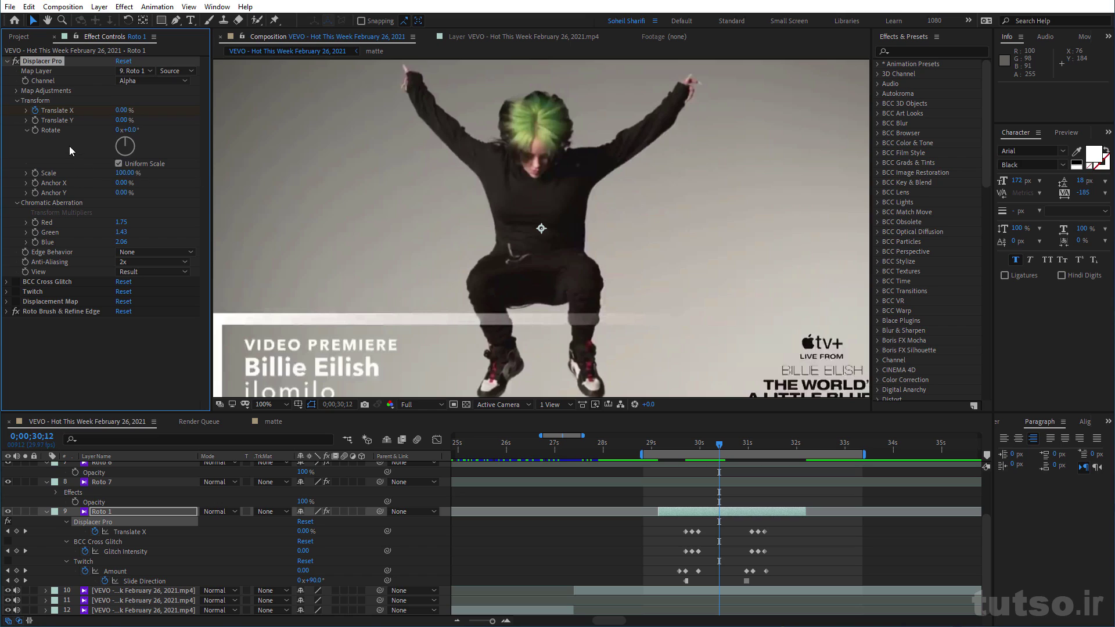
{"action": "left_click", "coordinate": [144, 82]}
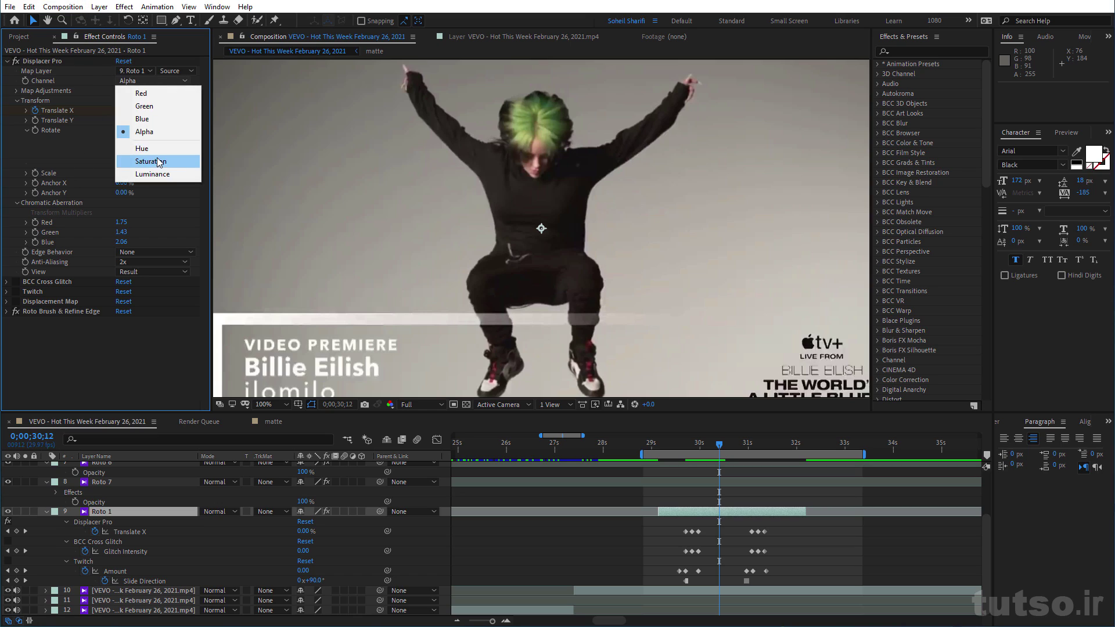
{"action": "left_click", "coordinate": [150, 162]}
{"action": "left_click_drag", "start_coordinate": [688, 444], "coordinate": [689, 445]}
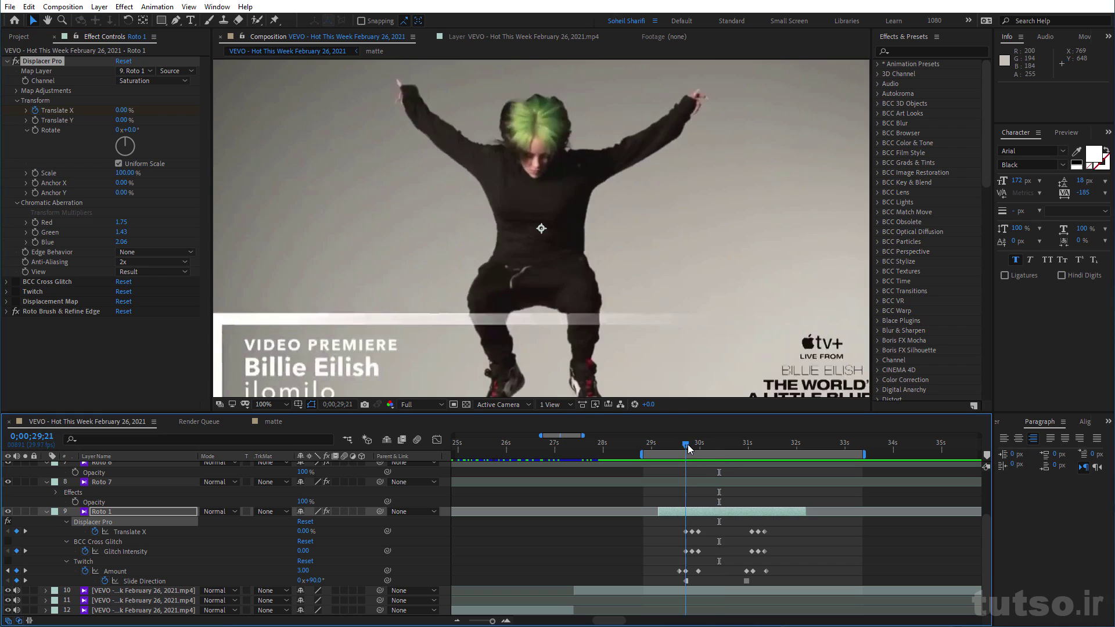
{"action": "left_click", "coordinate": [146, 71]}
{"action": "left_click", "coordinate": [103, 84]}
{"action": "left_click", "coordinate": [132, 81]}
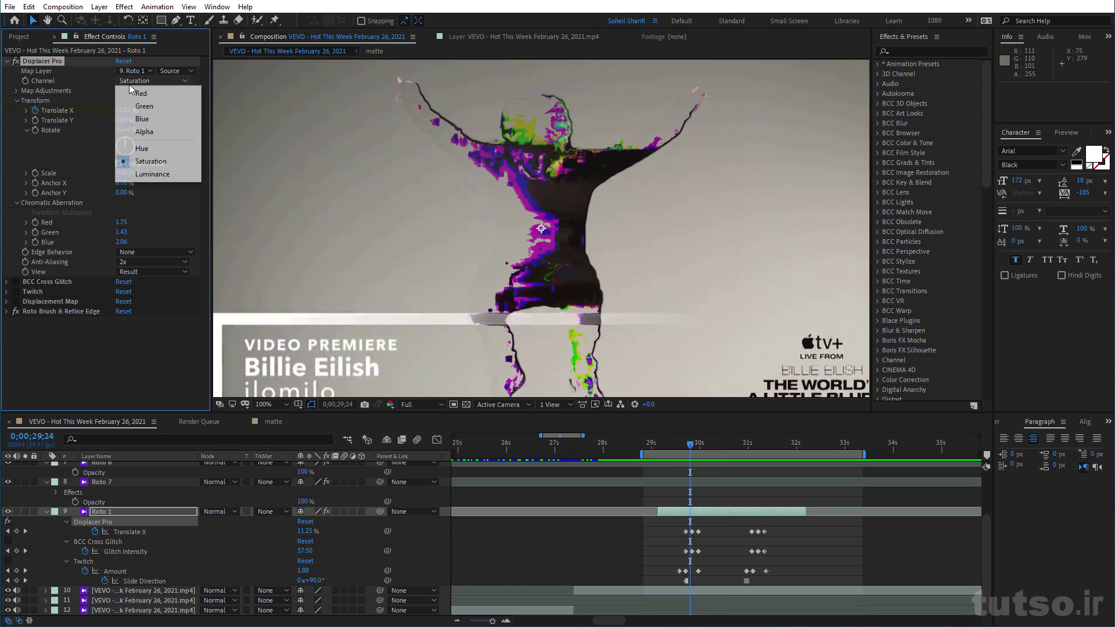
{"action": "left_click", "coordinate": [145, 149]}
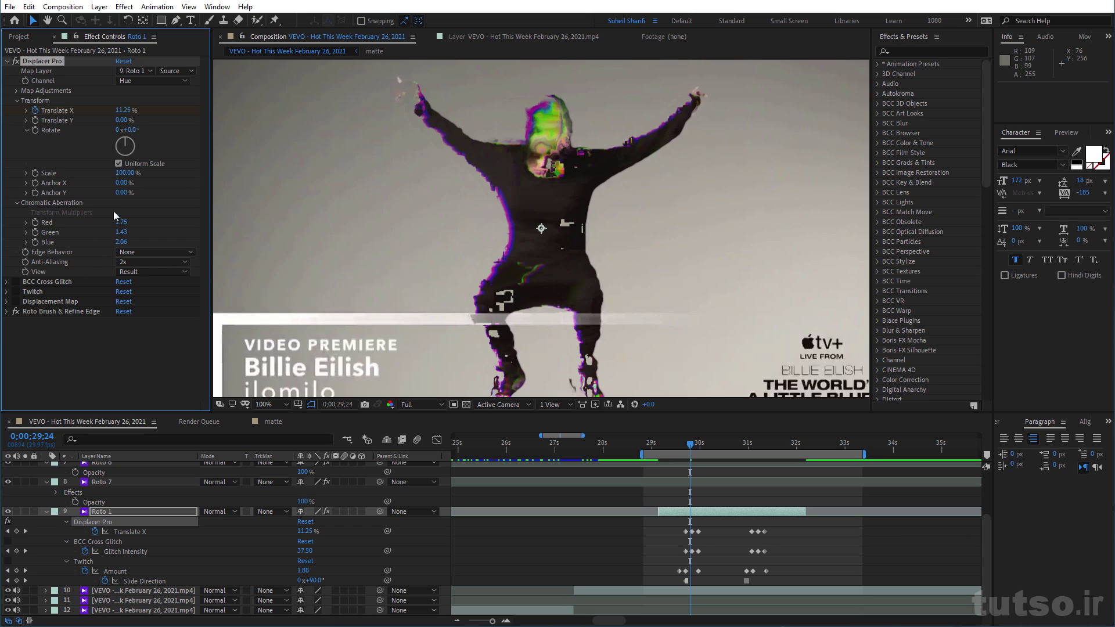
Disable Displacer Pro and preview the glitched jump frames
{"action": "left_click", "coordinate": [14, 62]}
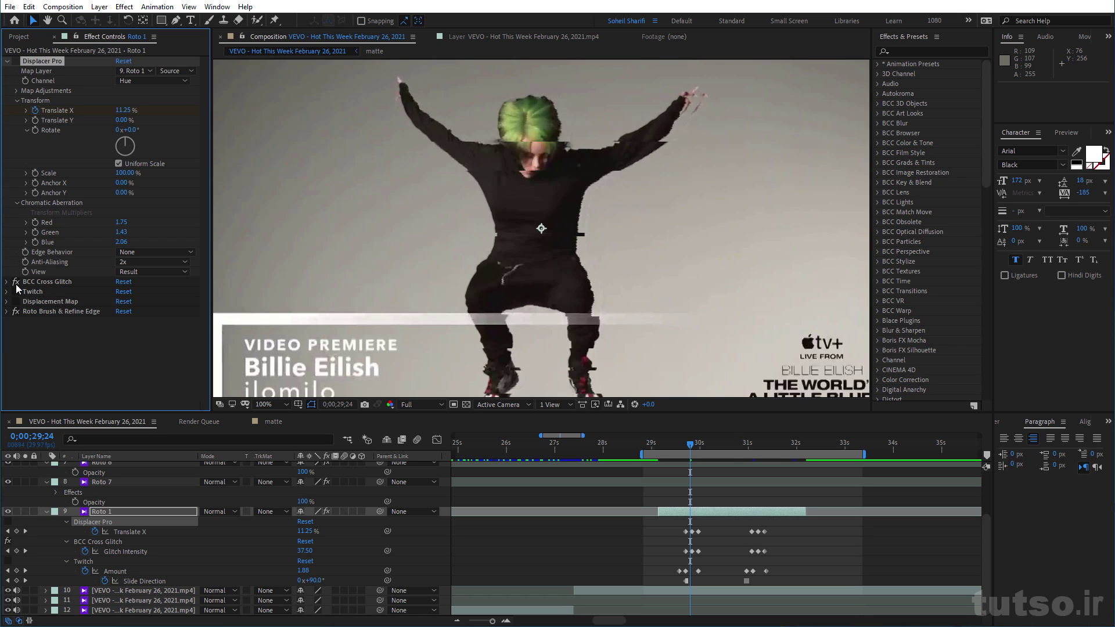
{"action": "left_click", "coordinate": [688, 444]}
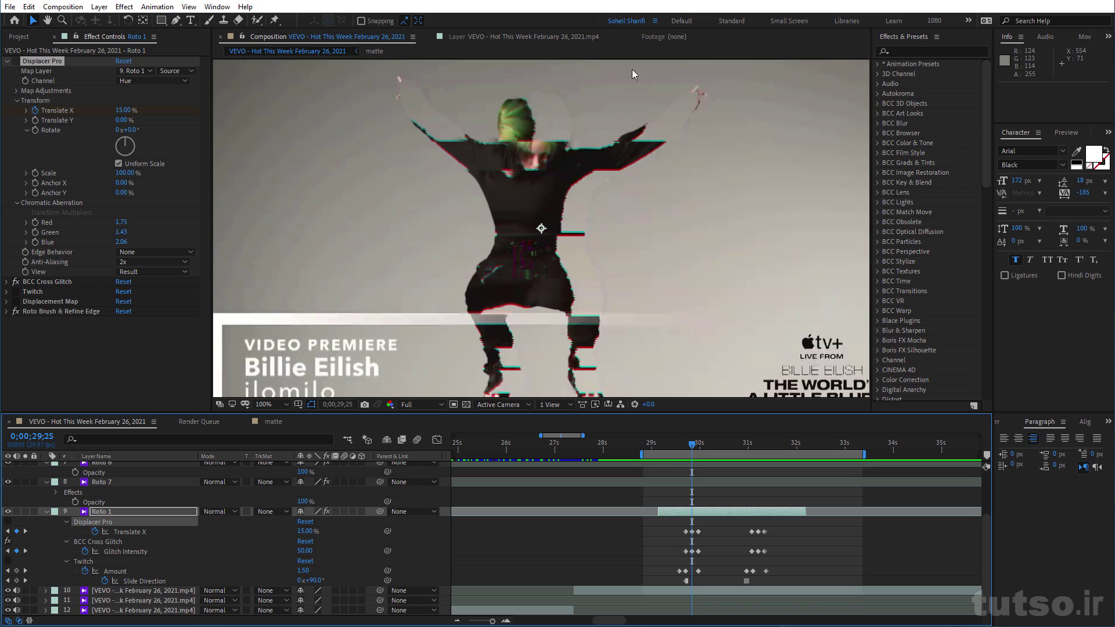
{"action": "left_click_drag", "start_coordinate": [680, 445], "coordinate": [676, 445]}
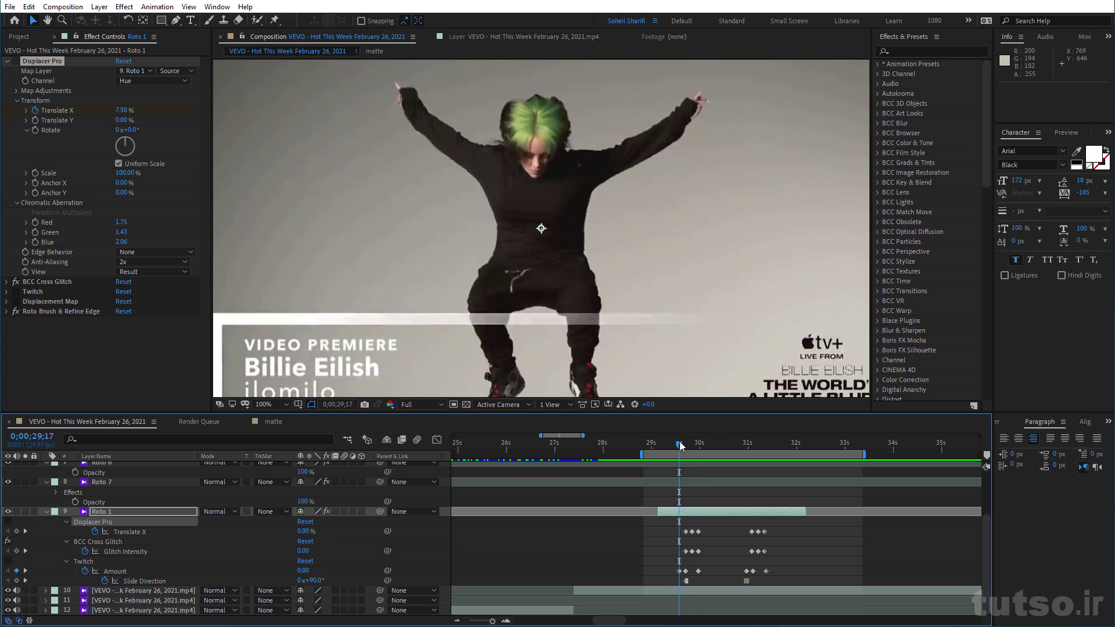
{"action": "key", "text": "space"}
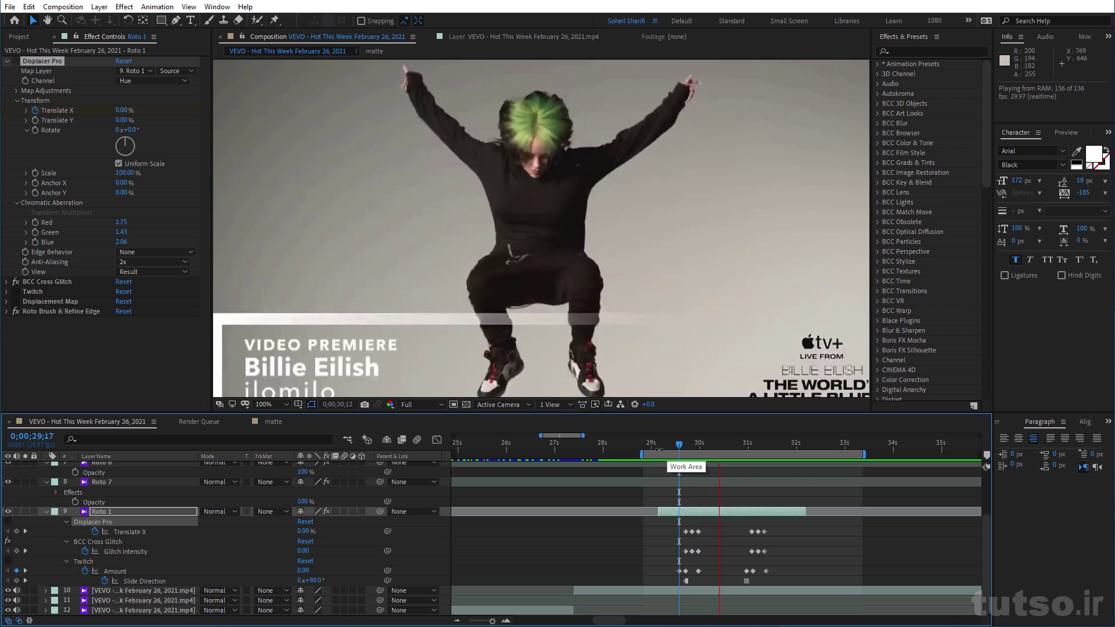
{"action": "key", "text": "space"}
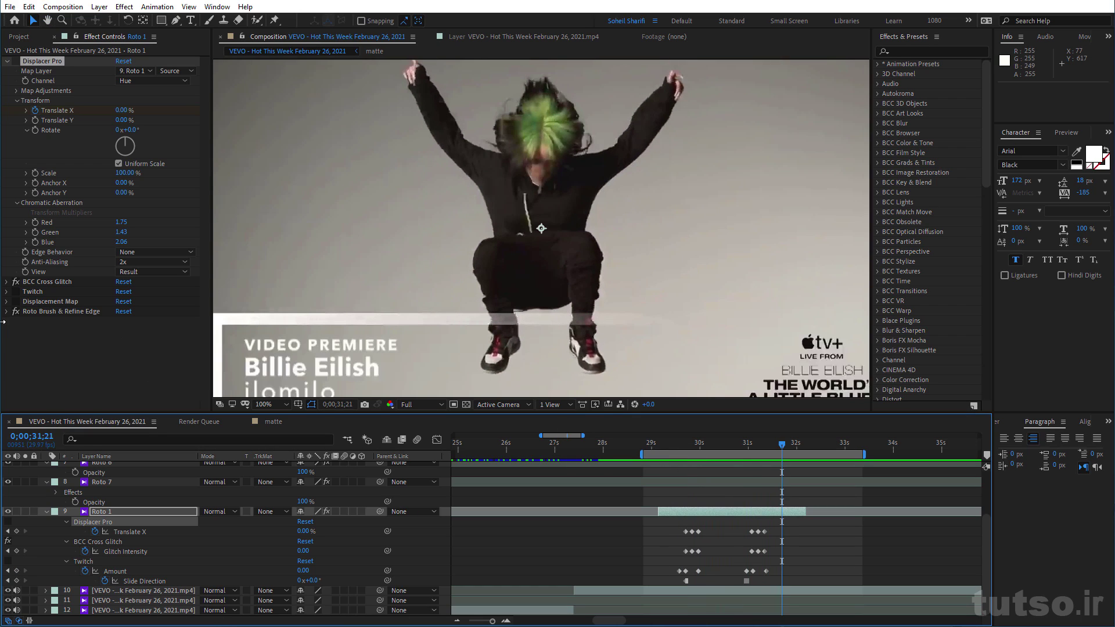
Disable BCC Cross Glitch and preview the jump from 29;10 with only Twitch, inspecting 29;23
{"action": "left_click", "coordinate": [18, 283]}
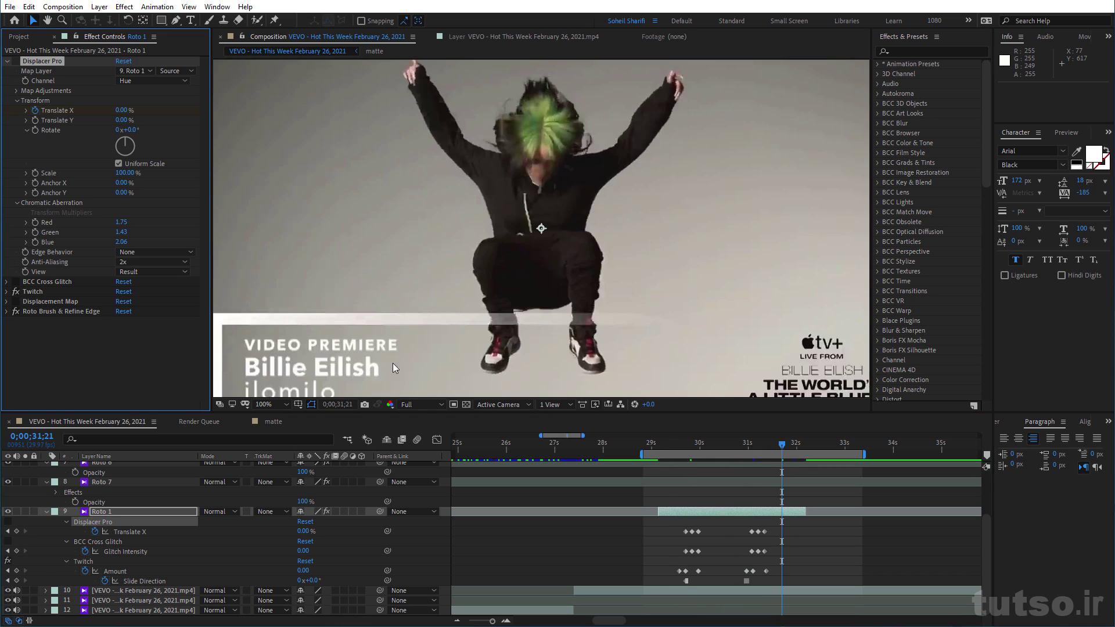
{"action": "left_click", "coordinate": [665, 451]}
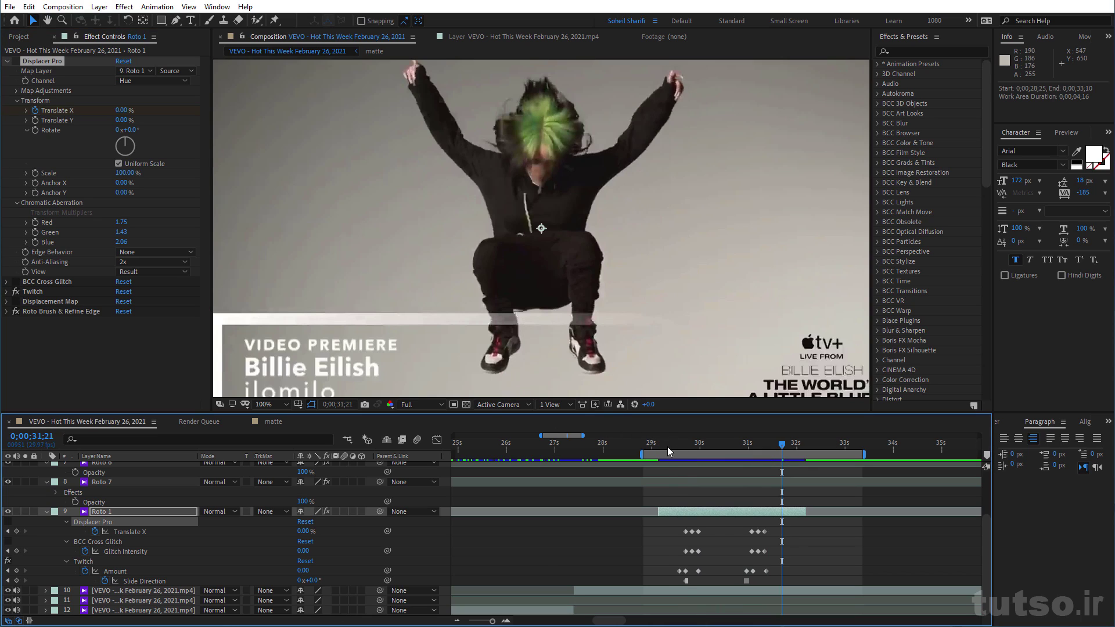
{"action": "left_click", "coordinate": [667, 447]}
{"action": "key", "text": "space"}
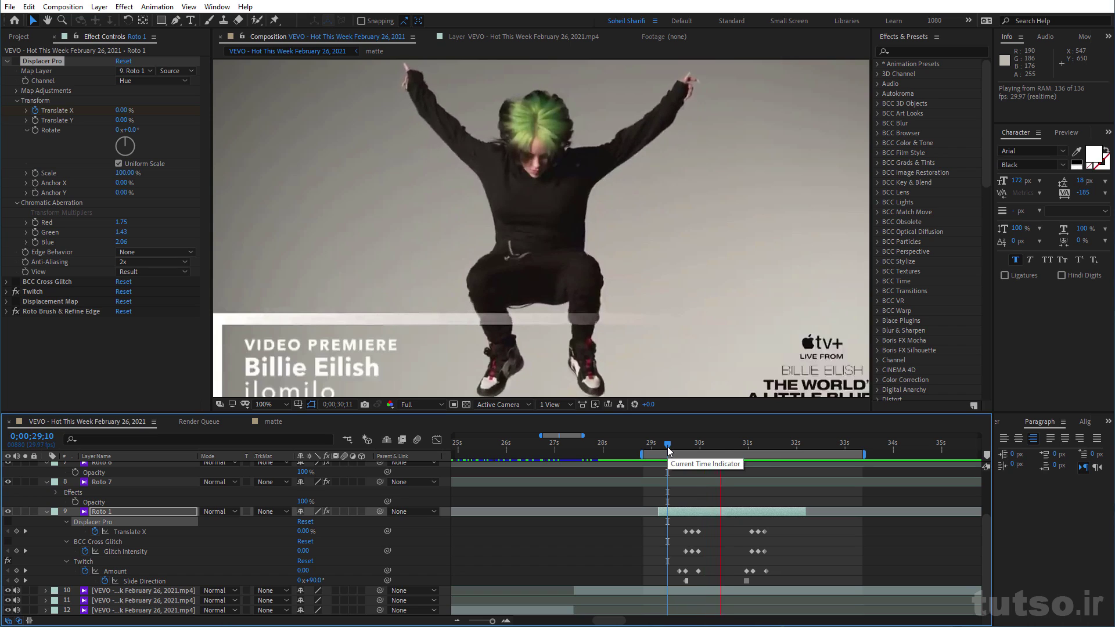
{"action": "left_click_drag", "start_coordinate": [667, 447], "coordinate": [684, 457]}
Expand the Twitch effect and its Slide operator settings
{"action": "left_click", "coordinate": [6, 292]}
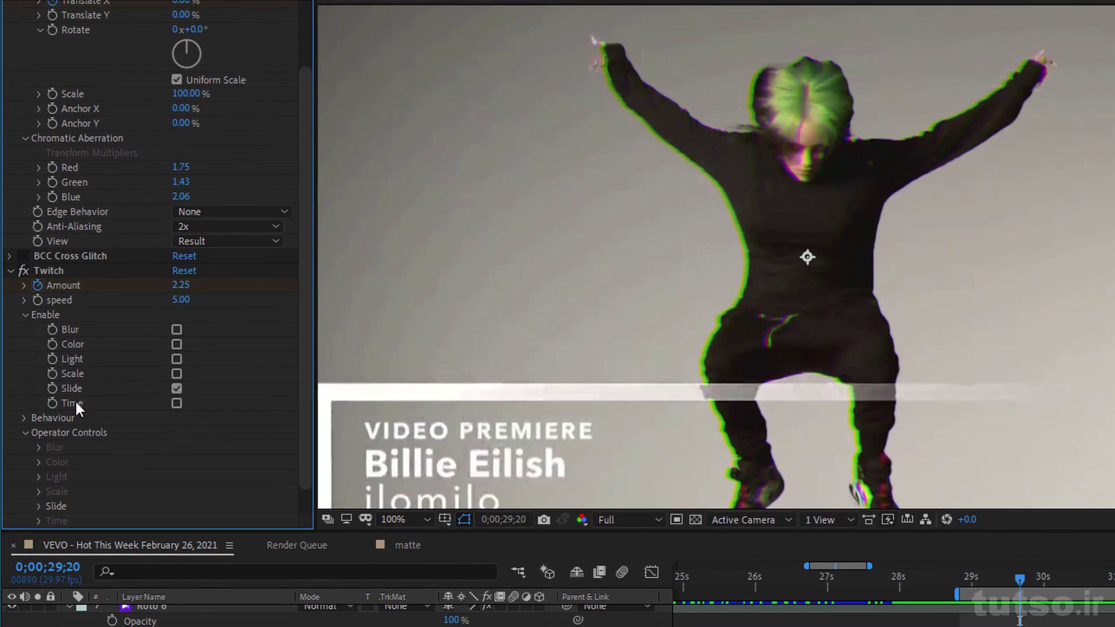
{"action": "scroll", "coordinate": [76, 449], "scroll_direction": "down", "scroll_amount": 1}
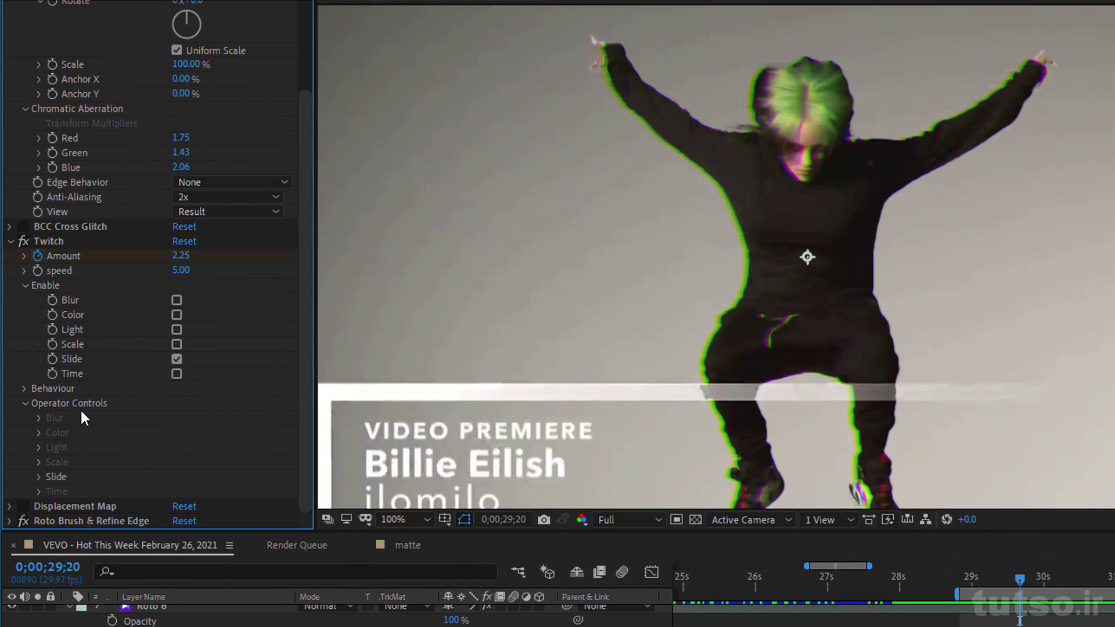
{"action": "left_click", "coordinate": [38, 476]}
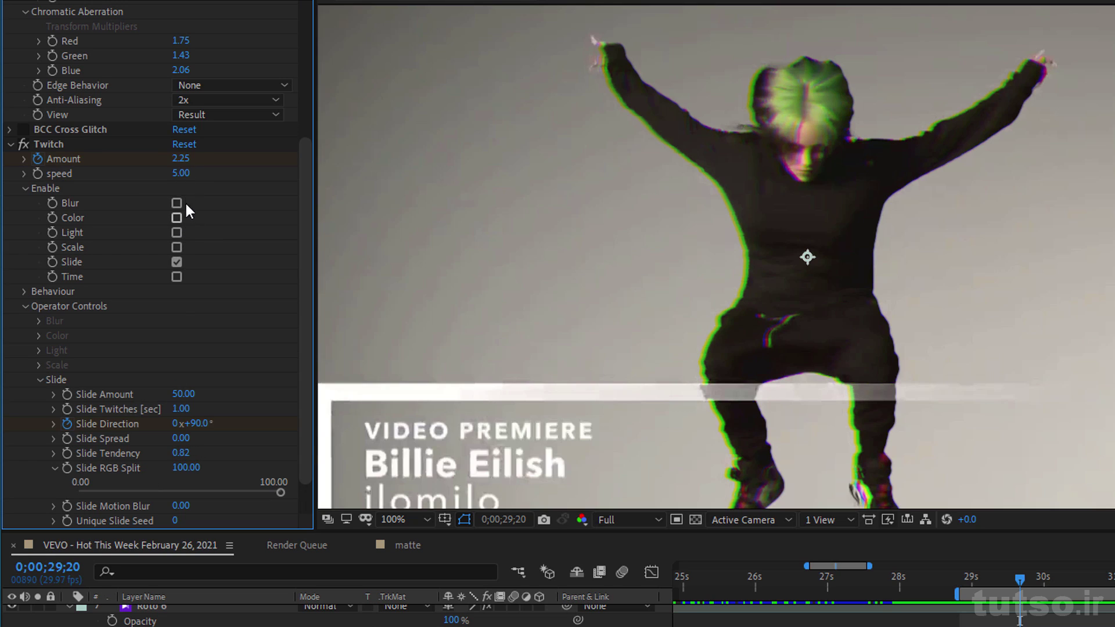
Test a higher Twitch Amount and 0 Slide RGB Split, undoing both to keep 2.25 and 100
{"action": "left_click_drag", "start_coordinate": [186, 162], "coordinate": [244, 169]}
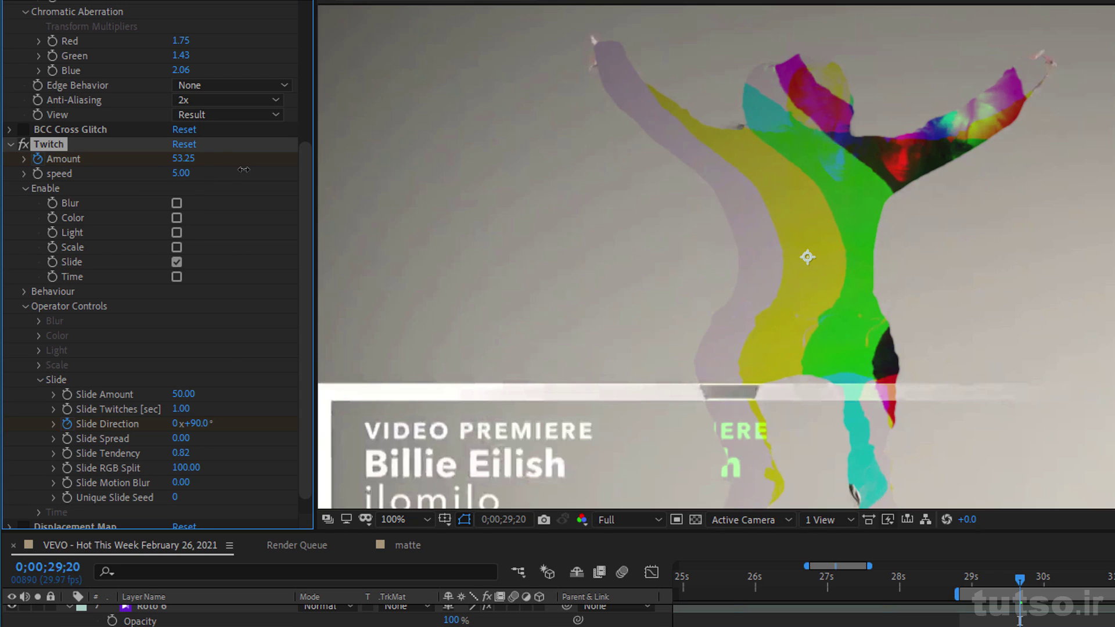
{"action": "key", "text": "ctrl+z"}
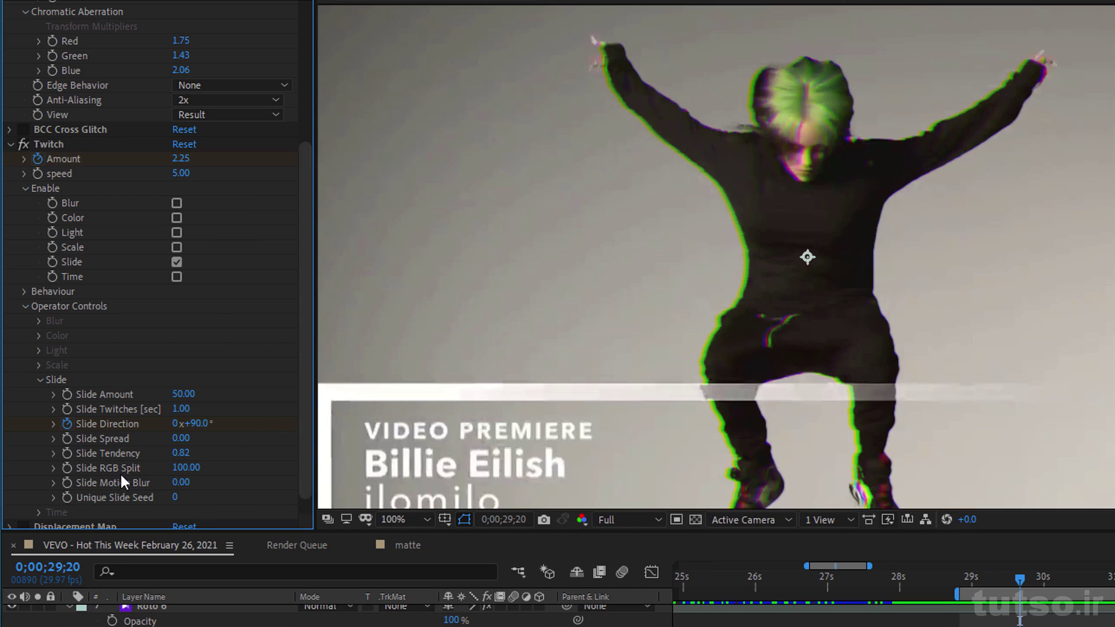
{"action": "left_click_drag", "start_coordinate": [187, 470], "coordinate": [29, 463]}
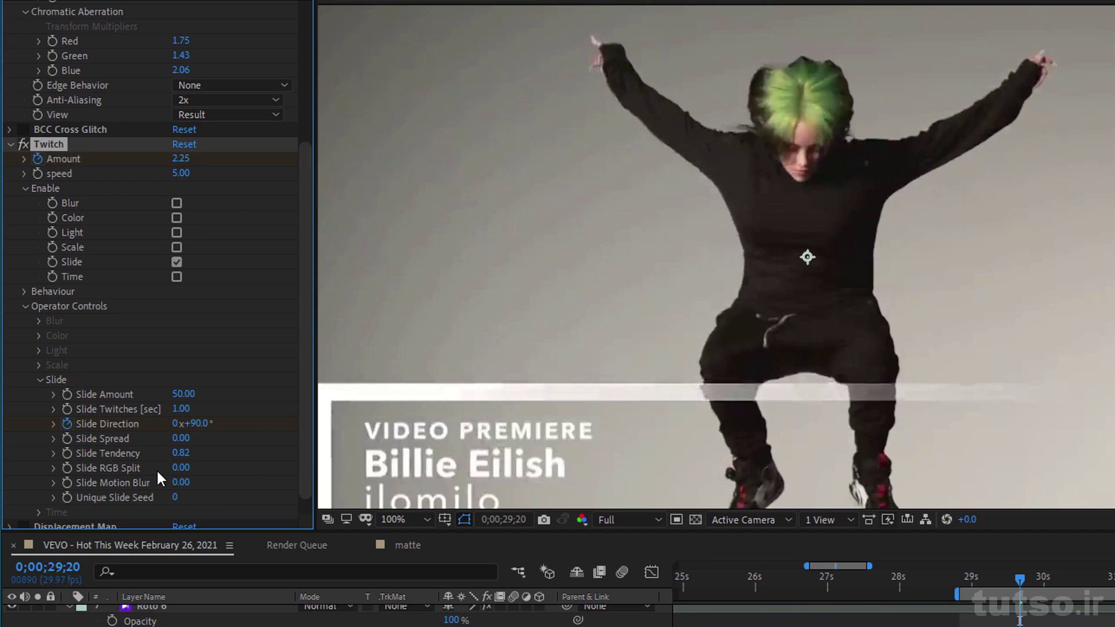
{"action": "key", "text": "ctrl+z"}
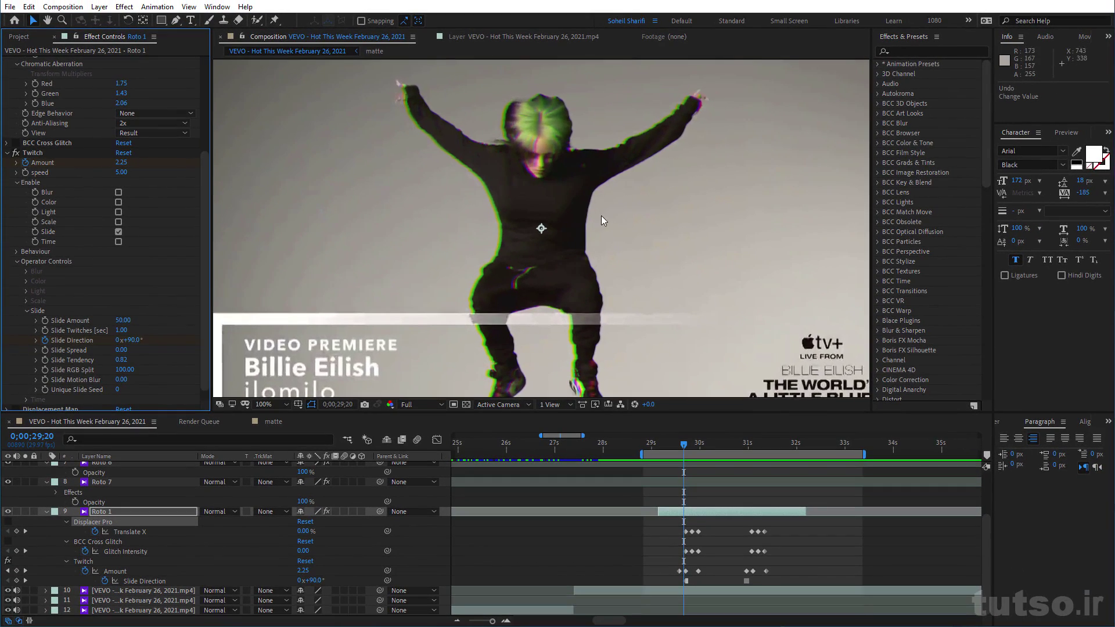
Scrub to 31;03, then back to 29;15, and play the glitched jump
{"action": "left_click_drag", "start_coordinate": [700, 445], "coordinate": [751, 457]}
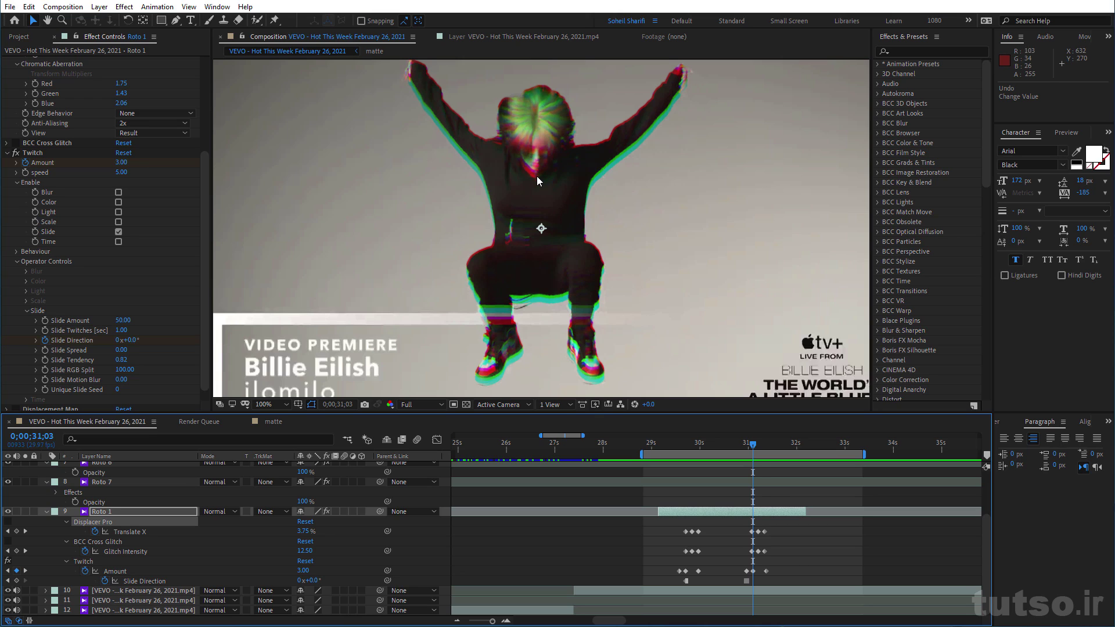
{"action": "left_click_drag", "start_coordinate": [639, 451], "coordinate": [674, 452]}
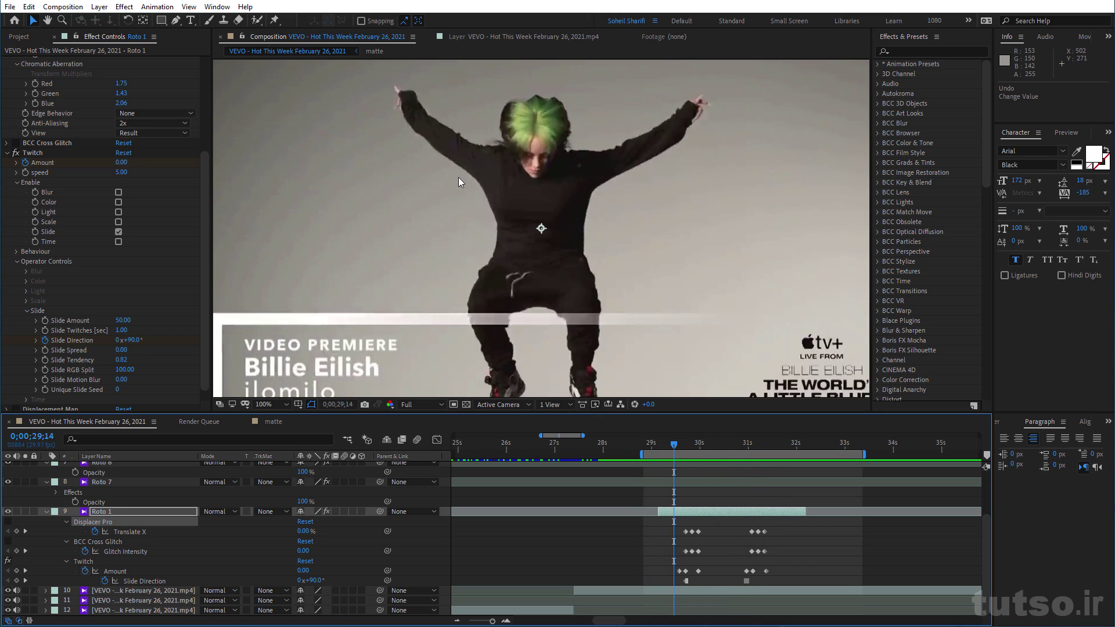
{"action": "key", "text": "space"}
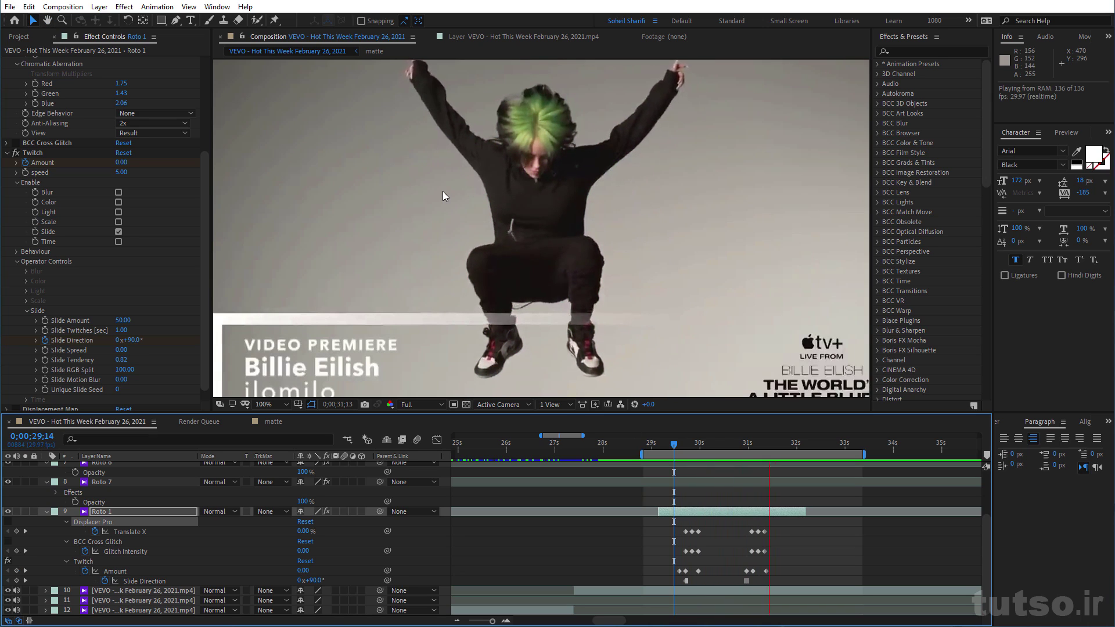
{"action": "key", "text": "space"}
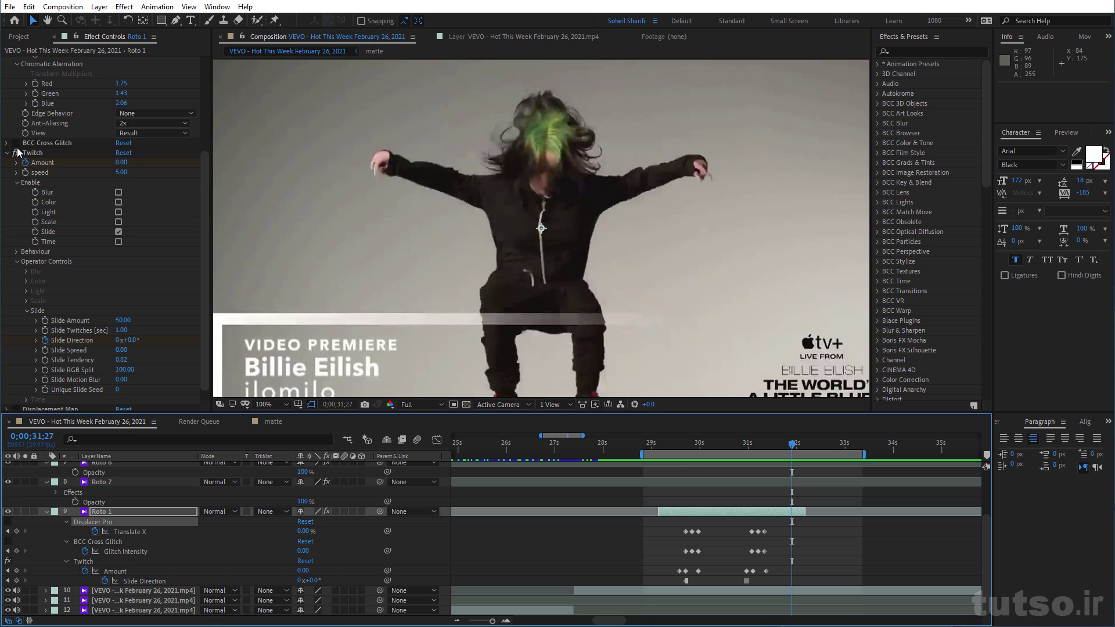
Collapse Displacer Pro and switch off Displacer Pro, BCC Cross Glitch and Twitch together
{"action": "scroll", "coordinate": [18, 152], "scroll_direction": "up", "scroll_amount": 4}
{"action": "scroll", "coordinate": [16, 72], "scroll_direction": "up", "scroll_amount": 1}
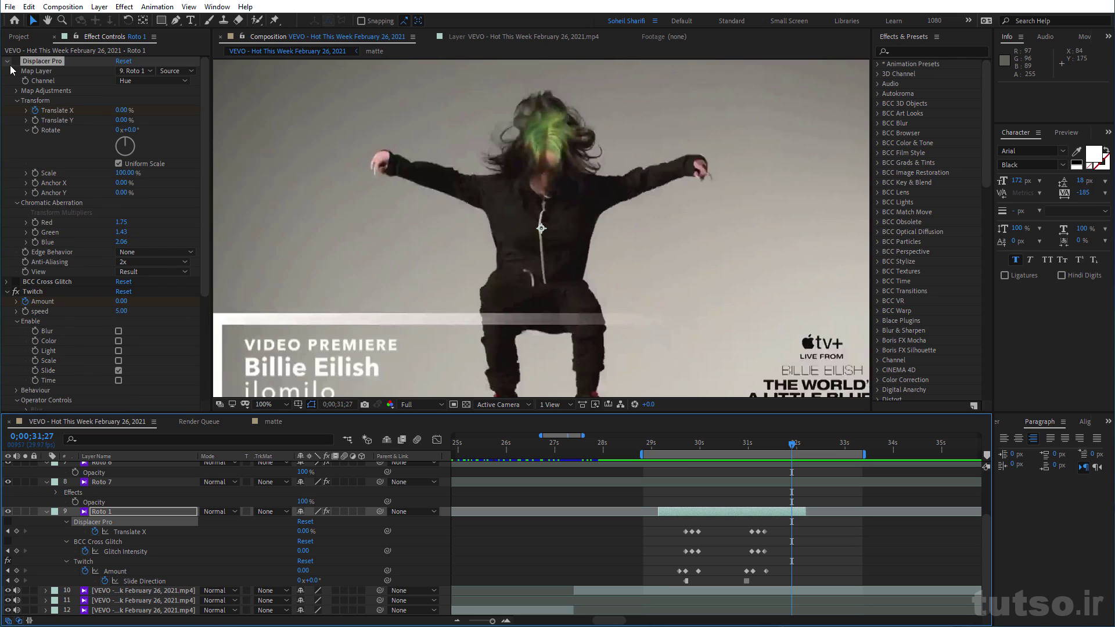
{"action": "left_click", "coordinate": [7, 61]}
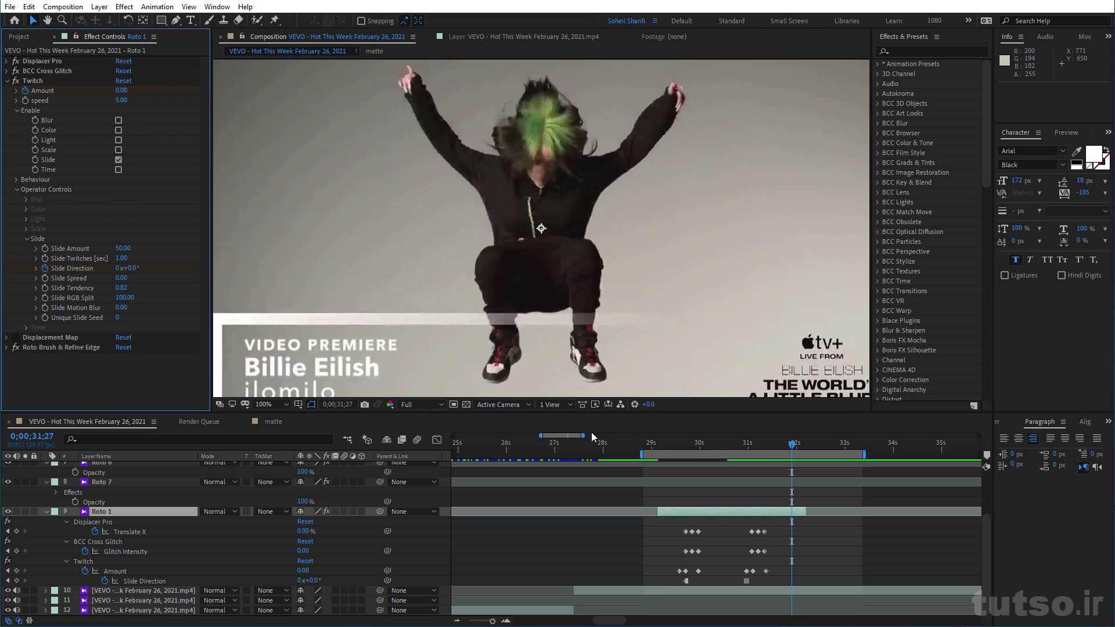
{"action": "left_click", "coordinate": [659, 444]}
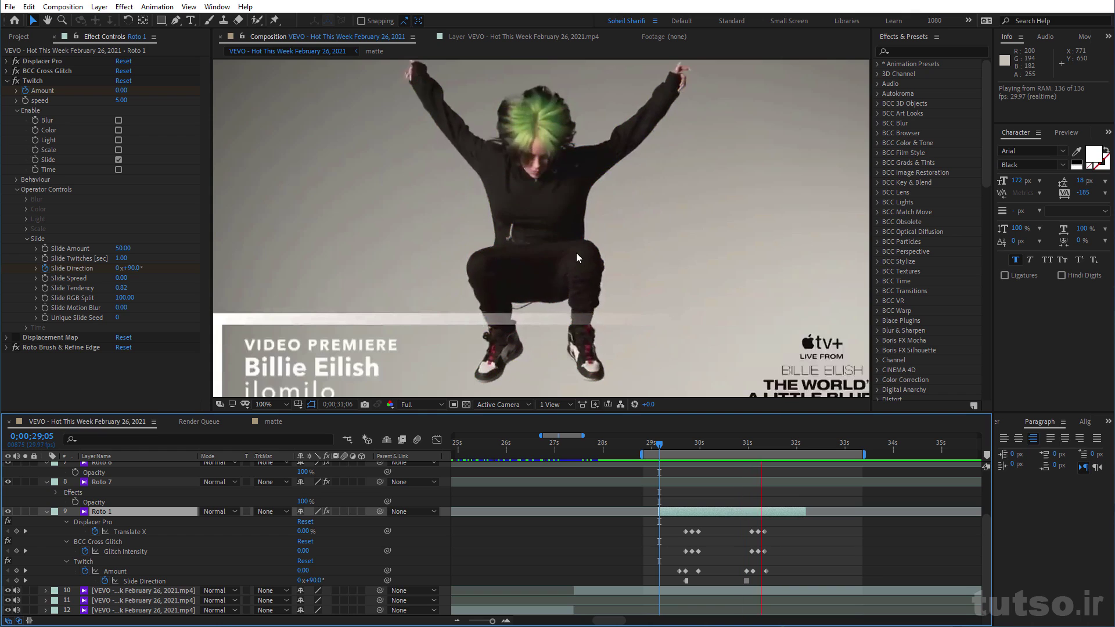
{"action": "key", "text": "space"}
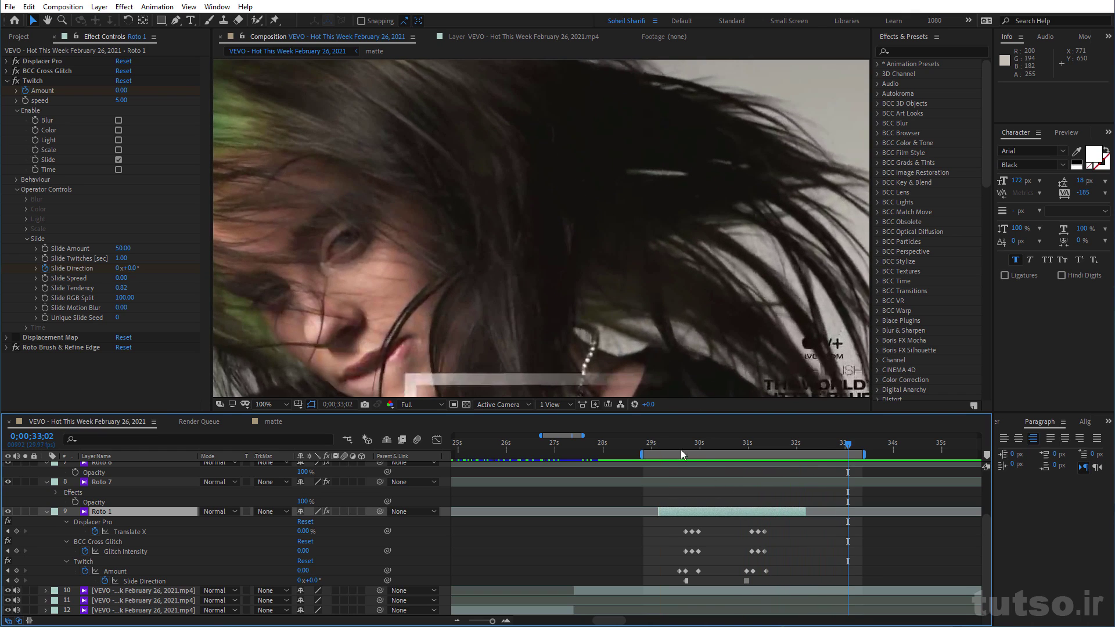
{"action": "mouse_move", "coordinate": [661, 444]}
{"action": "left_mouse_down"}
{"action": "mouse_move", "coordinate": [791, 458]}
{"action": "mouse_move", "coordinate": [708, 465]}
{"action": "left_mouse_up"}
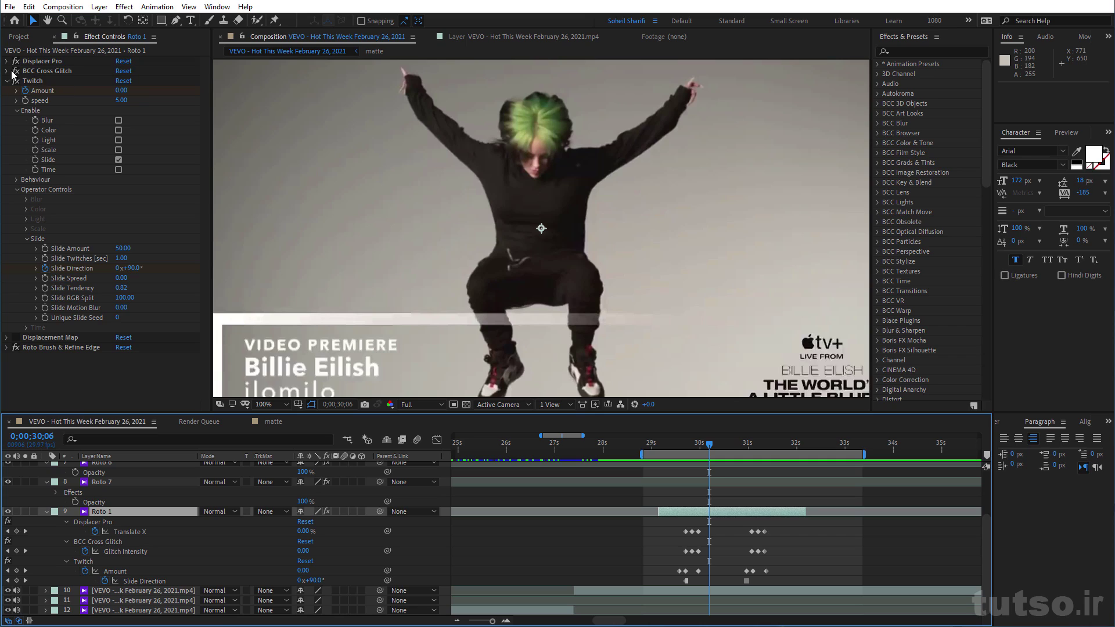
{"action": "left_click_drag", "start_coordinate": [16, 61], "coordinate": [16, 80]}
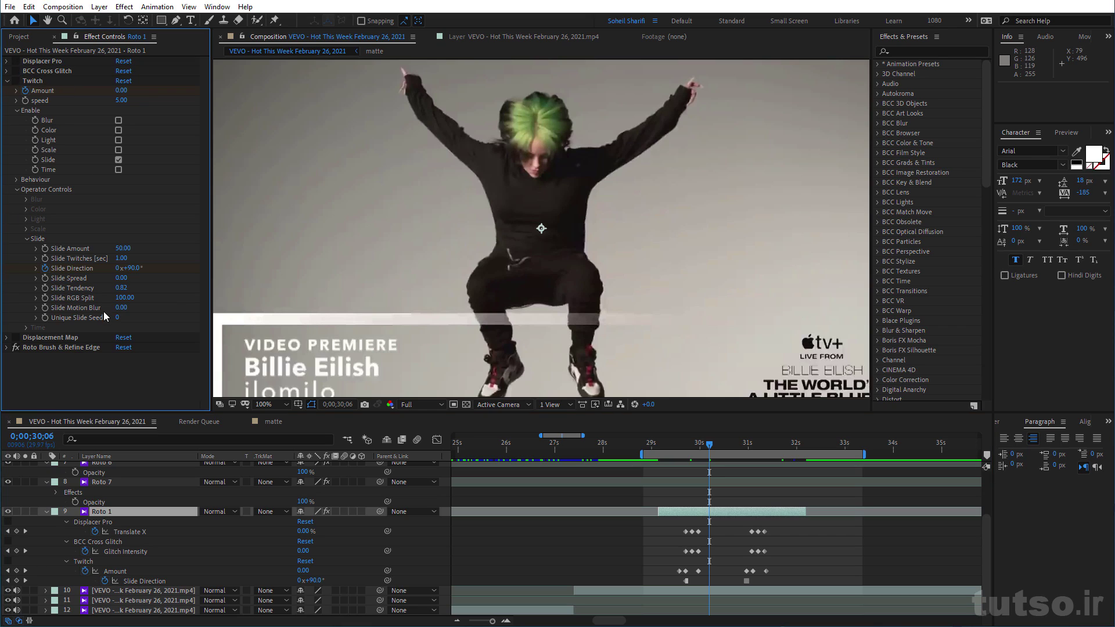
{"action": "left_click", "coordinate": [35, 337]}
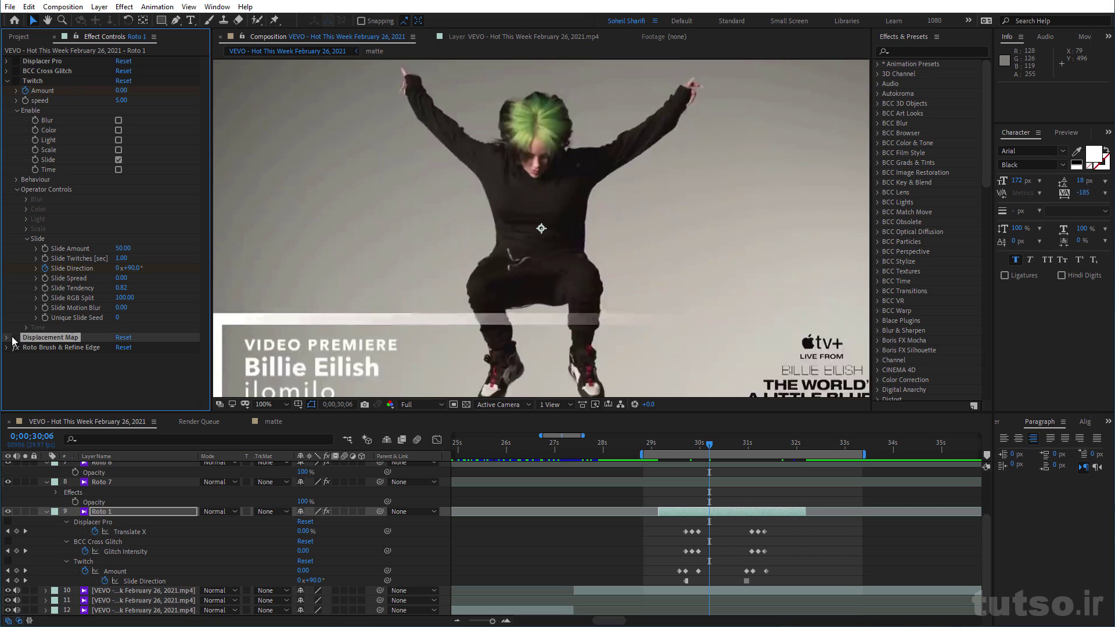
Re-enable Displacement Map and set its map layer to 9. Roto 1
{"action": "left_click", "coordinate": [16, 337]}
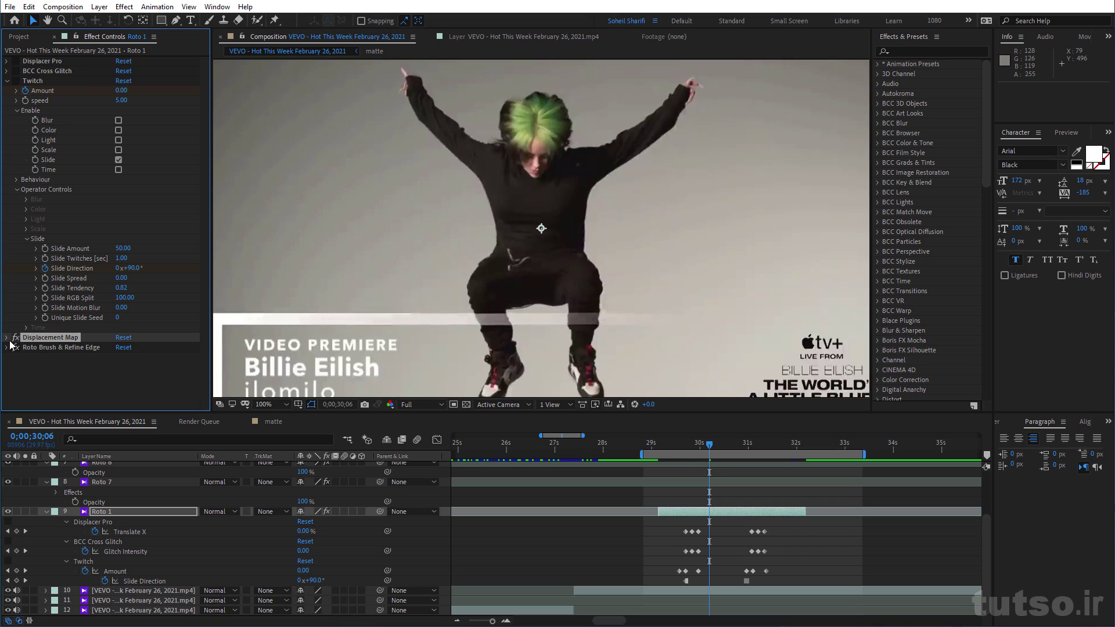
{"action": "left_click", "coordinate": [7, 337]}
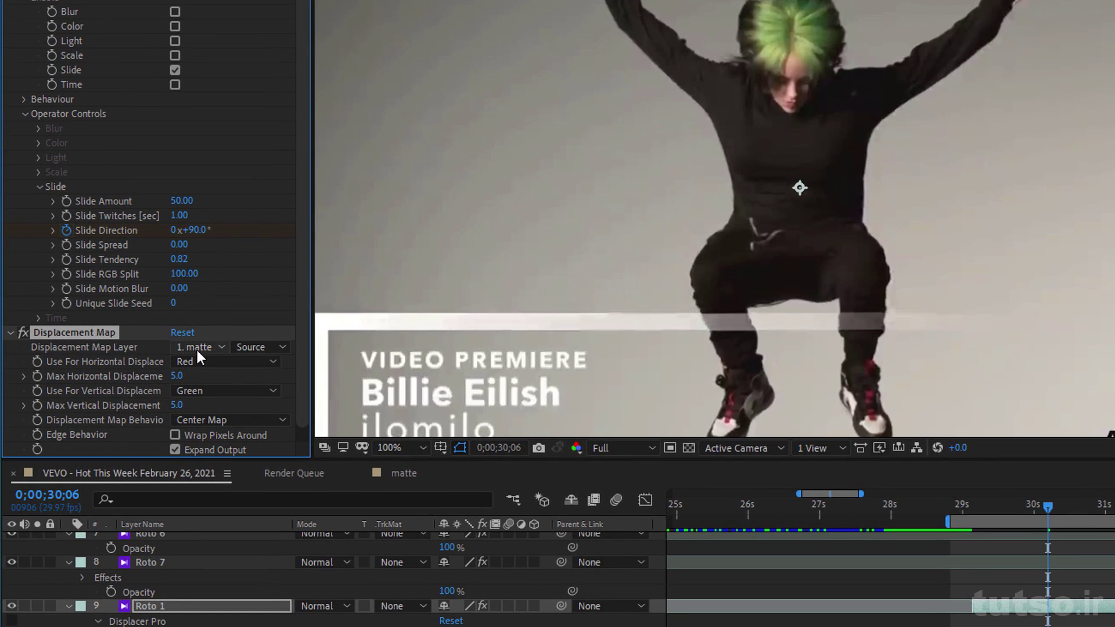
{"action": "left_click", "coordinate": [197, 347]}
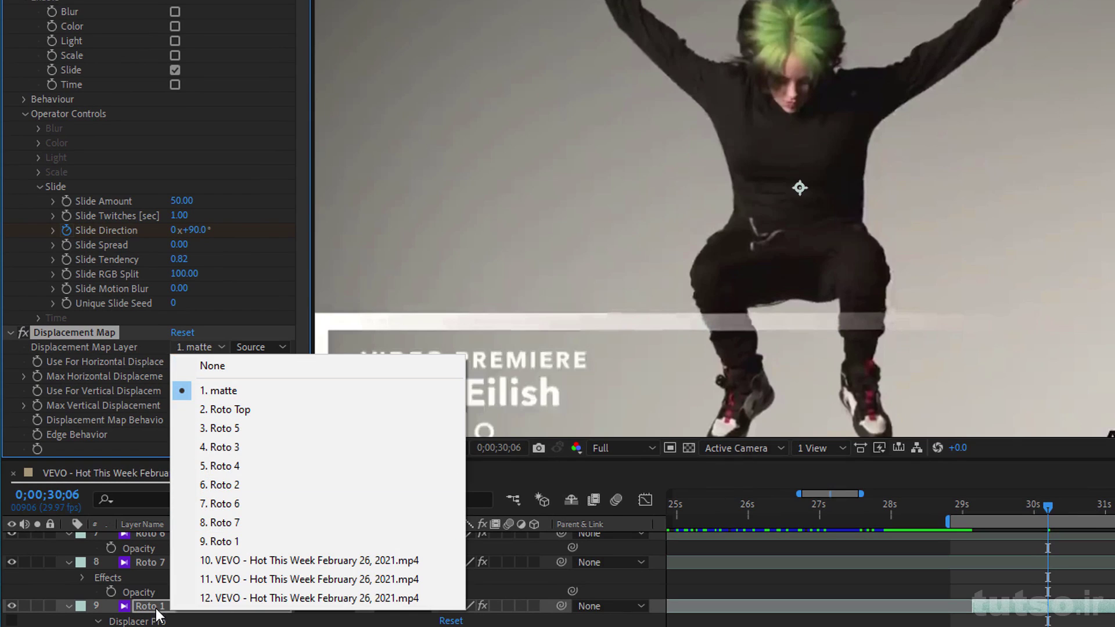
{"action": "left_click", "coordinate": [240, 543]}
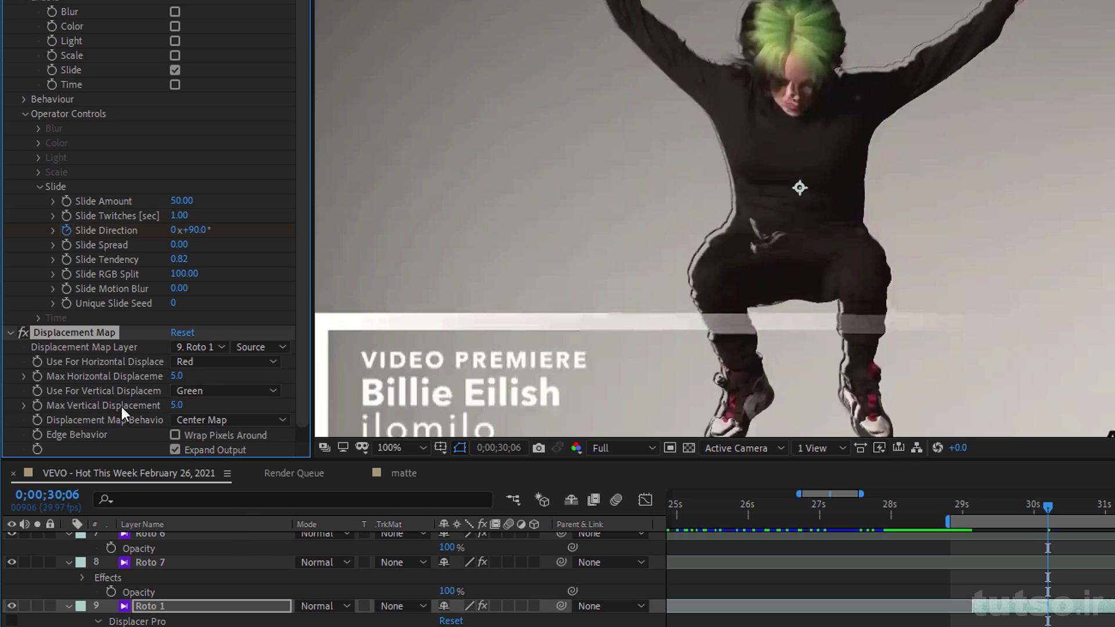
Try Red for horizontal displacement and a larger maximum, undoing both changes
{"action": "left_click", "coordinate": [207, 362]}
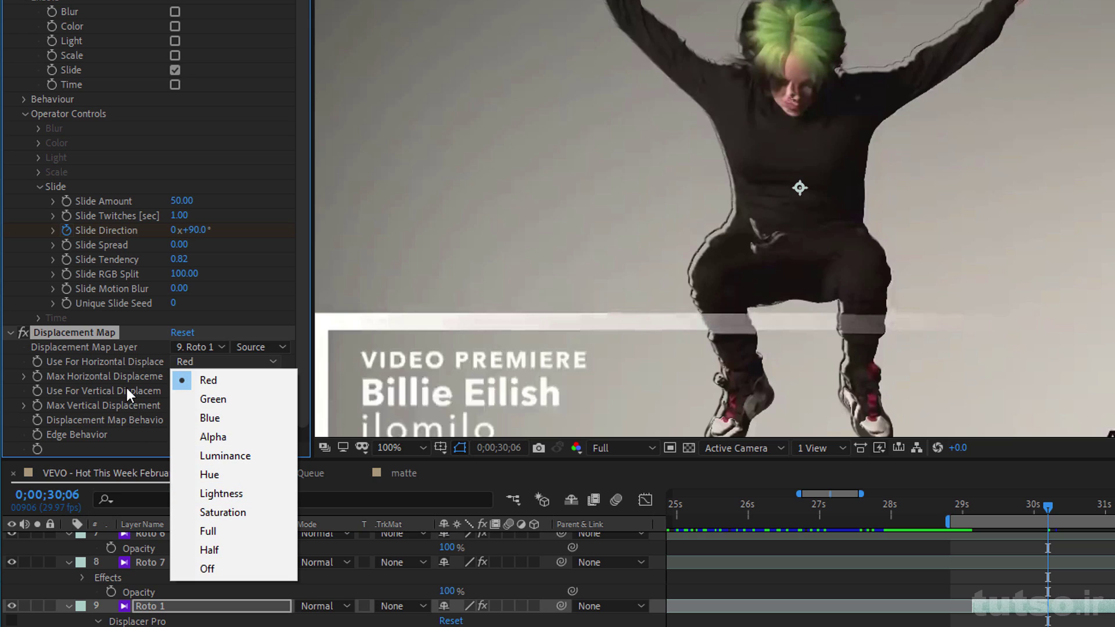
{"action": "left_click", "coordinate": [127, 389]}
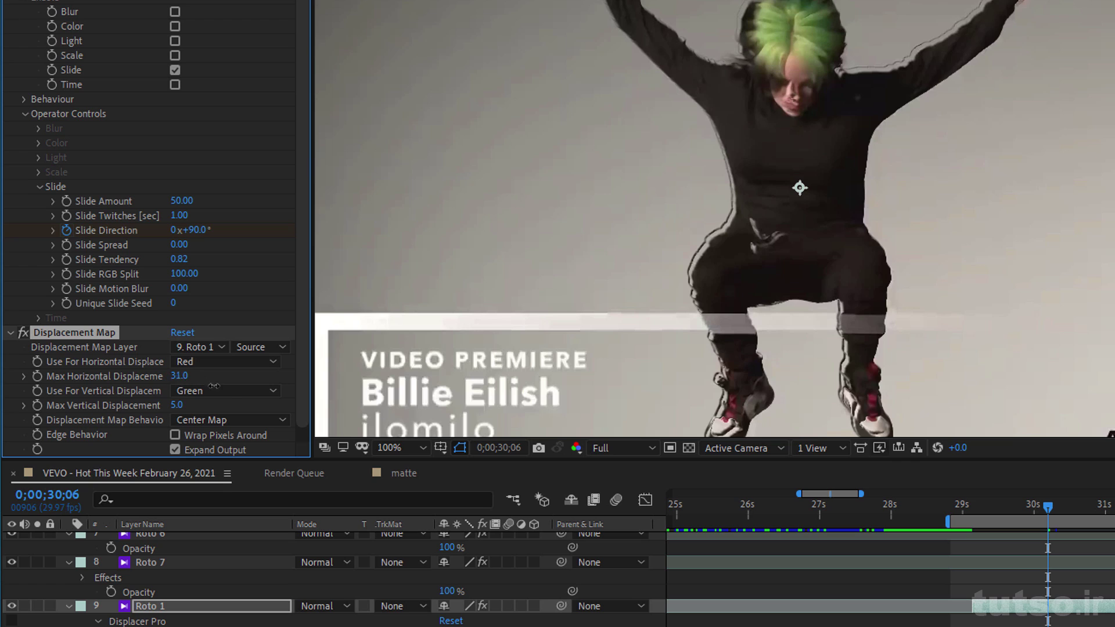
{"action": "key", "text": "ctrl+z"}
{"action": "left_click_drag", "start_coordinate": [182, 378], "coordinate": [249, 398]}
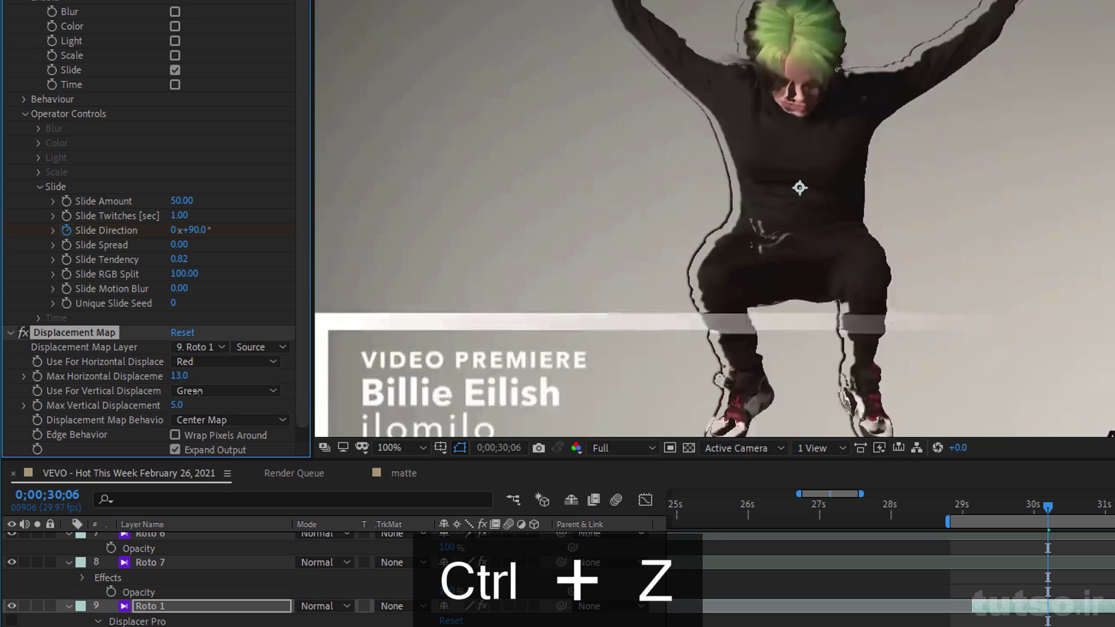
{"action": "key", "text": "ctrl+z"}
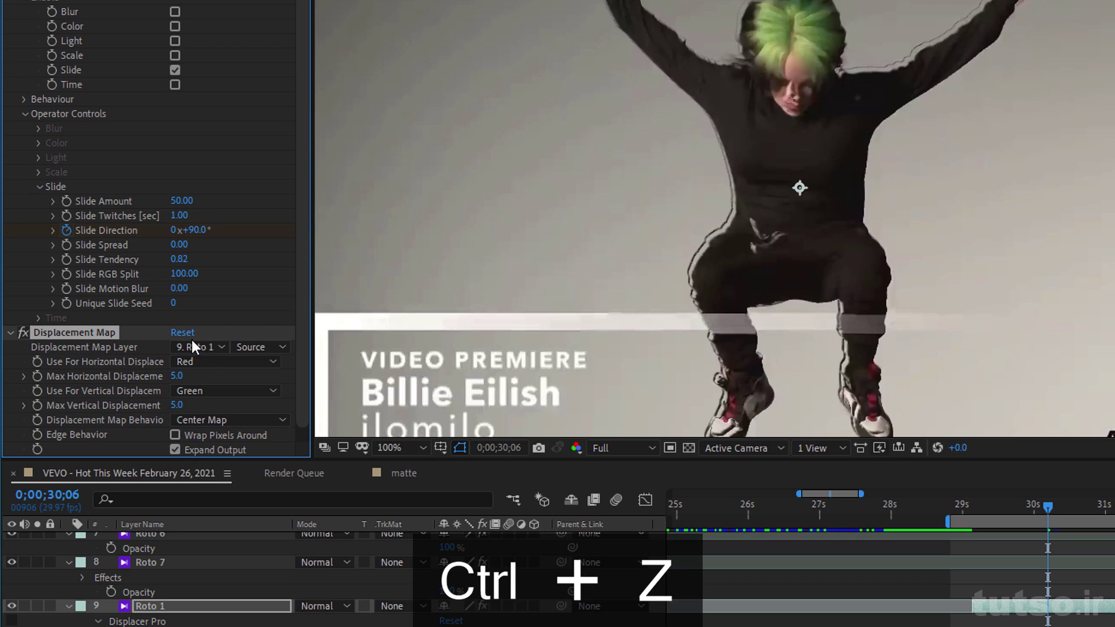
Drive horizontal displacement with the Full channel at a Max Horizontal Displacement of 67
{"action": "left_click", "coordinate": [203, 360]}
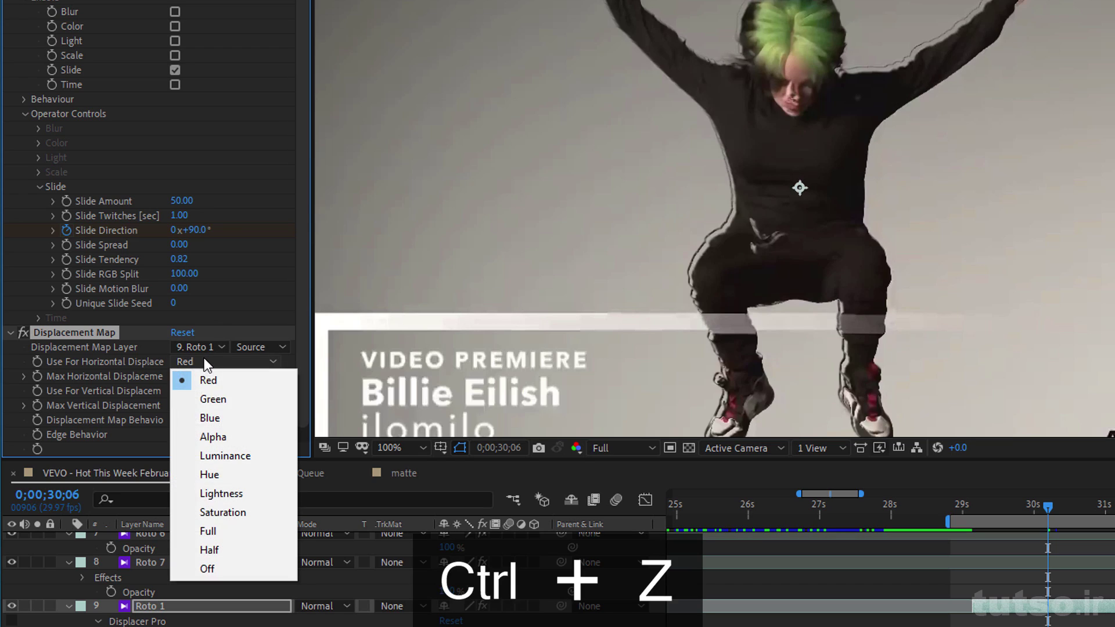
{"action": "left_click", "coordinate": [239, 401]}
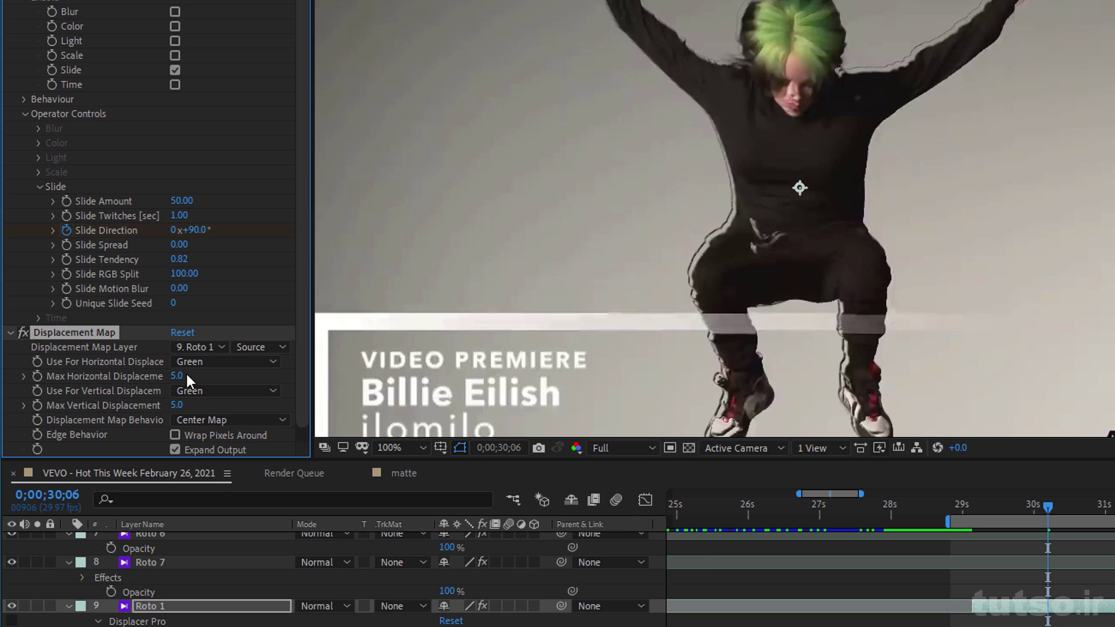
{"action": "left_click_drag", "start_coordinate": [177, 376], "coordinate": [218, 376]}
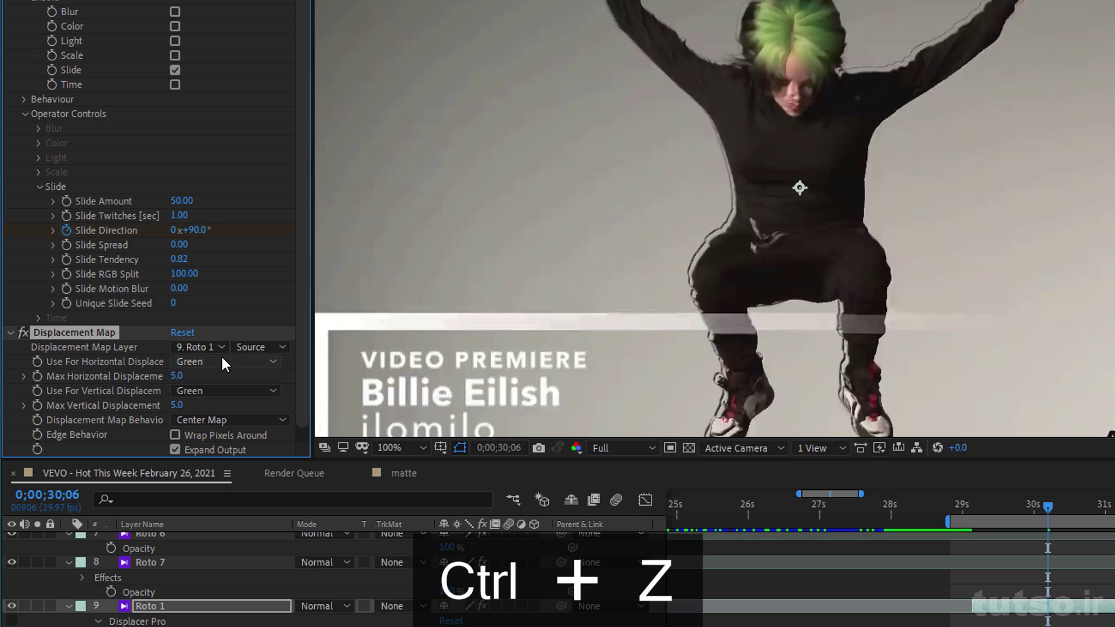
{"action": "left_click", "coordinate": [221, 360]}
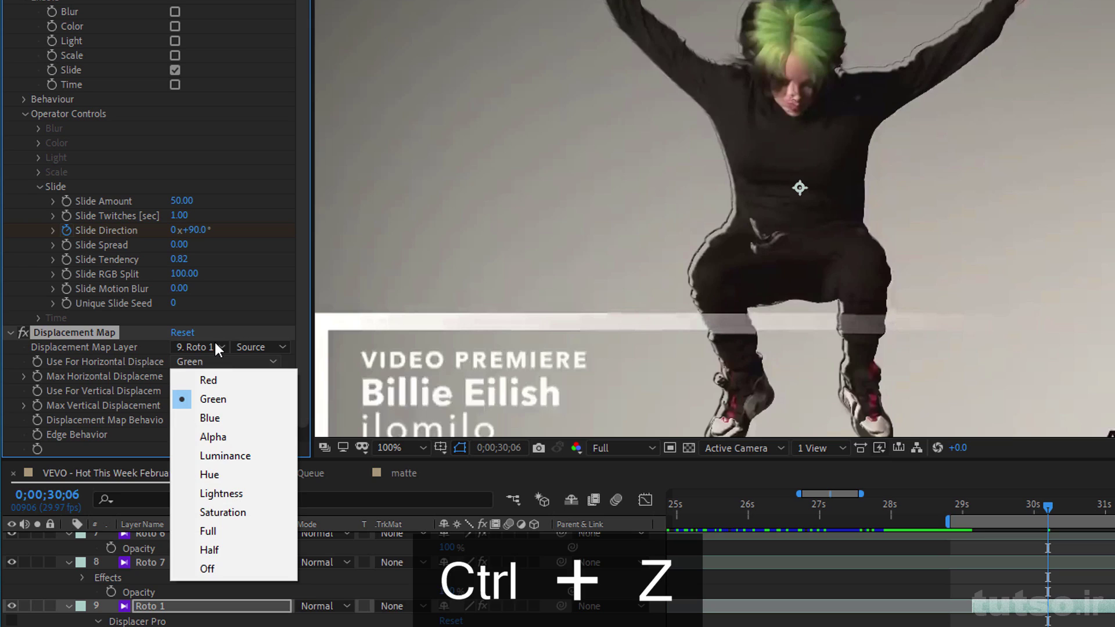
{"action": "left_click", "coordinate": [236, 534]}
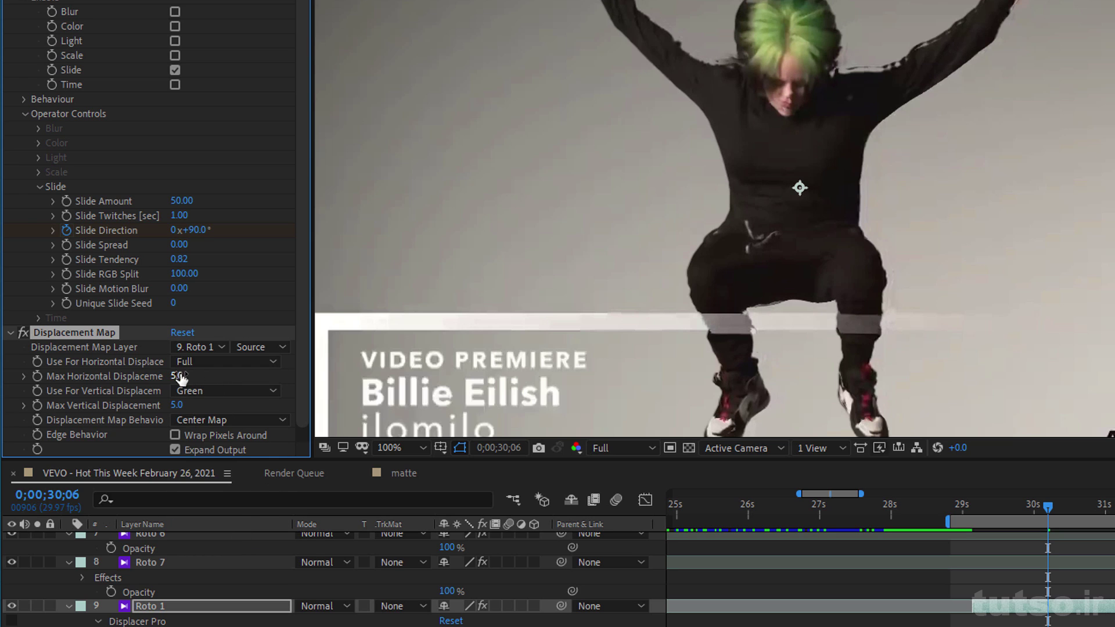
{"action": "mouse_move", "coordinate": [180, 378]}
{"action": "left_mouse_down"}
{"action": "mouse_move", "coordinate": [191, 392]}
{"action": "mouse_move", "coordinate": [154, 429]}
{"action": "left_mouse_up"}
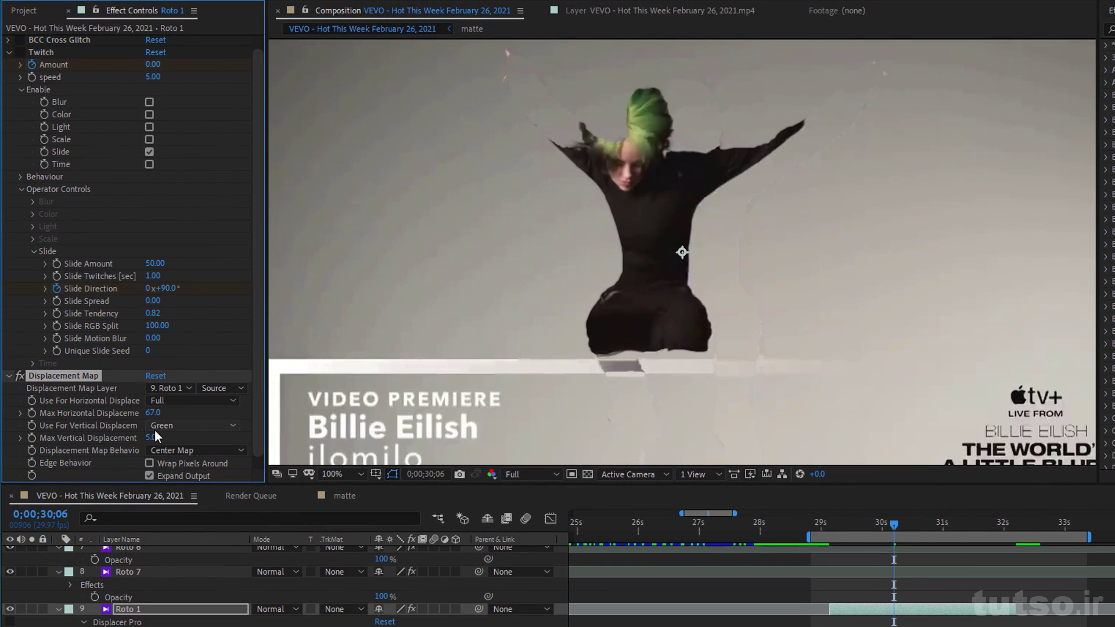
Set Max Vertical Displacement to 0
{"action": "left_click", "coordinate": [153, 435]}
{"action": "type", "text": "0"}
{"action": "key", "text": "Return"}
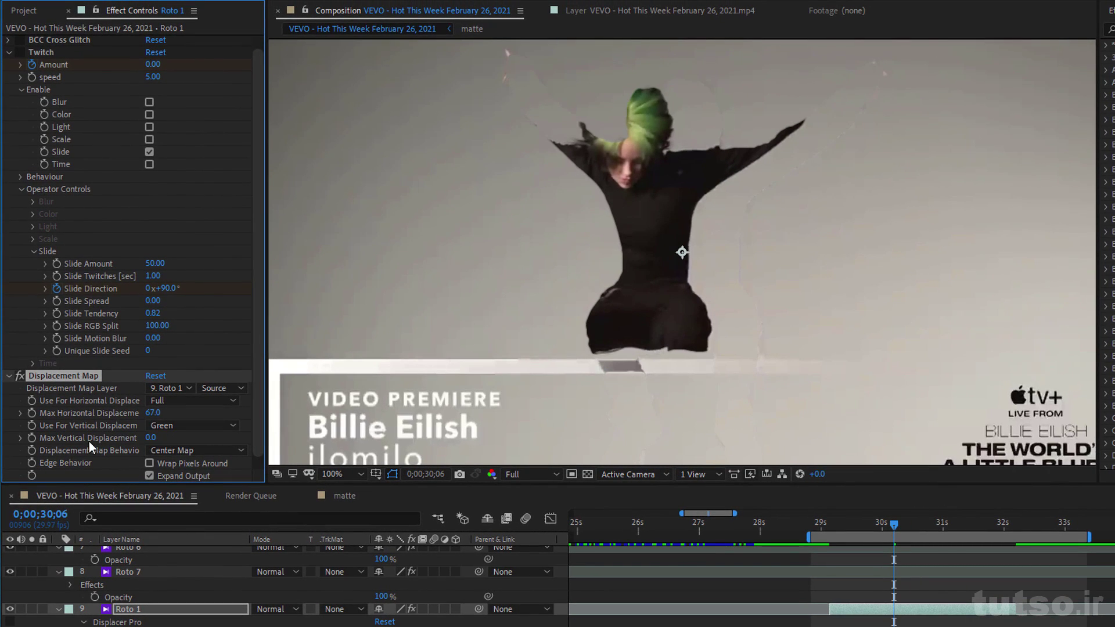
Raise Max Horizontal Displacement to 177 and move Displacement Map below Roto Brush & Refine Edge
{"action": "left_click_drag", "start_coordinate": [152, 413], "coordinate": [232, 409]}
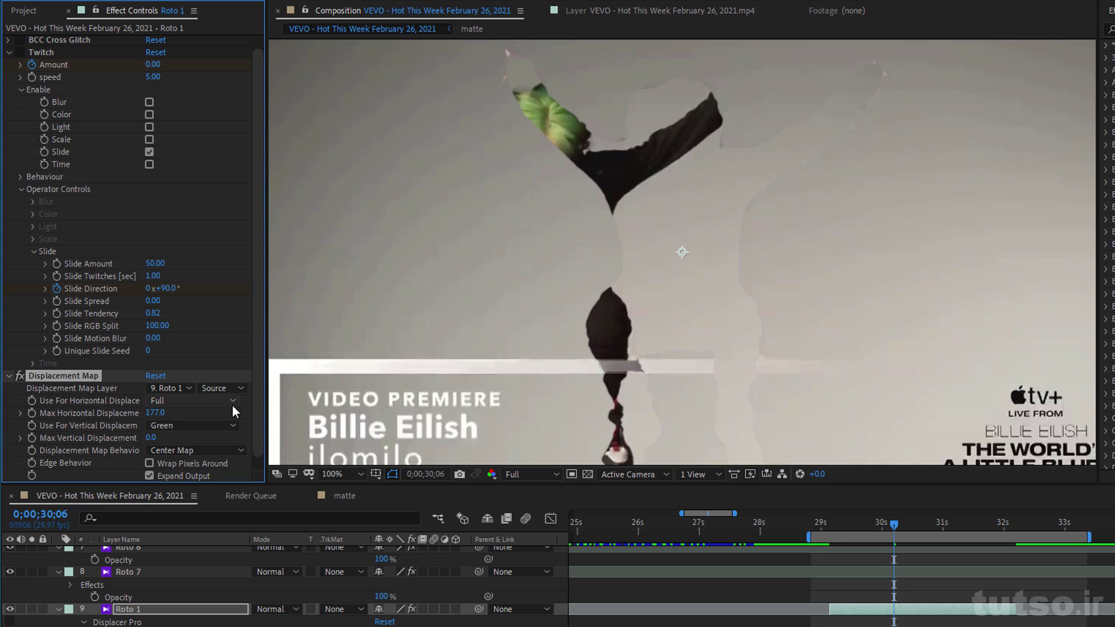
{"action": "left_click", "coordinate": [11, 377]}
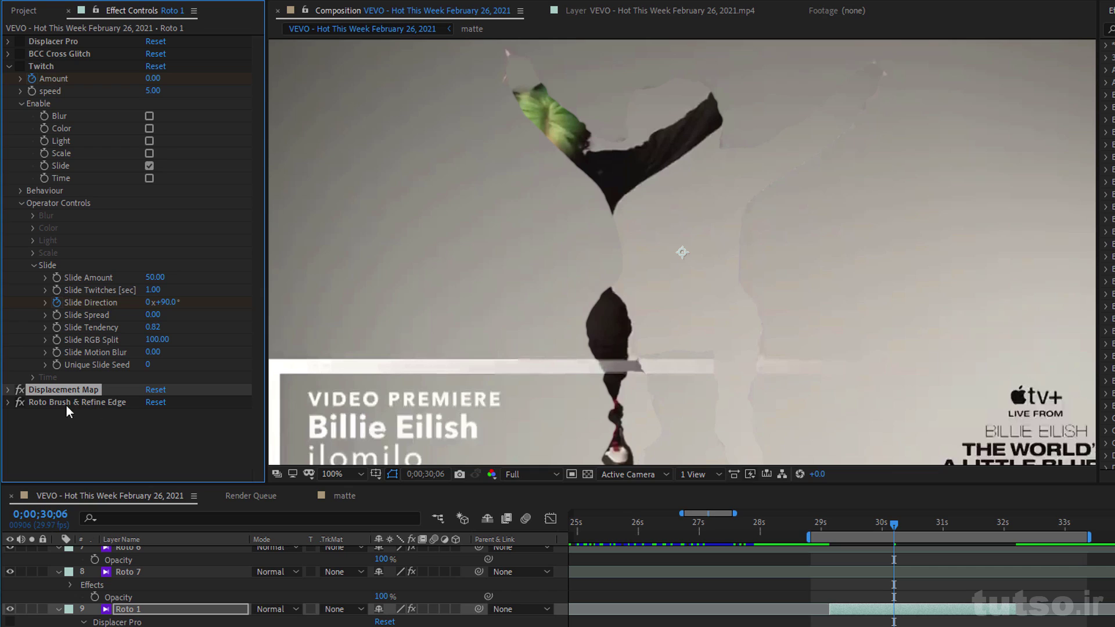
{"action": "left_click_drag", "start_coordinate": [58, 393], "coordinate": [57, 411]}
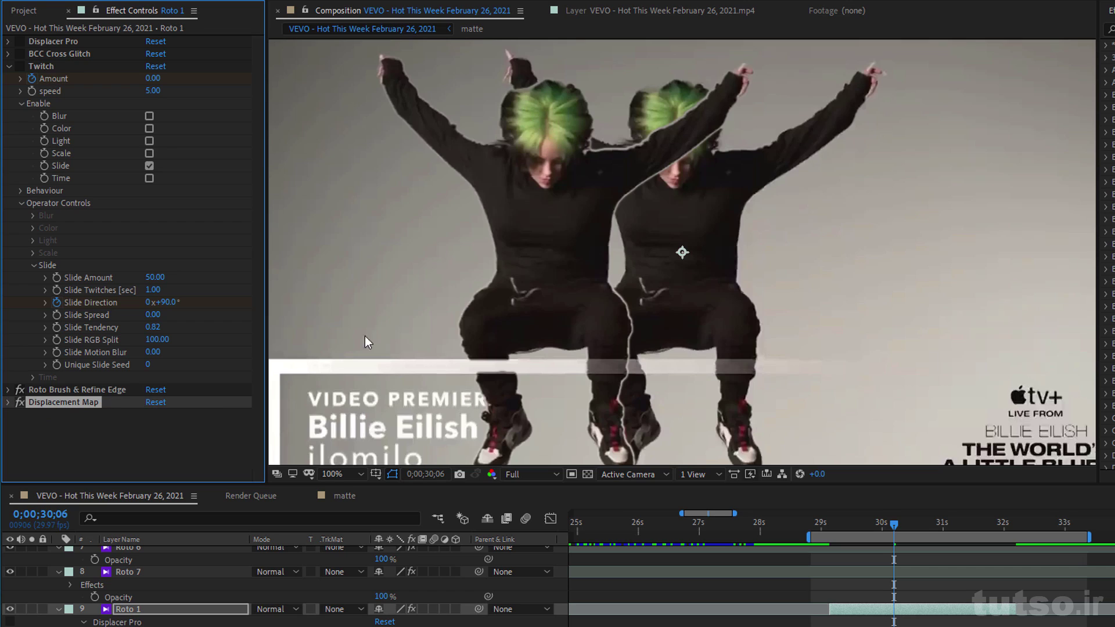
Set Roto Brush & Refine Edge's Shift Edge to -82%
{"action": "left_click", "coordinate": [7, 389]}
{"action": "scroll", "coordinate": [7, 385], "scroll_direction": "down", "scroll_amount": 5}
{"action": "scroll", "coordinate": [157, 125], "scroll_direction": "up", "scroll_amount": 3}
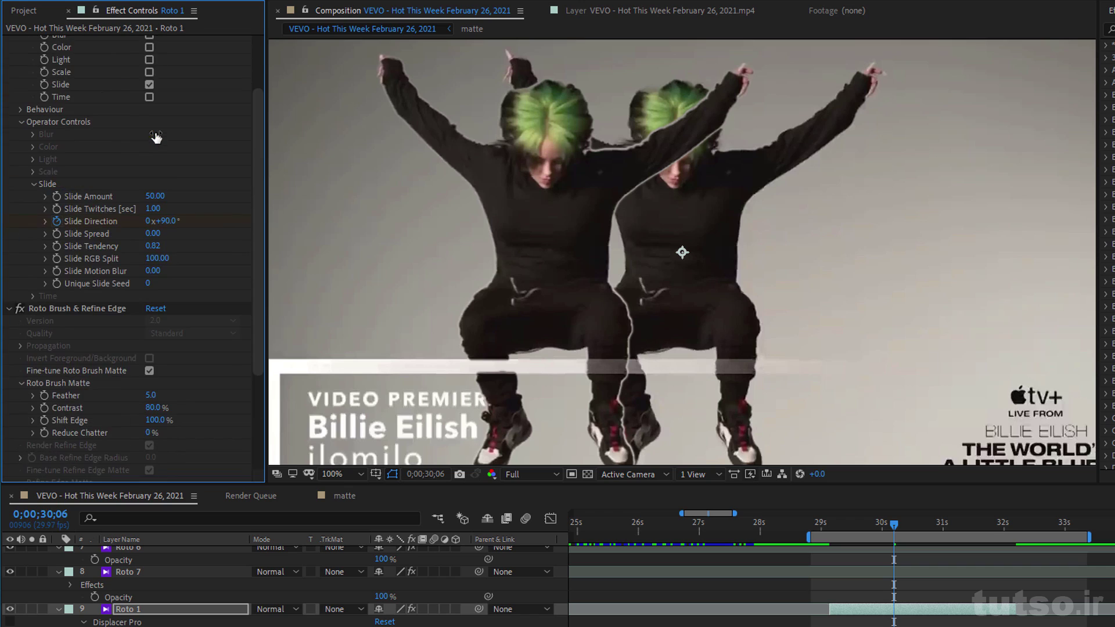
{"action": "scroll", "coordinate": [150, 216], "scroll_direction": "down", "scroll_amount": 2}
{"action": "scroll", "coordinate": [141, 393], "scroll_direction": "down", "scroll_amount": 3}
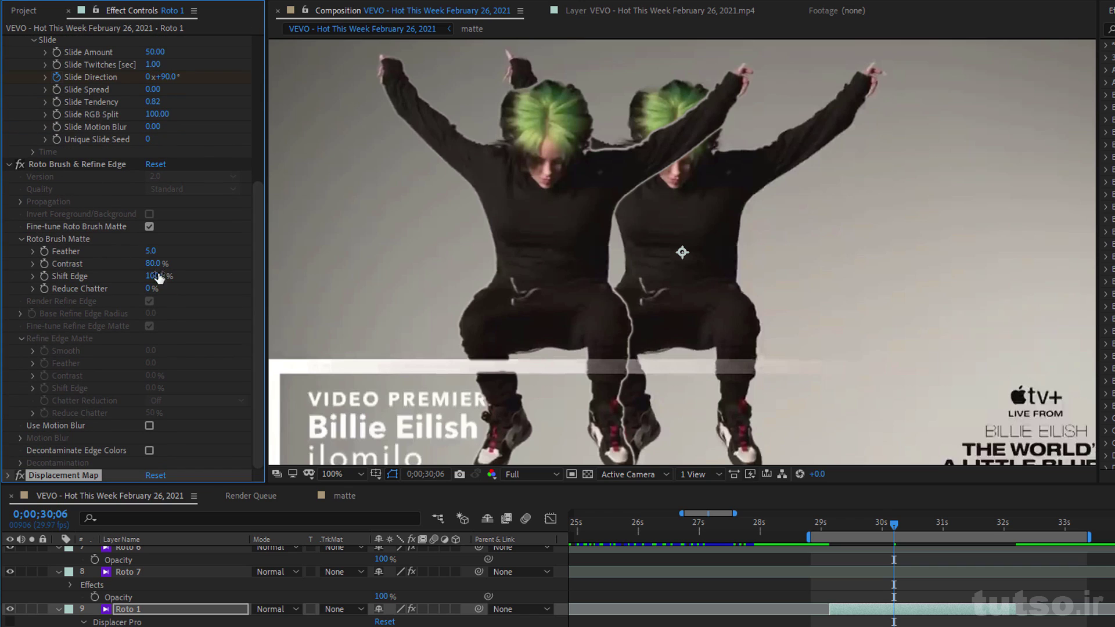
{"action": "mouse_move", "coordinate": [153, 279]}
{"action": "left_mouse_down"}
{"action": "mouse_move", "coordinate": [21, 288]}
{"action": "mouse_move", "coordinate": [31, 289]}
{"action": "left_mouse_up"}
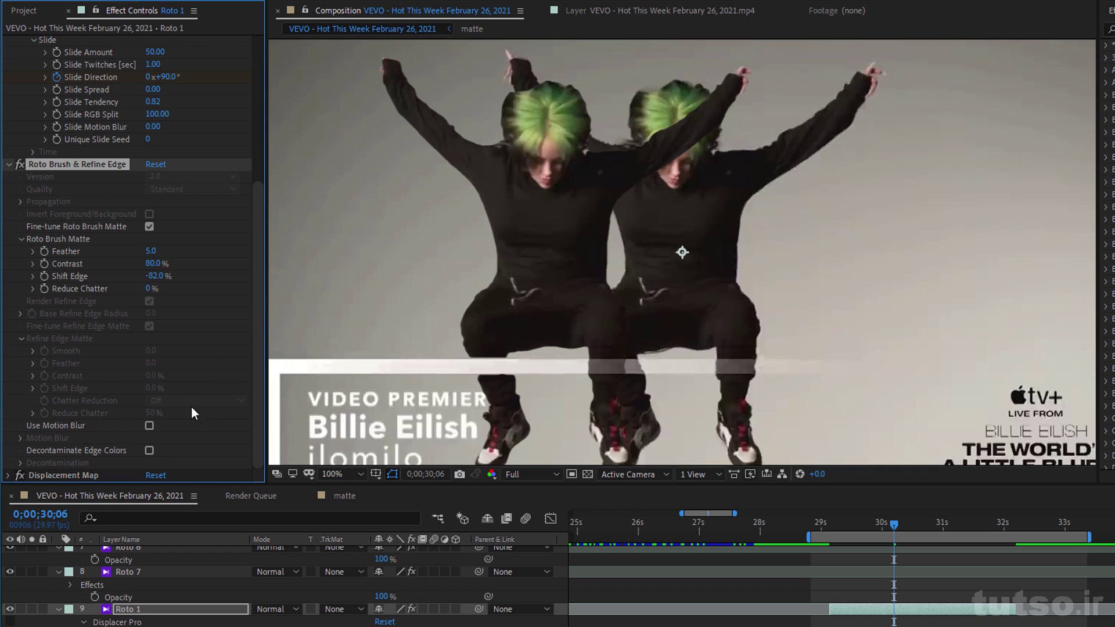
Set Displacement Map's Max Horizontal Displacement to 315
{"action": "left_click", "coordinate": [8, 475]}
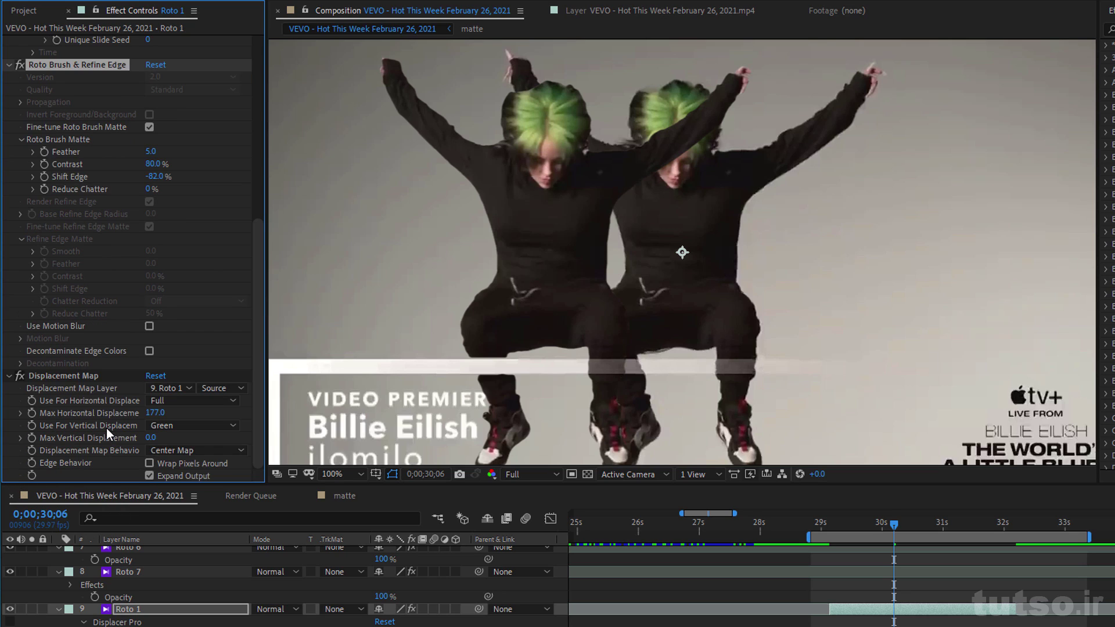
{"action": "left_click_drag", "start_coordinate": [154, 413], "coordinate": [228, 413]}
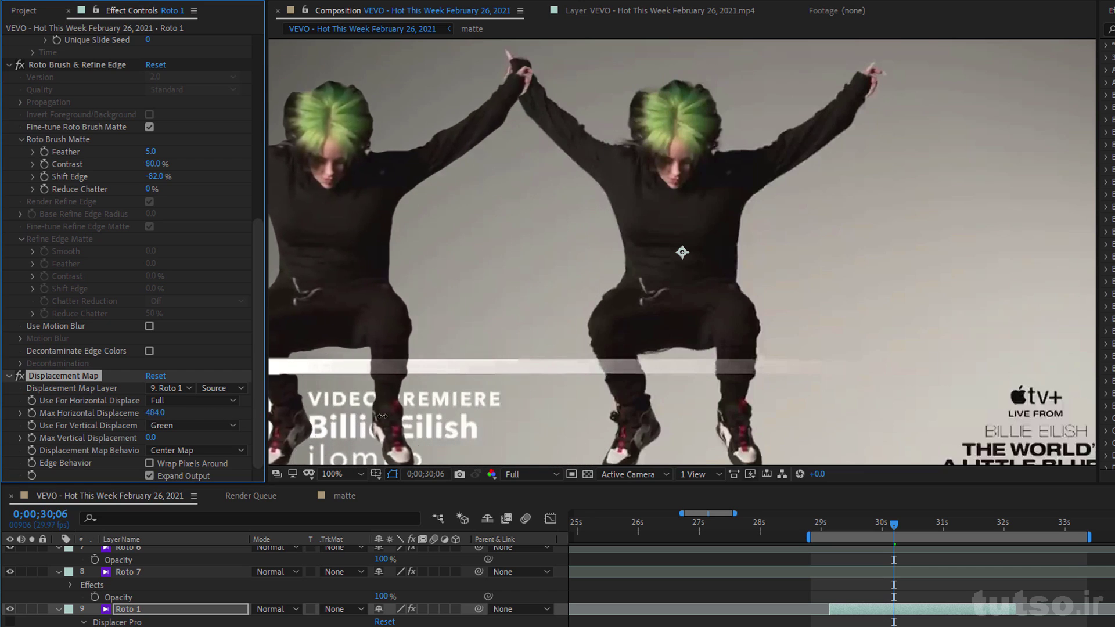
{"action": "left_click_drag", "start_coordinate": [227, 413], "coordinate": [242, 458]}
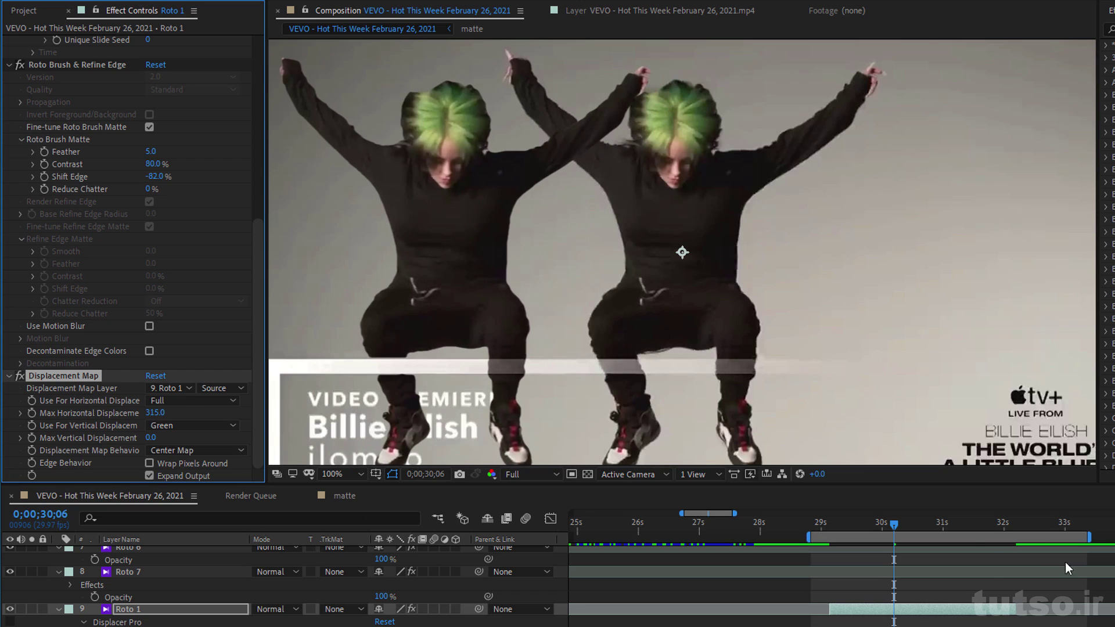
Zoom the timeline out and scrub to about 0;00;38;11 to see the repeated figure copies
{"action": "key", "text": "minus"}
{"action": "key", "text": "minus"}
{"action": "key", "text": "minus"}
{"action": "left_click", "coordinate": [1043, 530]}
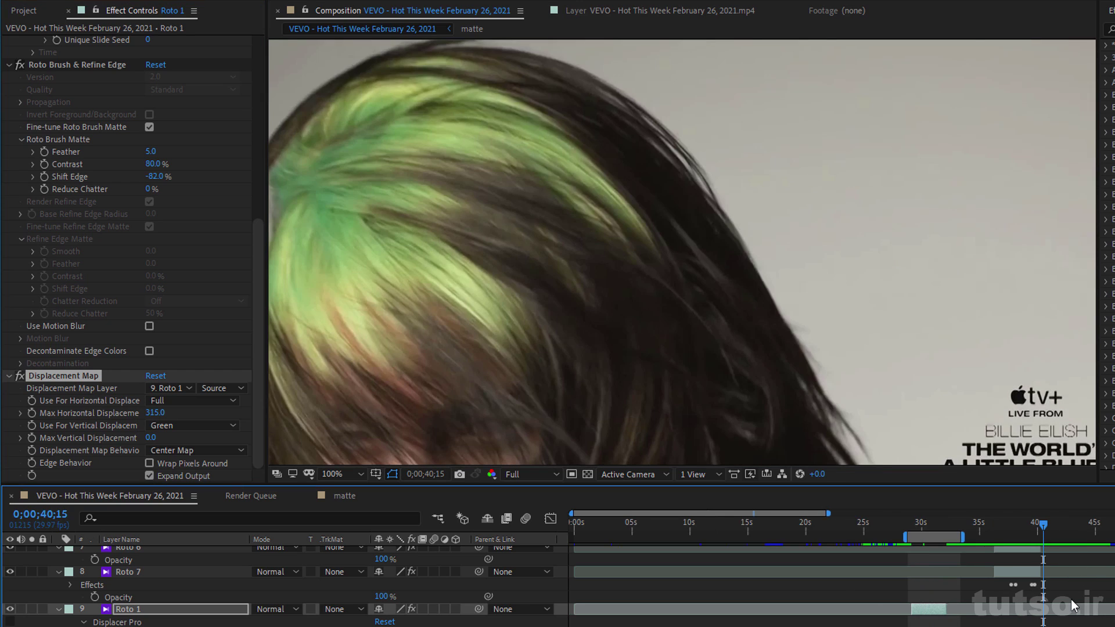
{"action": "key", "text": "equal"}
{"action": "key", "text": "minus"}
{"action": "key", "text": "minus"}
{"action": "scroll", "coordinate": [988, 594], "scroll_direction": "up", "scroll_amount": 5}
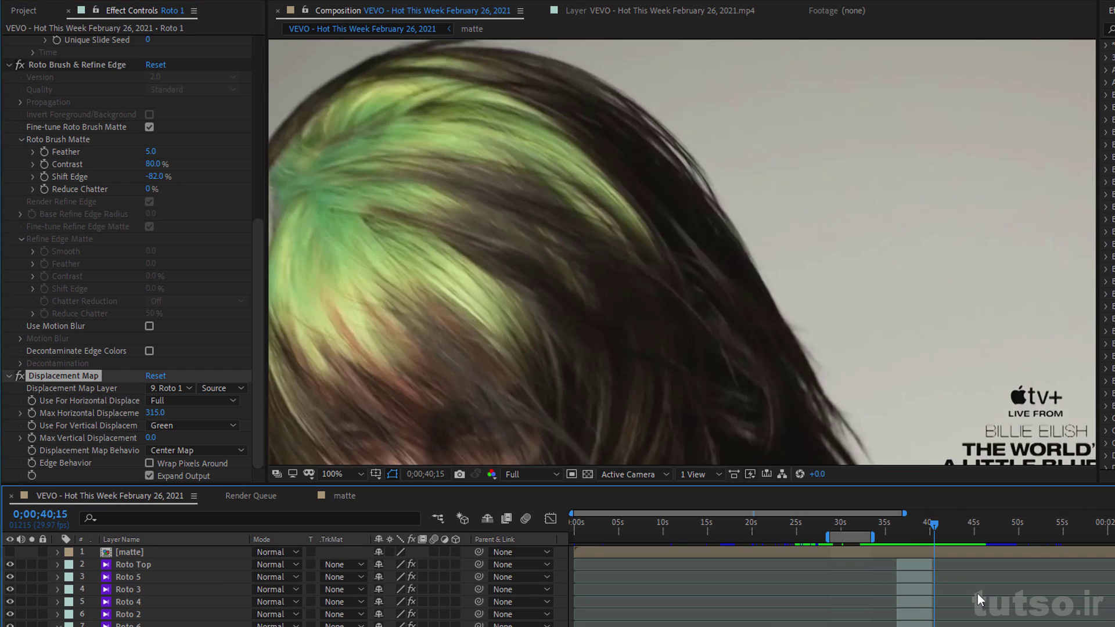
{"action": "left_click", "coordinate": [902, 531]}
{"action": "left_click_drag", "start_coordinate": [902, 532], "coordinate": [915, 548]}
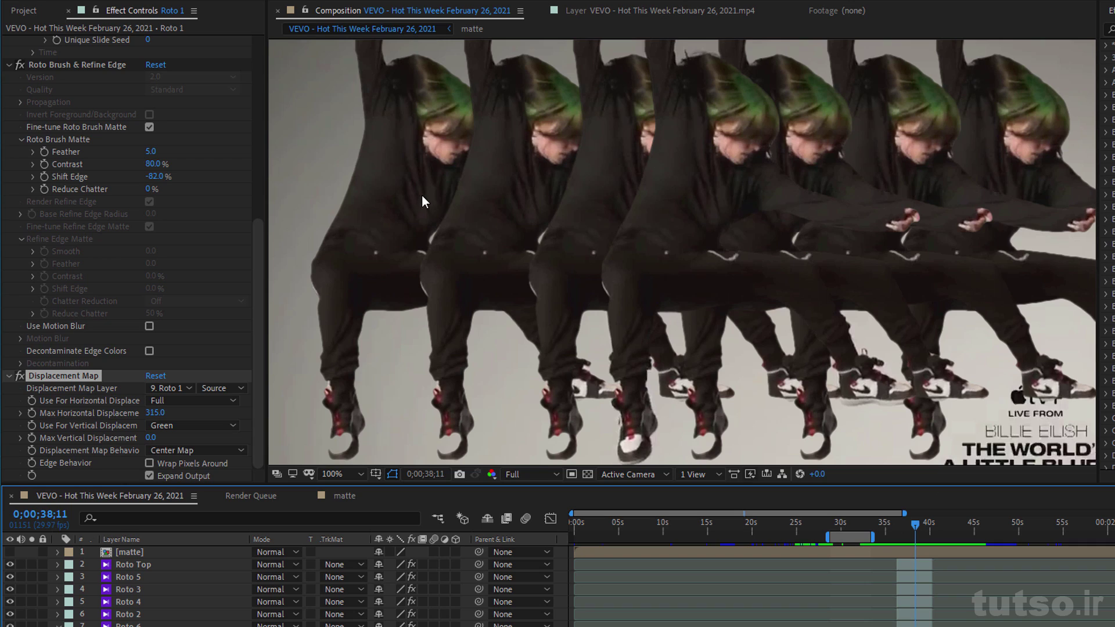
{"action": "left_click", "coordinate": [913, 600]}
{"action": "key", "text": "ctrl+space"}
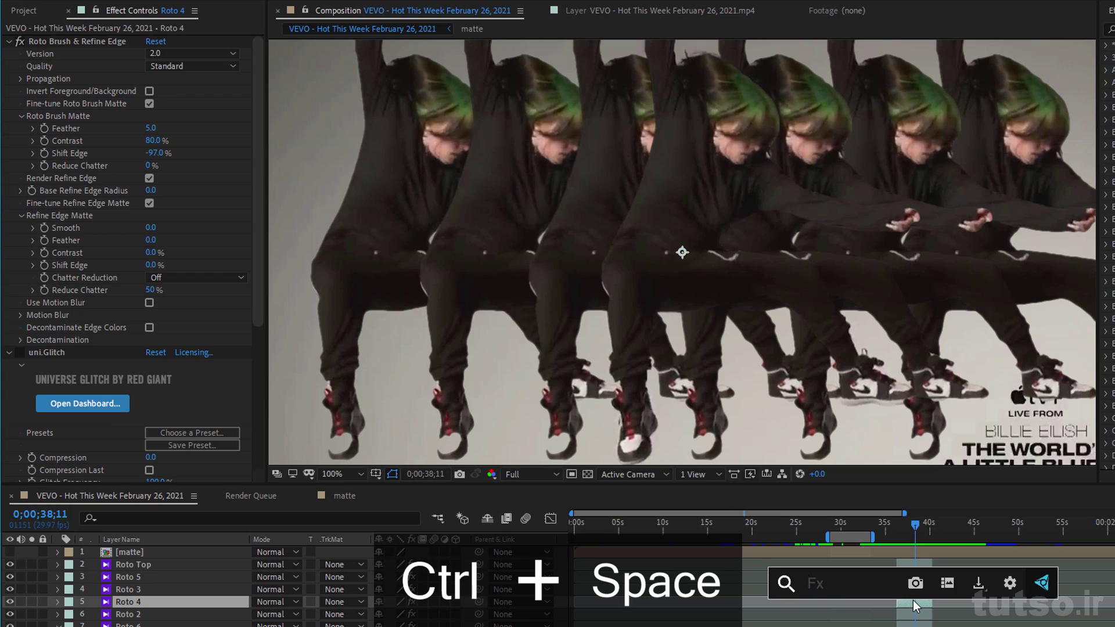
{"action": "type", "text": "fill"}
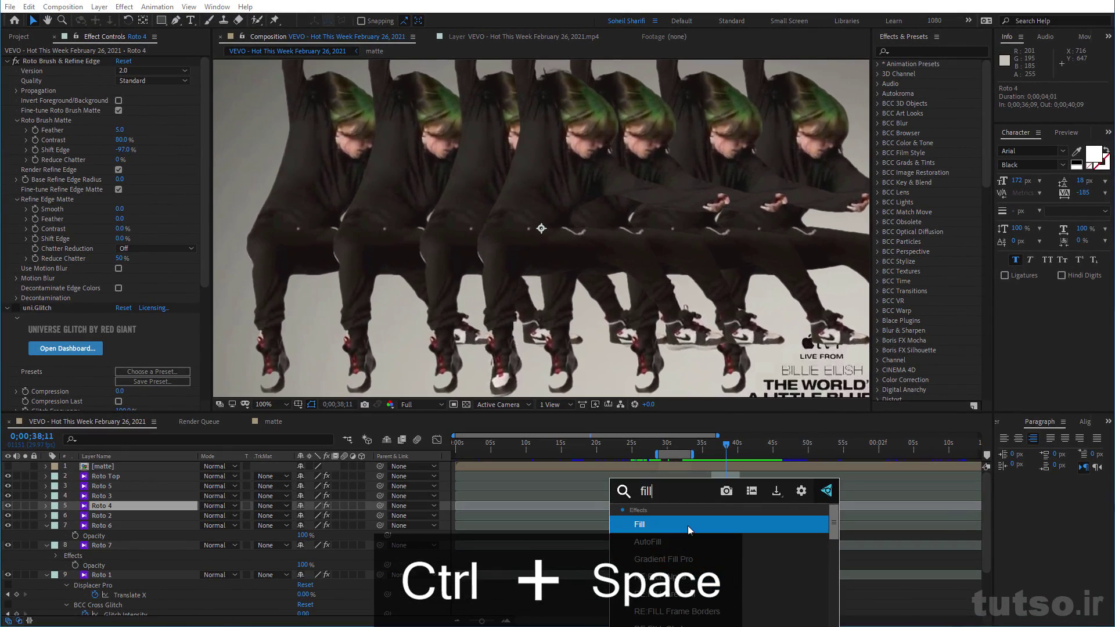
{"action": "left_click", "coordinate": [685, 530]}
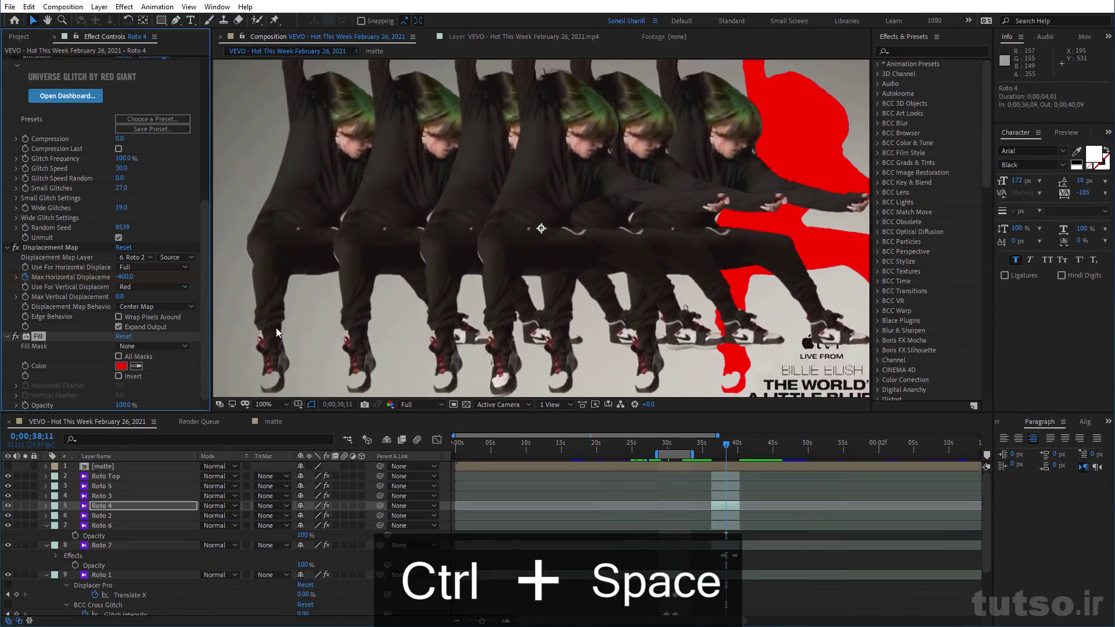
{"action": "left_click", "coordinate": [120, 366]}
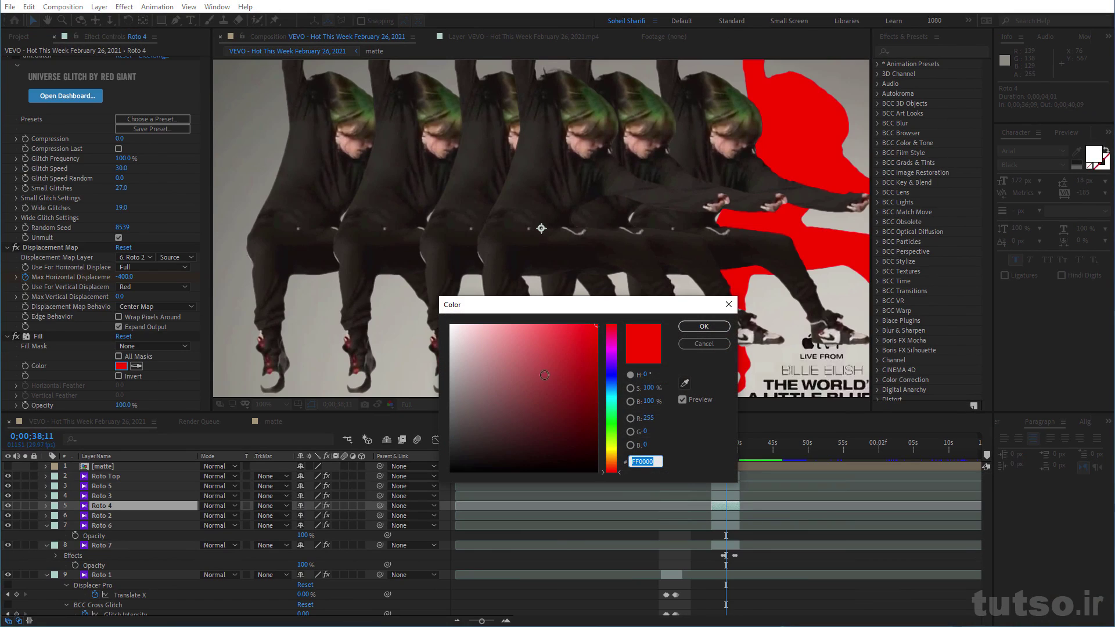
{"action": "left_click_drag", "start_coordinate": [618, 389], "coordinate": [614, 371]}
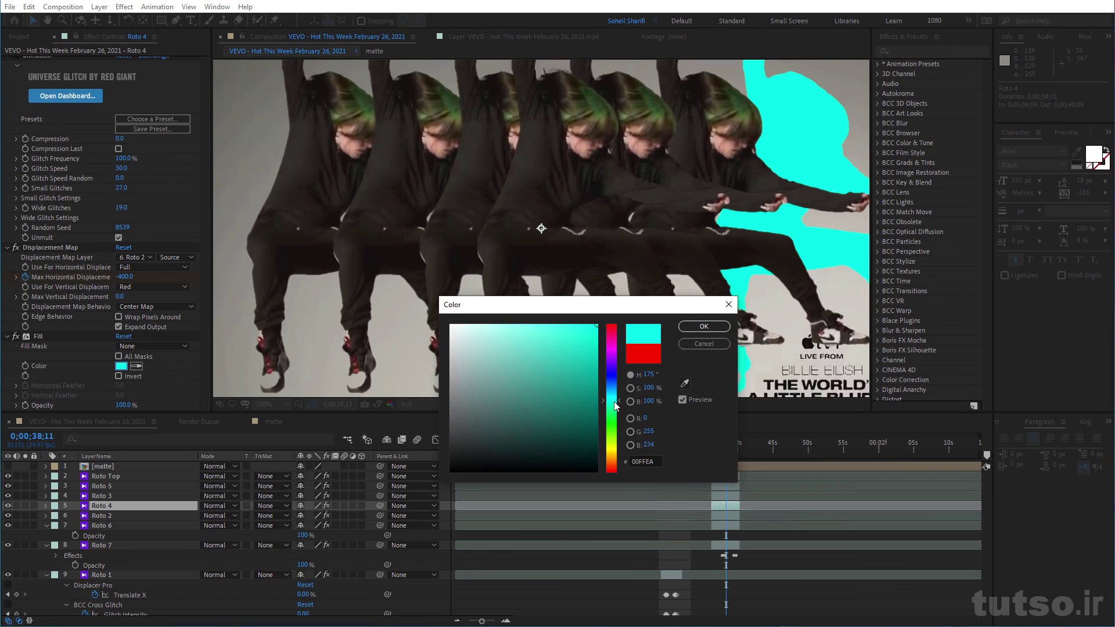
{"action": "left_click", "coordinate": [691, 344]}
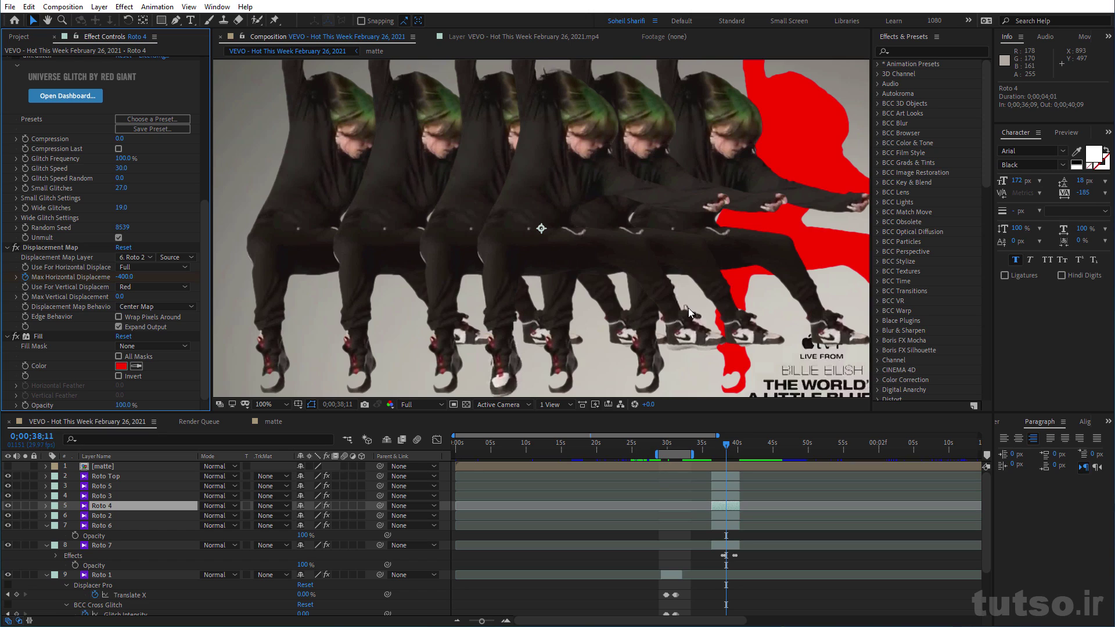
{"action": "scroll", "coordinate": [105, 232], "scroll_direction": "up", "scroll_amount": 3}
Cut the red Fill from Roto 4, precompose Roto 4 as Roto 4 Comp 1, and paste Fill onto it
{"action": "scroll", "coordinate": [557, 238], "scroll_direction": "down", "scroll_amount": 6}
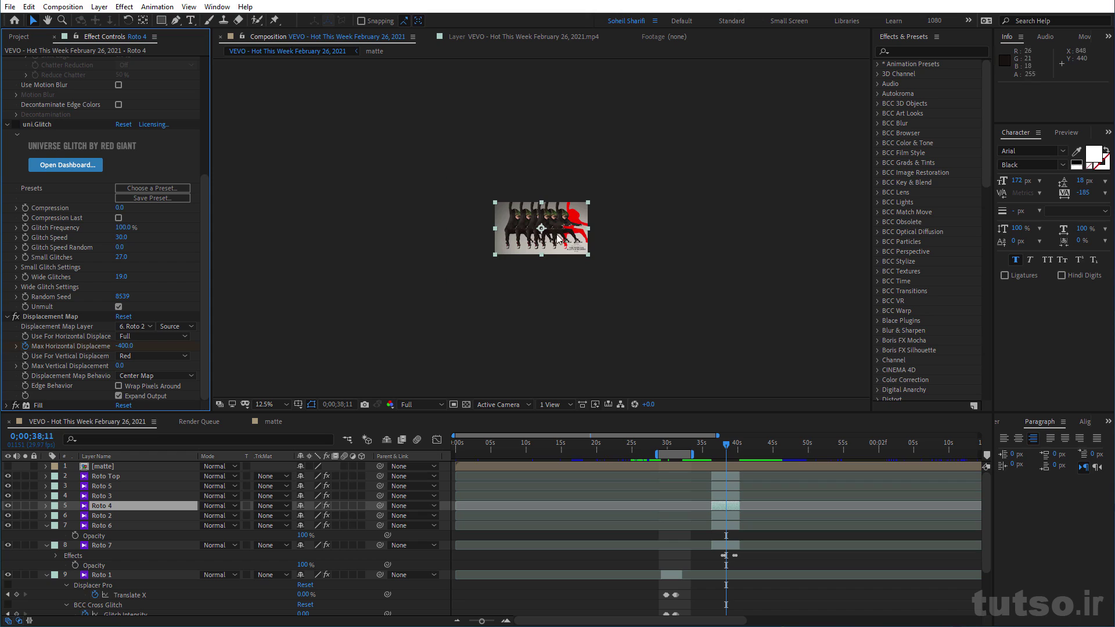
{"action": "scroll", "coordinate": [559, 238], "scroll_direction": "up", "scroll_amount": 4}
{"action": "scroll", "coordinate": [638, 215], "scroll_direction": "up", "scroll_amount": 2}
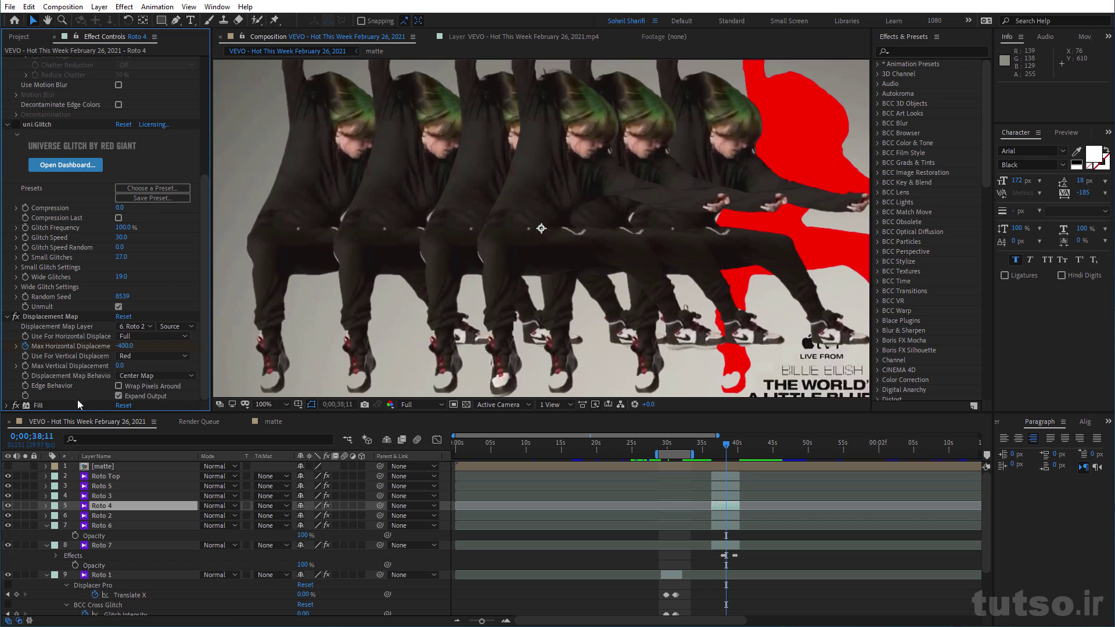
{"action": "left_click", "coordinate": [49, 406]}
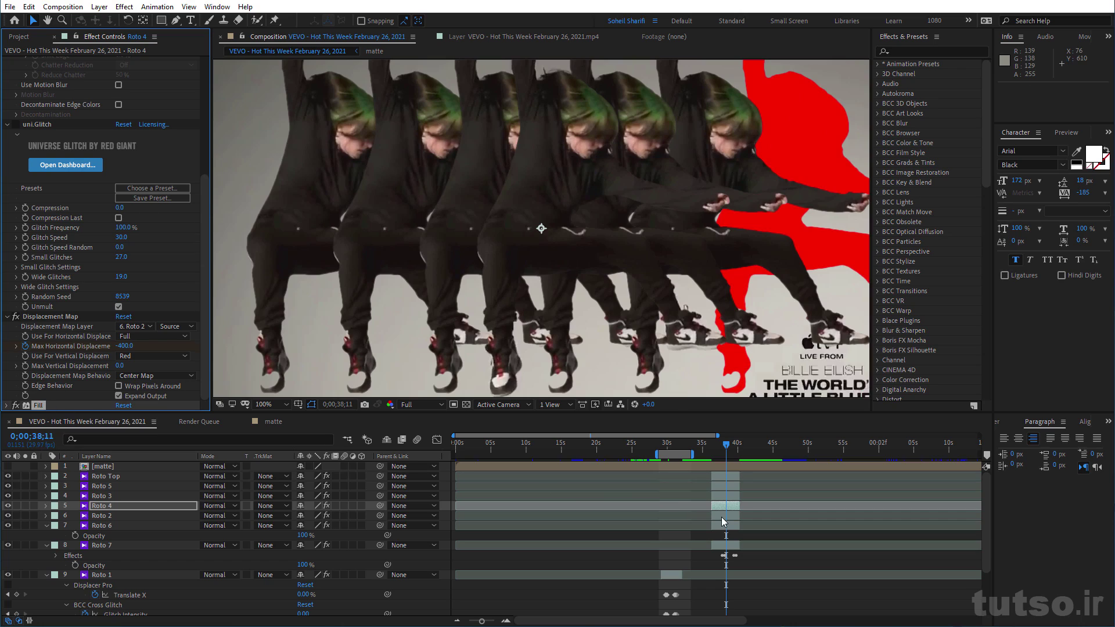
{"action": "key", "text": "ctrl+x"}
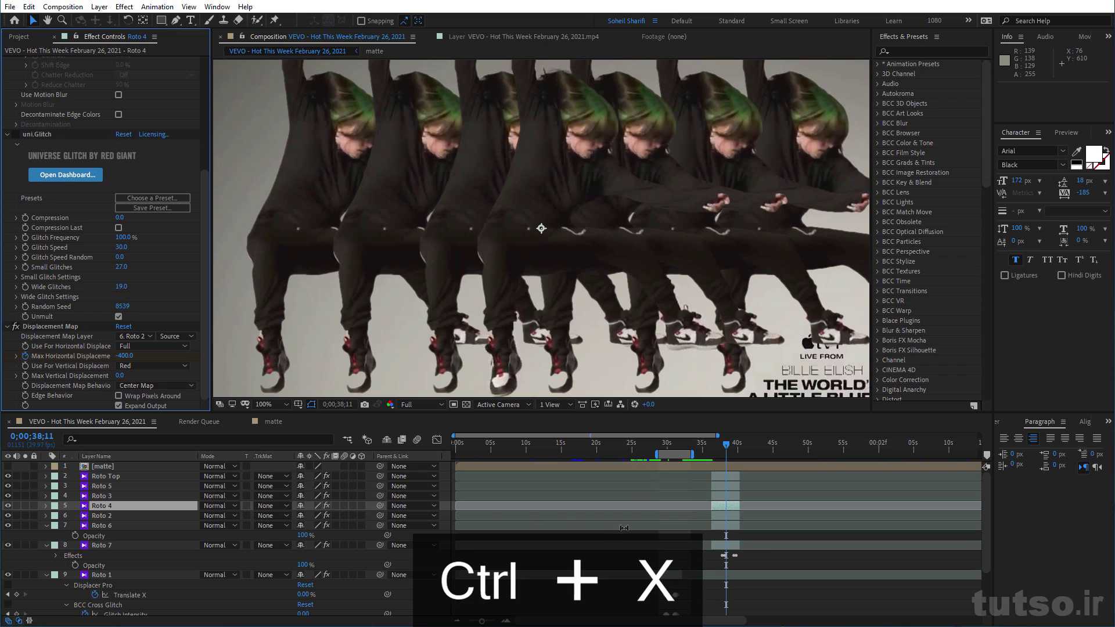
{"action": "left_click", "coordinate": [726, 506]}
{"action": "key", "text": "ctrl+shift+c"}
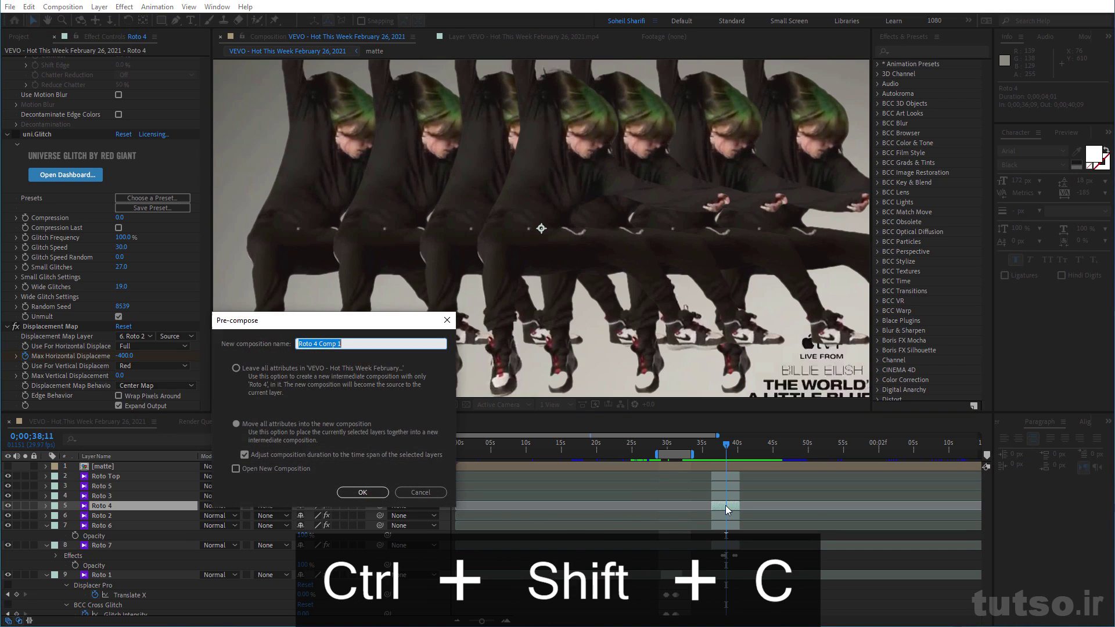
{"action": "left_click", "coordinate": [380, 492]}
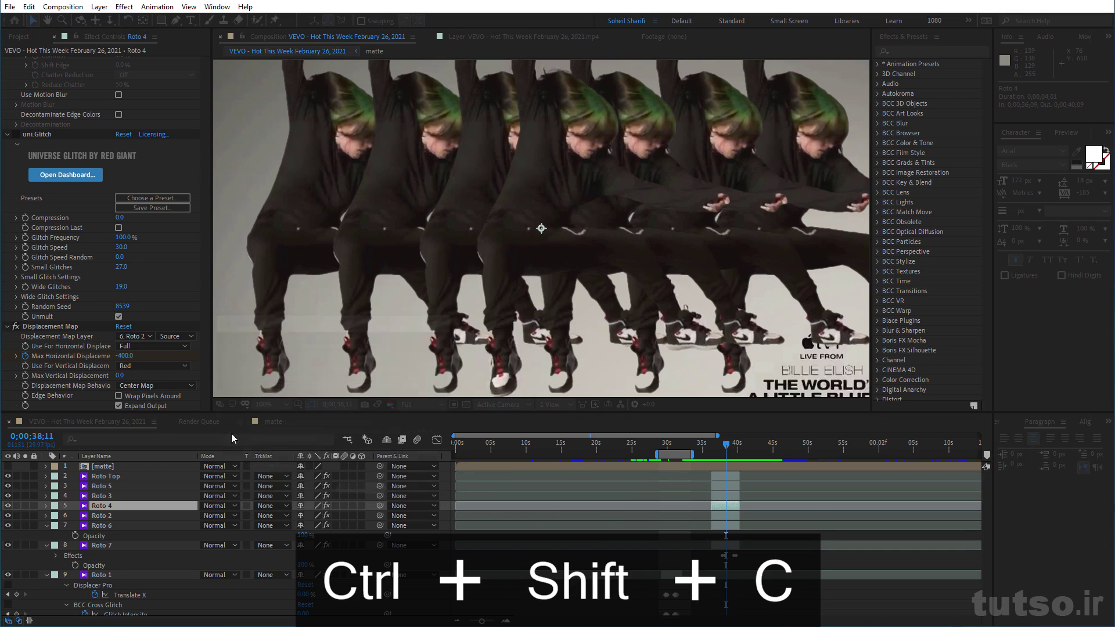
{"action": "key", "text": "ctrl+v"}
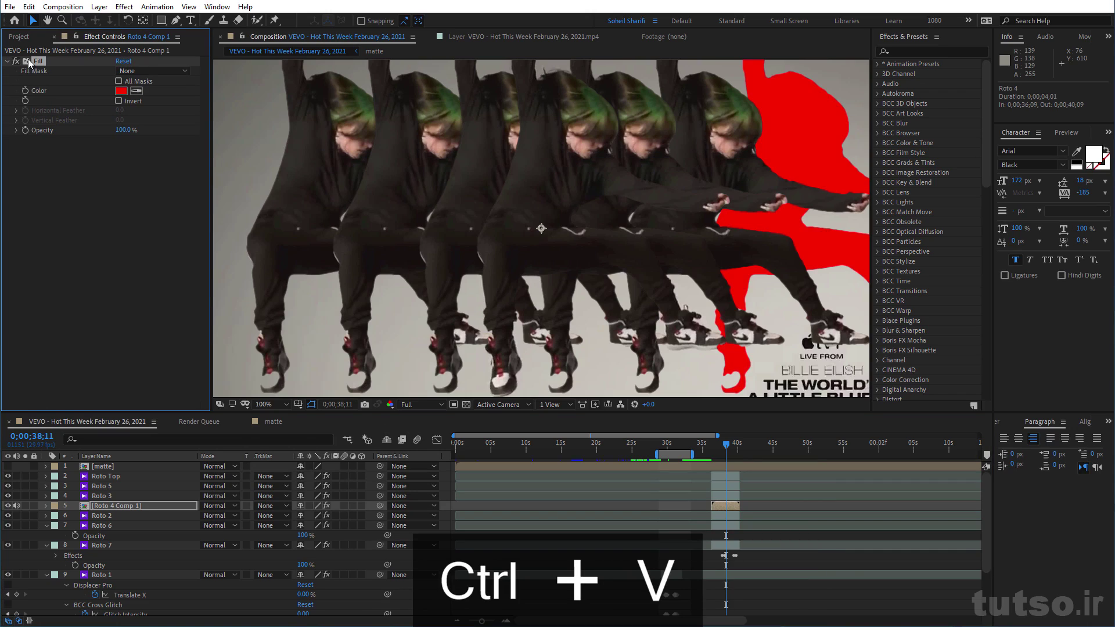
{"action": "left_click", "coordinate": [65, 170]}
{"action": "key", "text": "ctrl+space"}
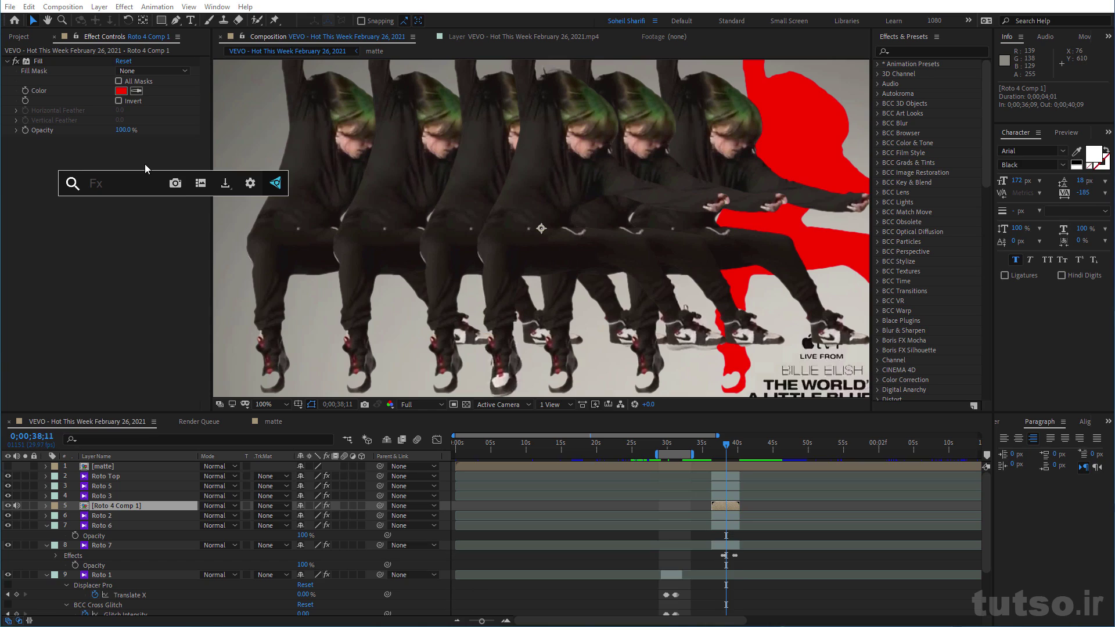
Apply Simple Choker to Roto 4 Comp 1 and set Choke Matte to -7.50, enlarging the red matte
{"action": "type", "text": "si"}
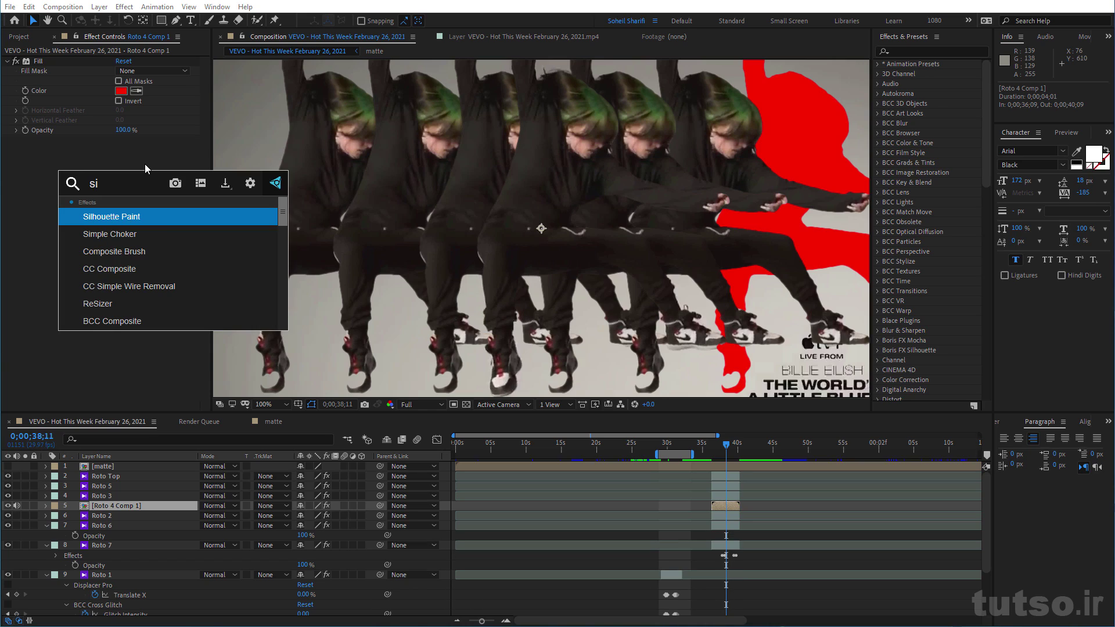
{"action": "type", "text": "mp"}
{"action": "left_click", "coordinate": [112, 216]}
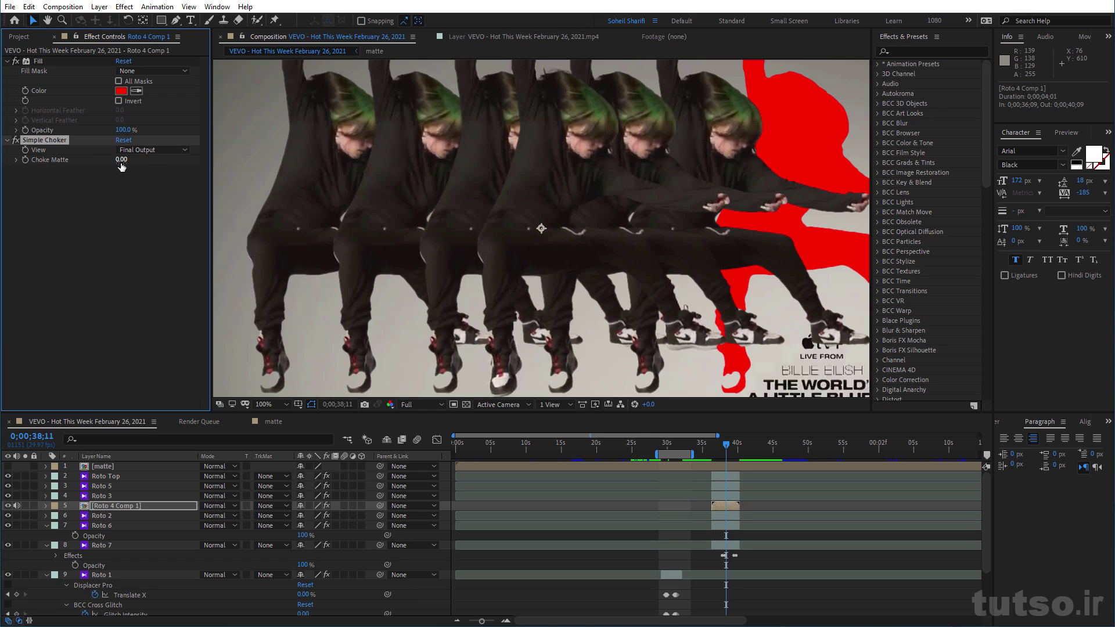
{"action": "left_click_drag", "start_coordinate": [122, 166], "coordinate": [158, 175]}
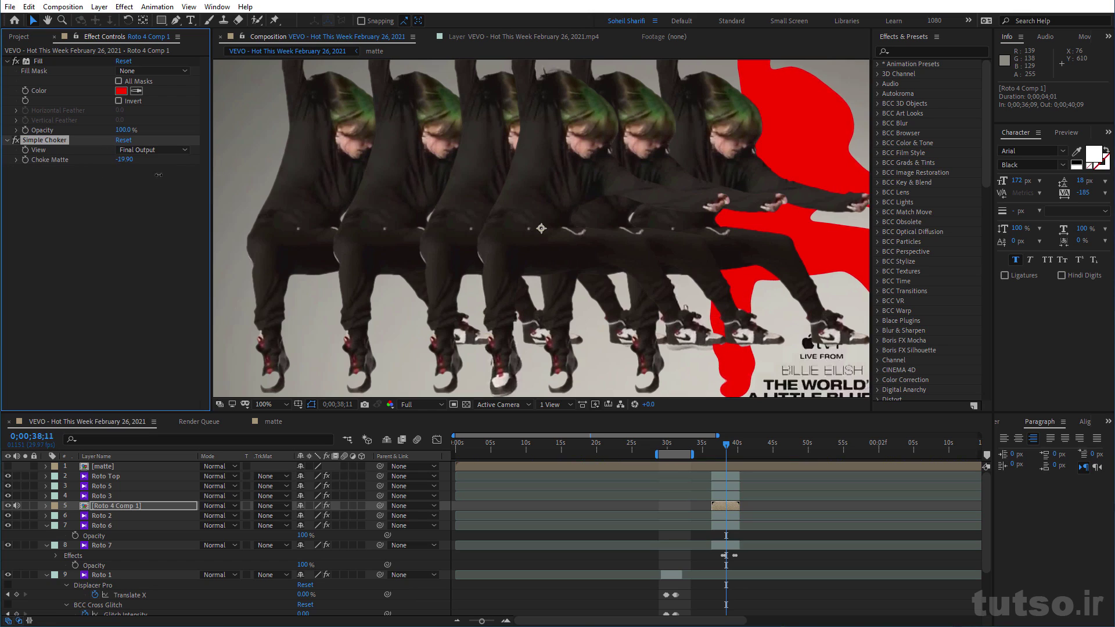
{"action": "left_click_drag", "start_coordinate": [159, 175], "coordinate": [142, 174]}
{"action": "key", "text": "ctrl+z"}
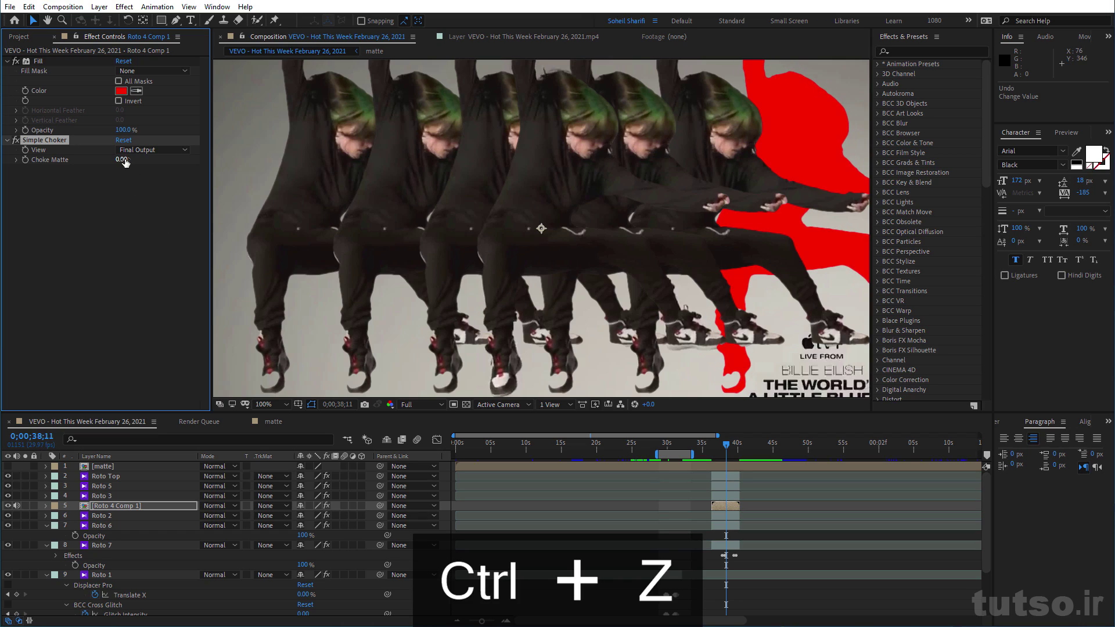
{"action": "mouse_move", "coordinate": [123, 160]}
{"action": "left_mouse_down"}
{"action": "mouse_move", "coordinate": [65, 152]}
{"action": "mouse_move", "coordinate": [80, 157]}
{"action": "left_mouse_up"}
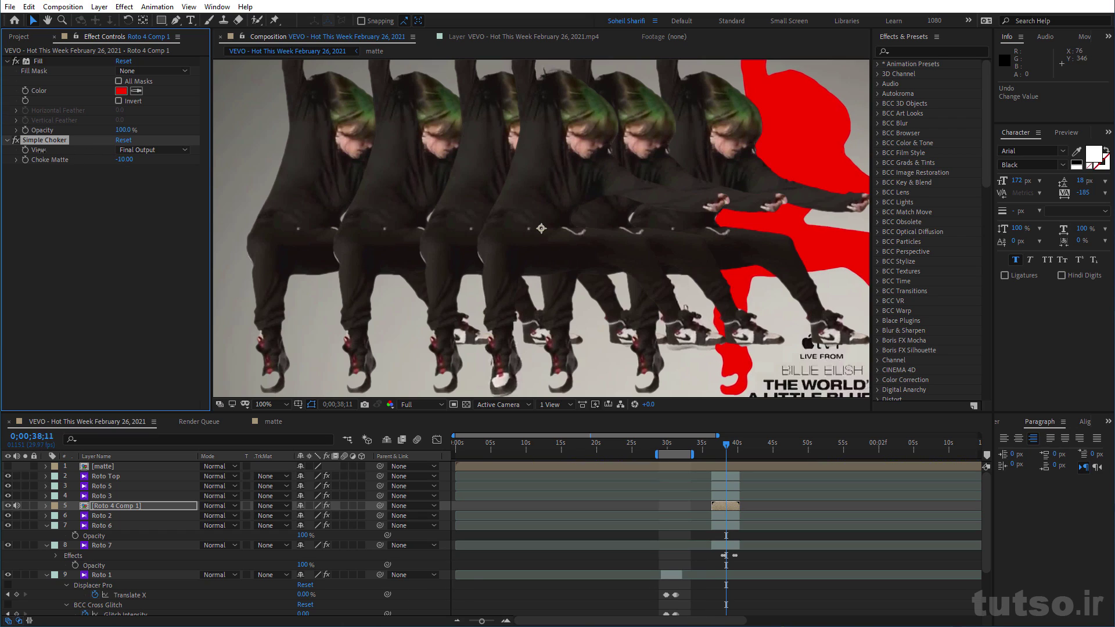
{"action": "left_click", "coordinate": [83, 200]}
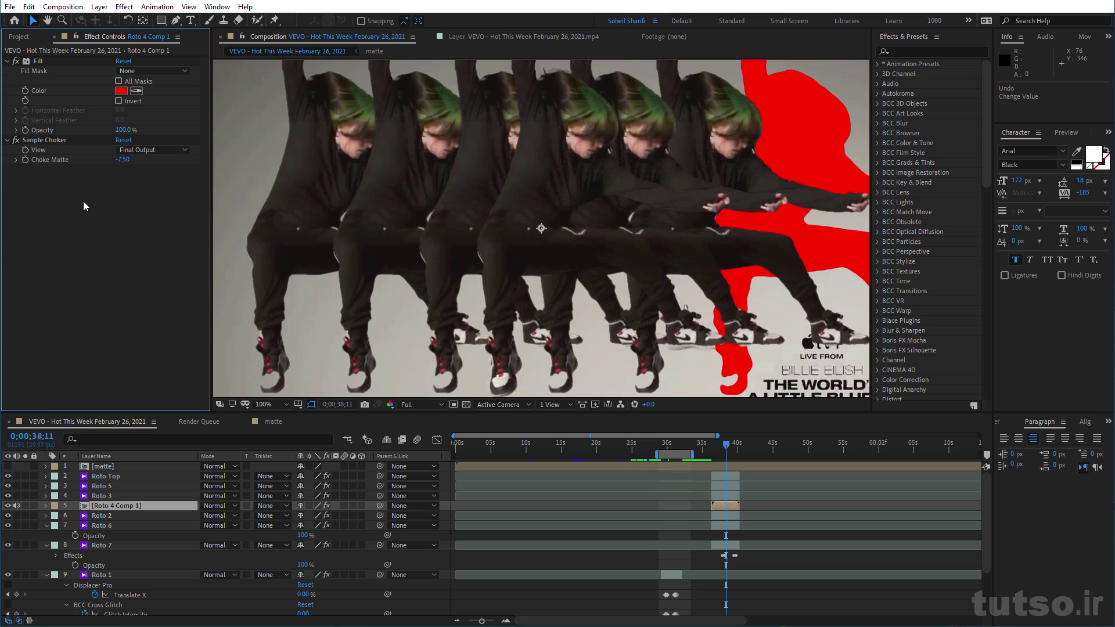
{"action": "key", "text": "ctrl+space"}
{"action": "type", "text": "cc"}
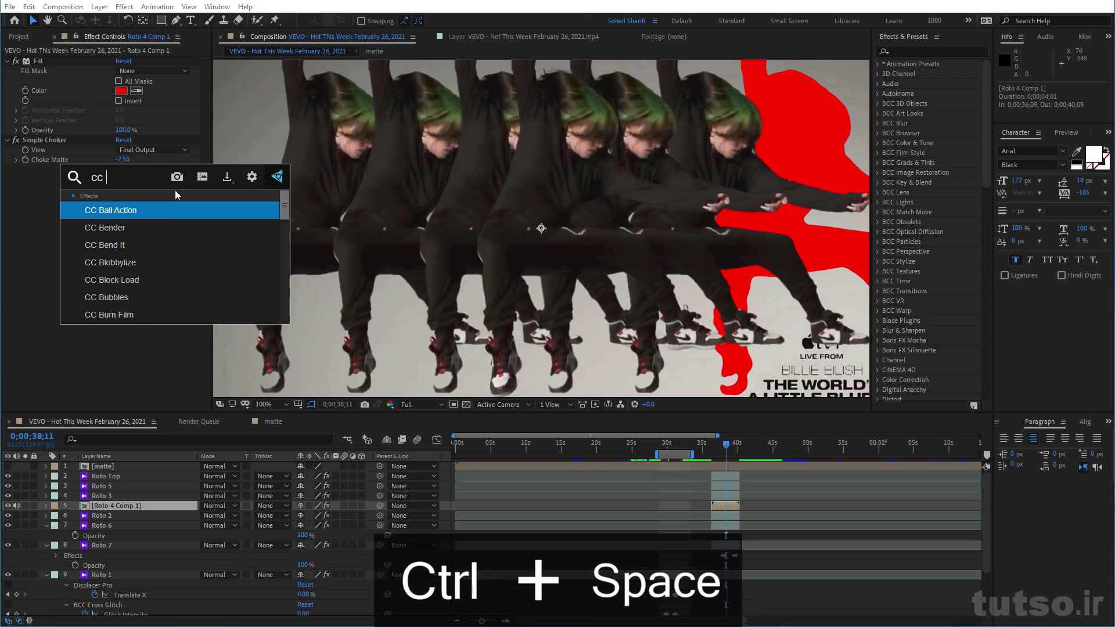
{"action": "type", "text": " c"}
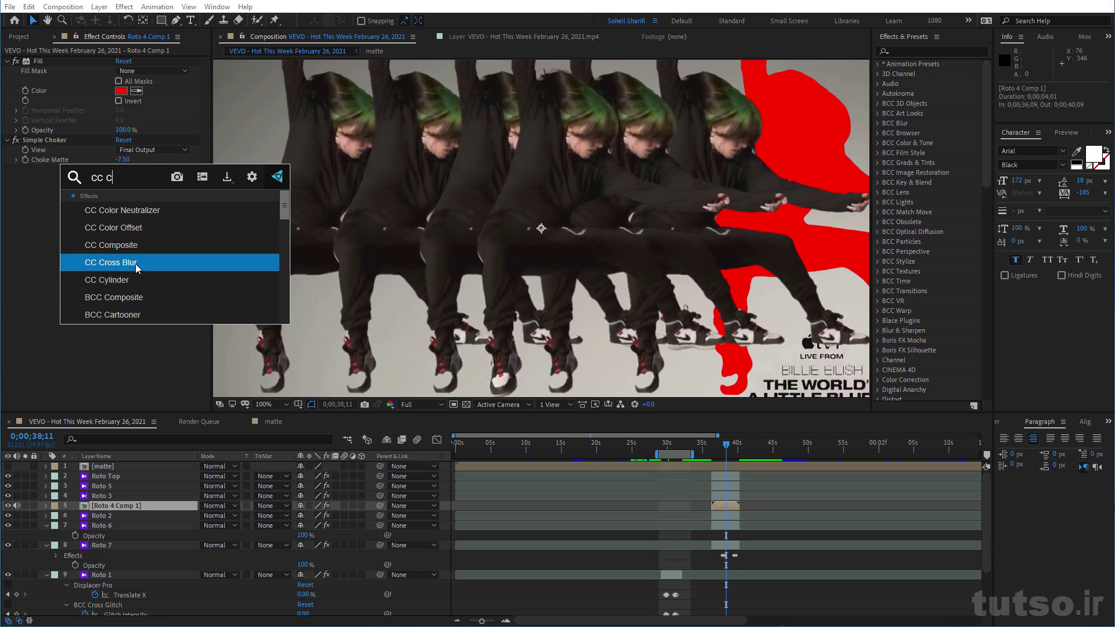
{"action": "type", "text": "o"}
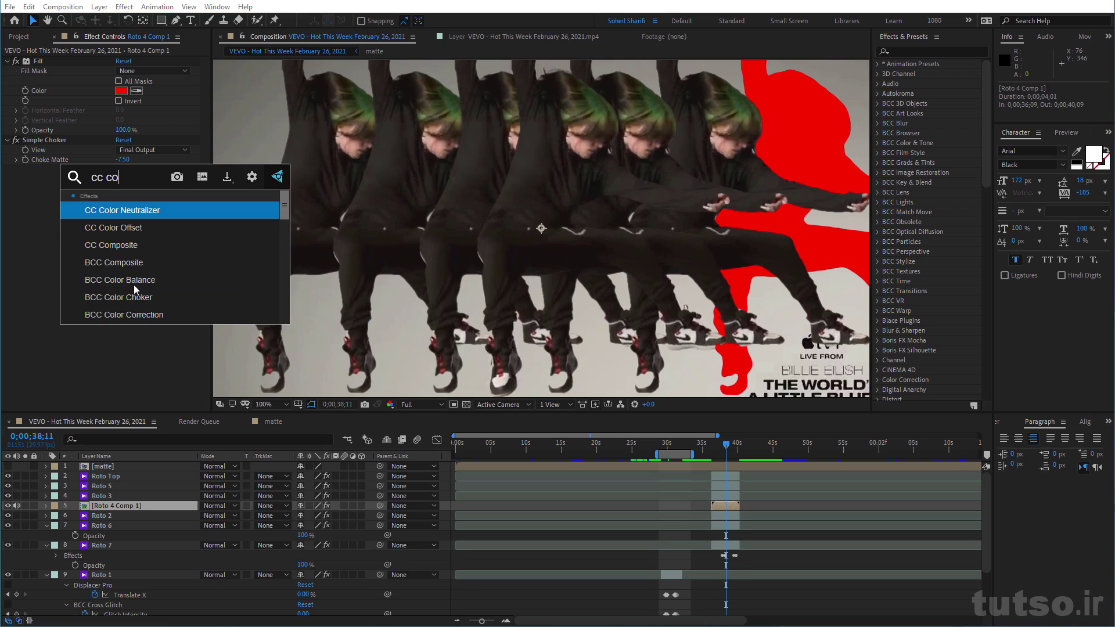
Apply CC Composite to Roto 4 Comp 1 with Composite Original set to In front
{"action": "left_click", "coordinate": [132, 246]}
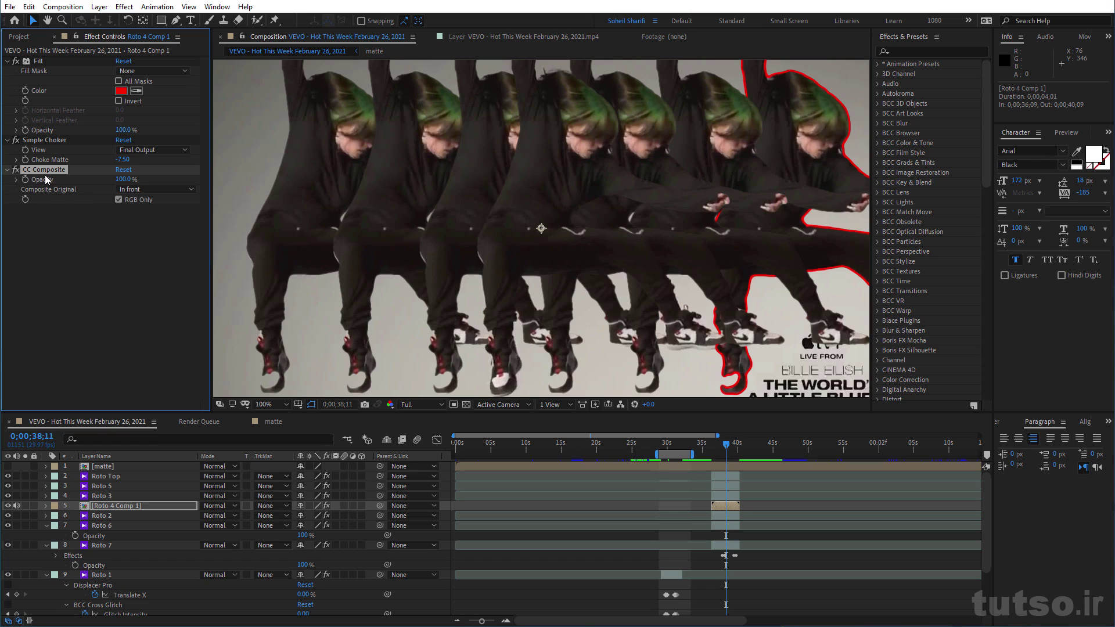
{"action": "left_click", "coordinate": [168, 190]}
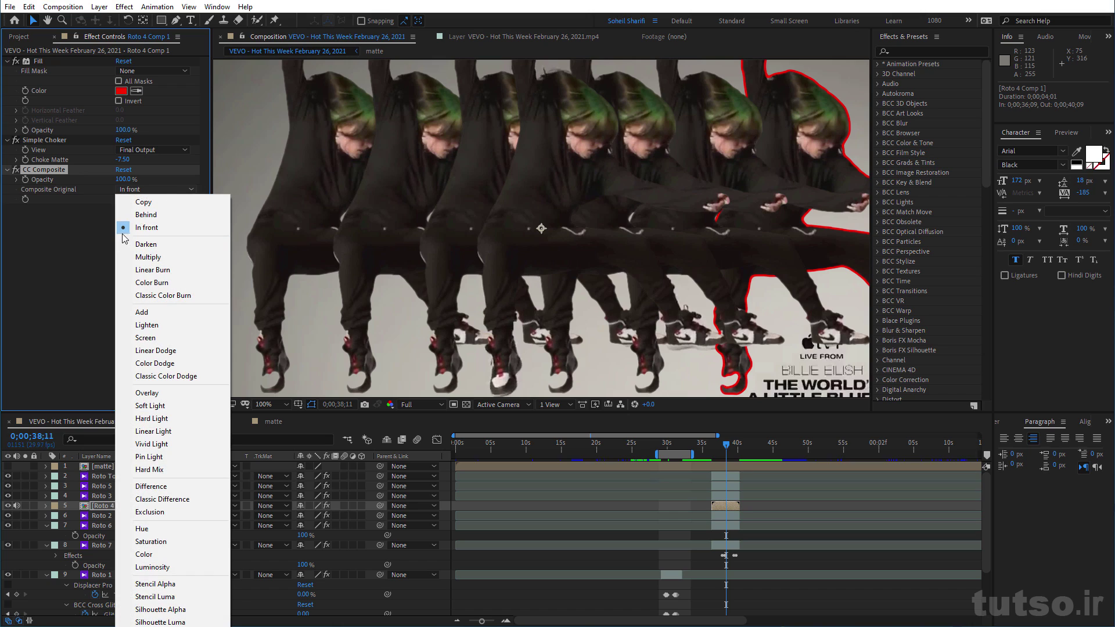
{"action": "left_click", "coordinate": [148, 215]}
{"action": "left_click", "coordinate": [154, 189]}
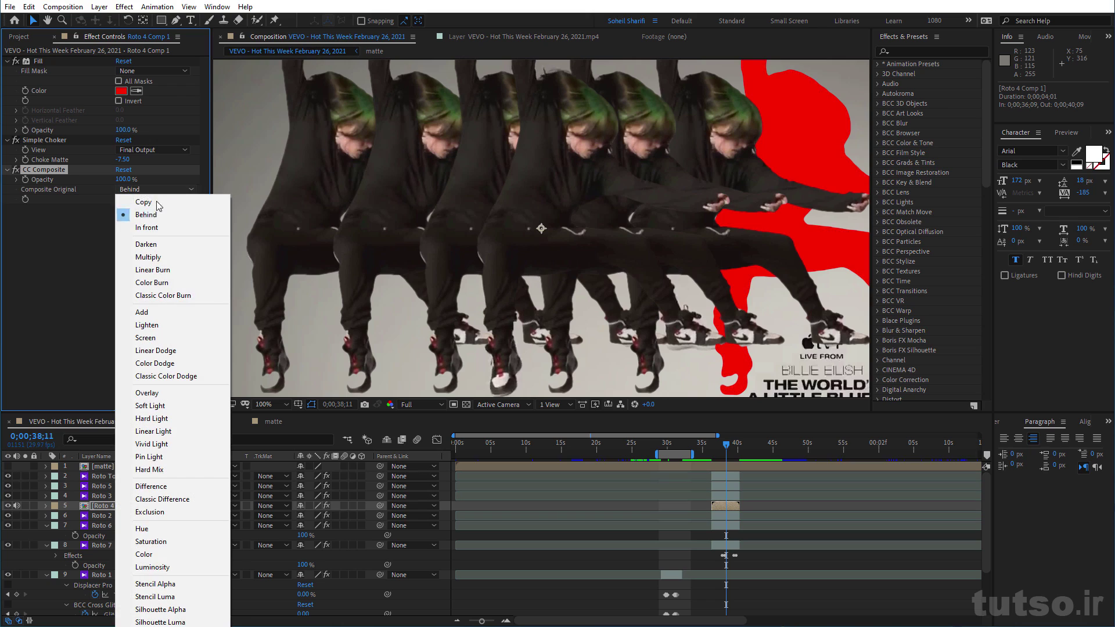
{"action": "left_click", "coordinate": [155, 228]}
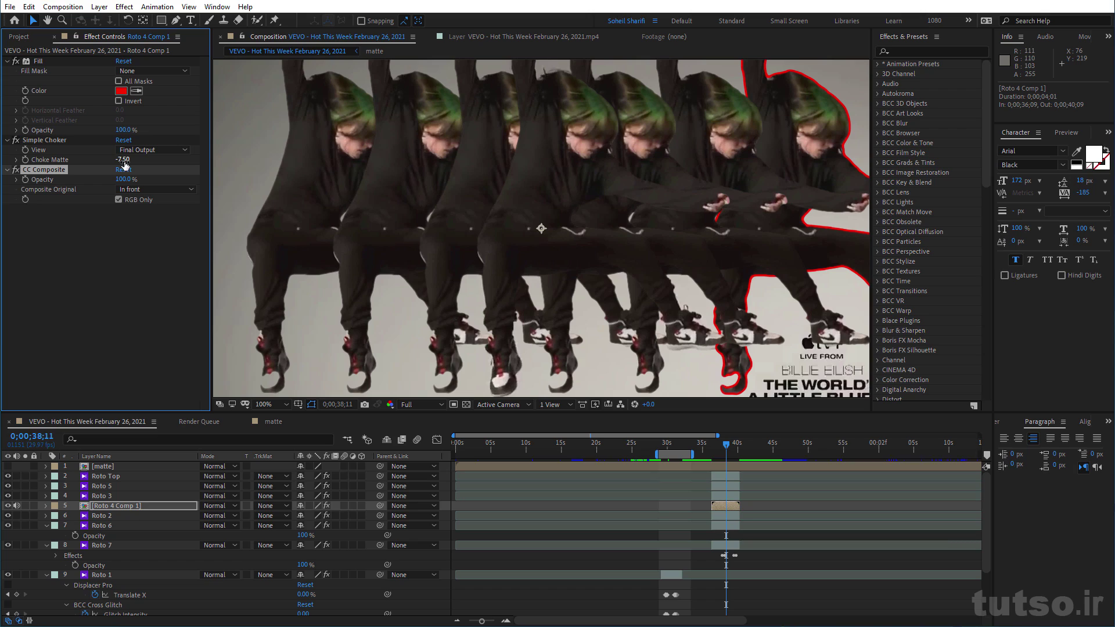
Set Simple Choker's Choke Matte to -6.90 for a thin red outline around the figures
{"action": "mouse_move", "coordinate": [123, 164]}
{"action": "left_mouse_down"}
{"action": "mouse_move", "coordinate": [533, 195]}
{"action": "mouse_move", "coordinate": [194, 193]}
{"action": "left_mouse_up"}
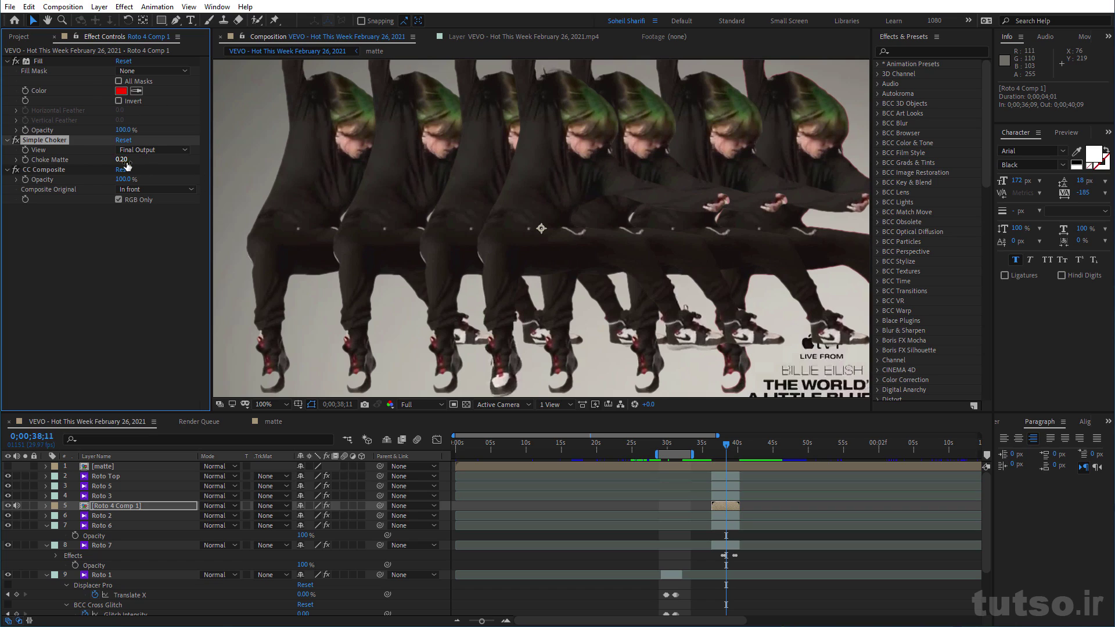
{"action": "left_click_drag", "start_coordinate": [122, 160], "coordinate": [96, 164]}
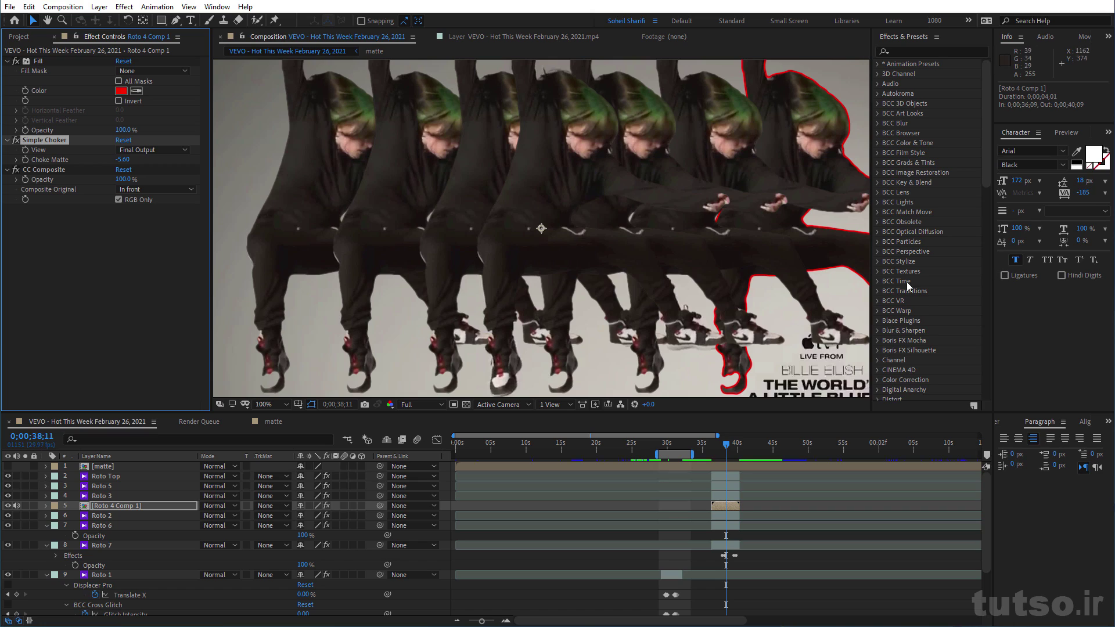
{"action": "key", "text": "ctrl+z"}
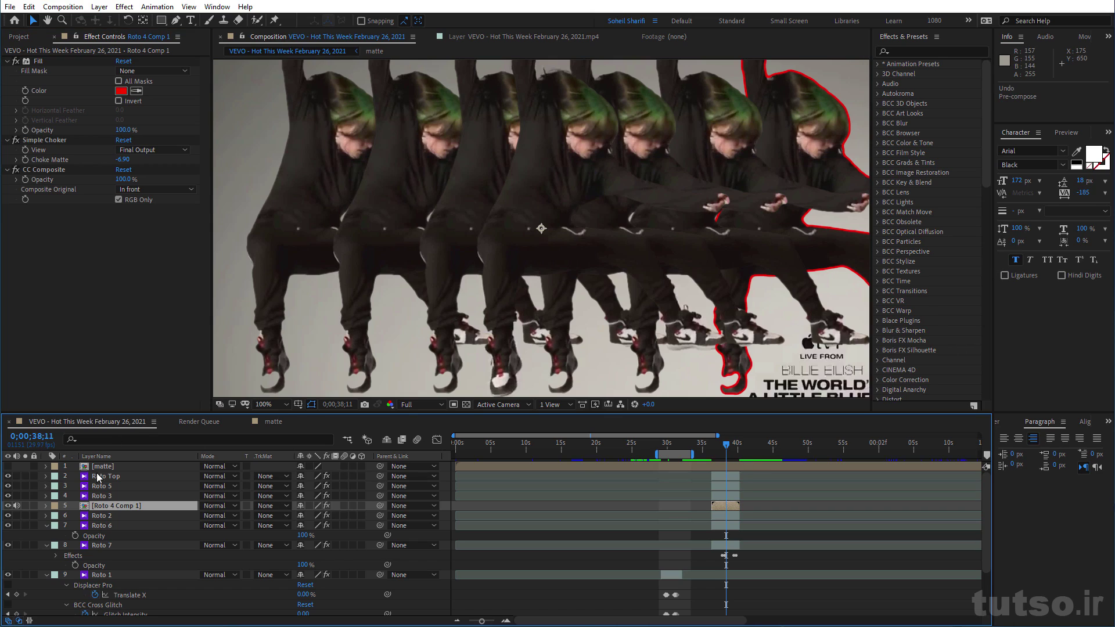
Hide Roto 4 Comp 1 and move the playhead back to the jump frame at 0;00;31;06
{"action": "left_click", "coordinate": [11, 506]}
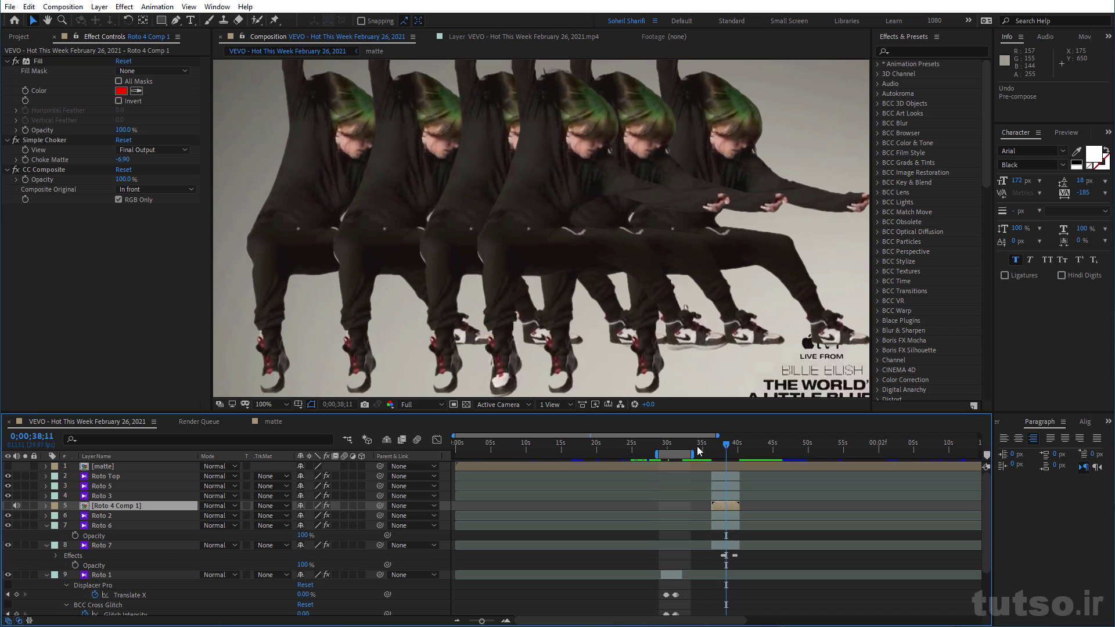
{"action": "key", "text": "minus"}
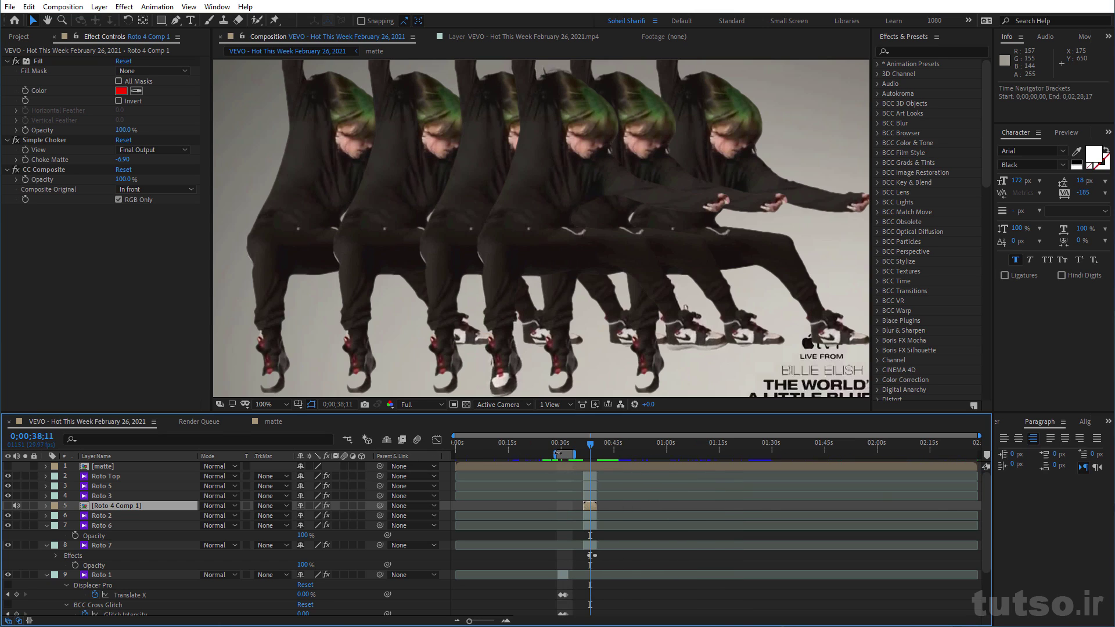
{"action": "left_click_drag", "start_coordinate": [557, 453], "coordinate": [567, 454]}
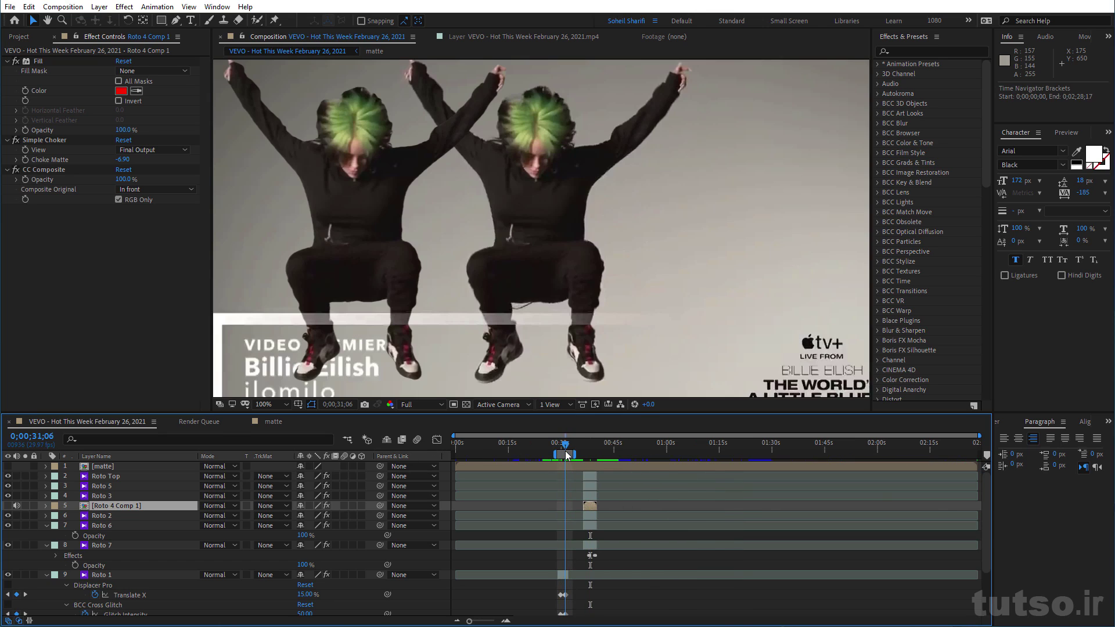
Check Roto 1's Displacement Map layer list unchanged, then select the matte precomp layer
{"action": "scroll", "coordinate": [569, 522], "scroll_direction": "down", "scroll_amount": 3}
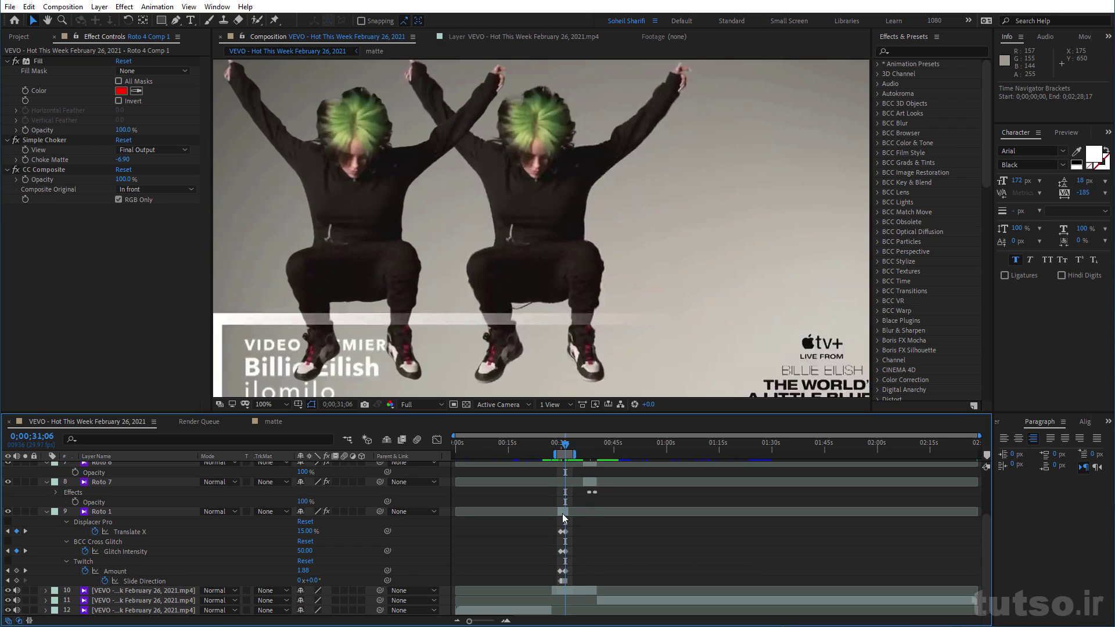
{"action": "left_click", "coordinate": [563, 514]}
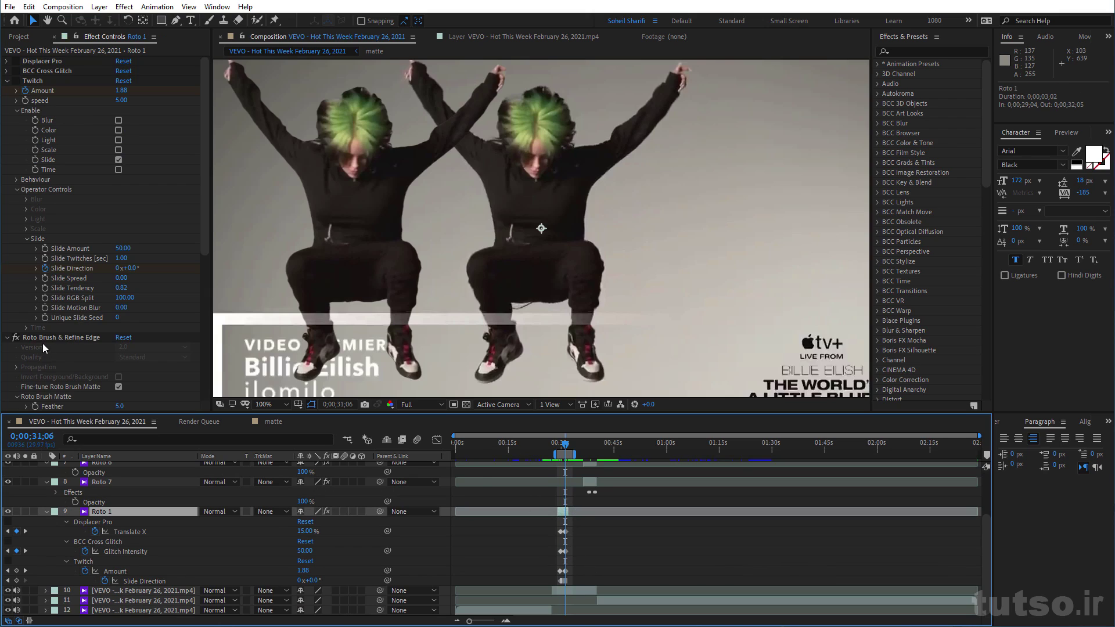
{"action": "scroll", "coordinate": [44, 346], "scroll_direction": "down", "scroll_amount": 3}
{"action": "scroll", "coordinate": [46, 363], "scroll_direction": "down", "scroll_amount": 3}
{"action": "scroll", "coordinate": [46, 372], "scroll_direction": "down", "scroll_amount": 3}
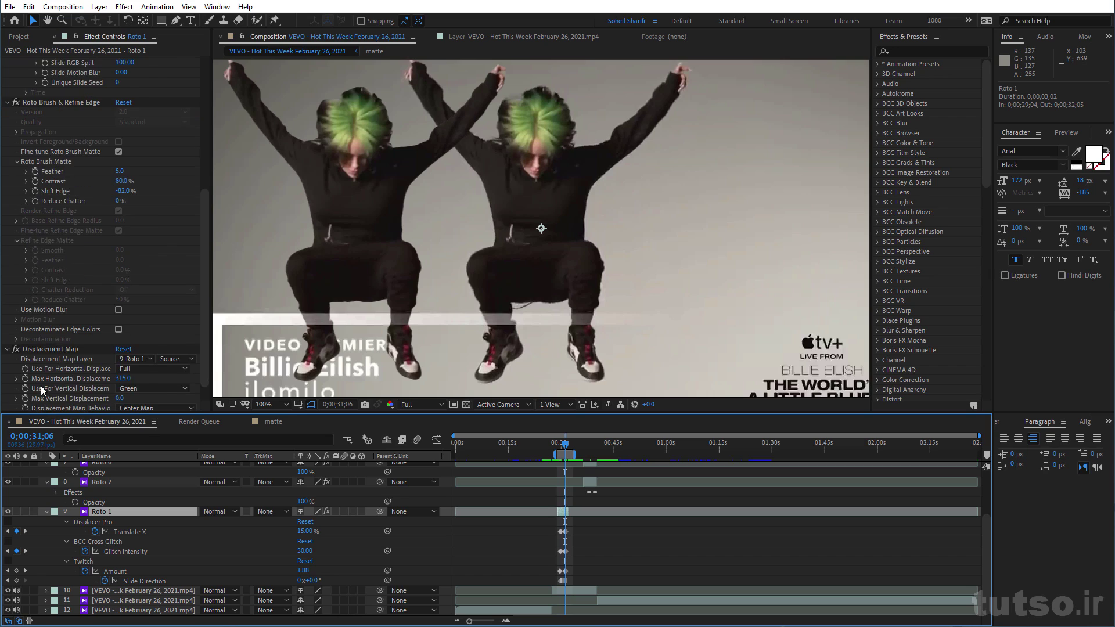
{"action": "scroll", "coordinate": [42, 386], "scroll_direction": "down", "scroll_amount": 1}
{"action": "left_click", "coordinate": [126, 336]}
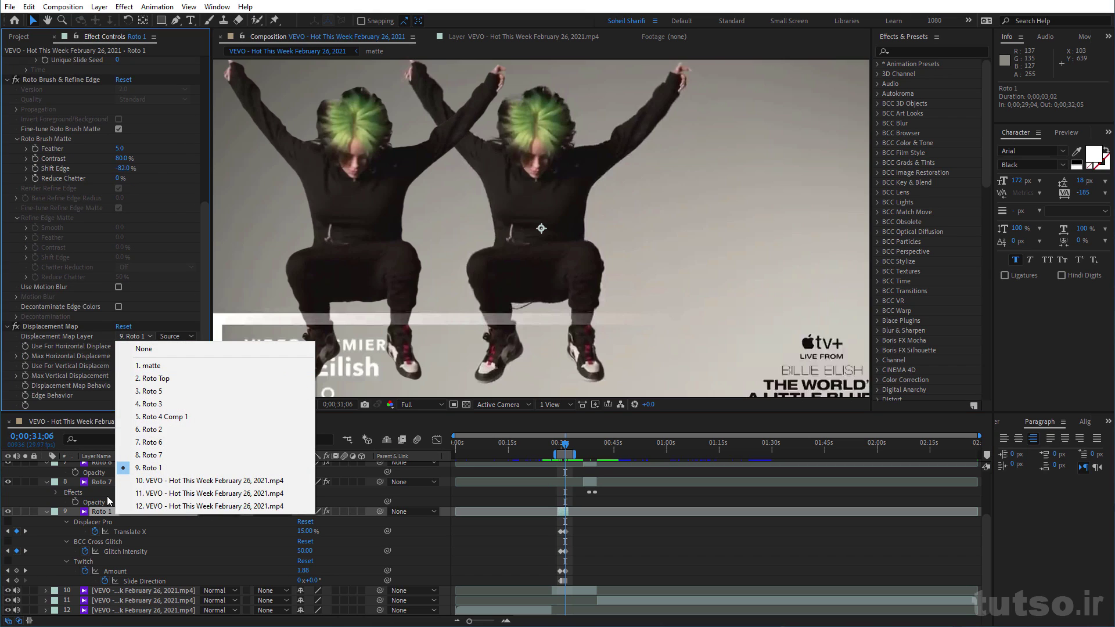
{"action": "left_click", "coordinate": [111, 503]}
{"action": "left_click", "coordinate": [104, 466]}
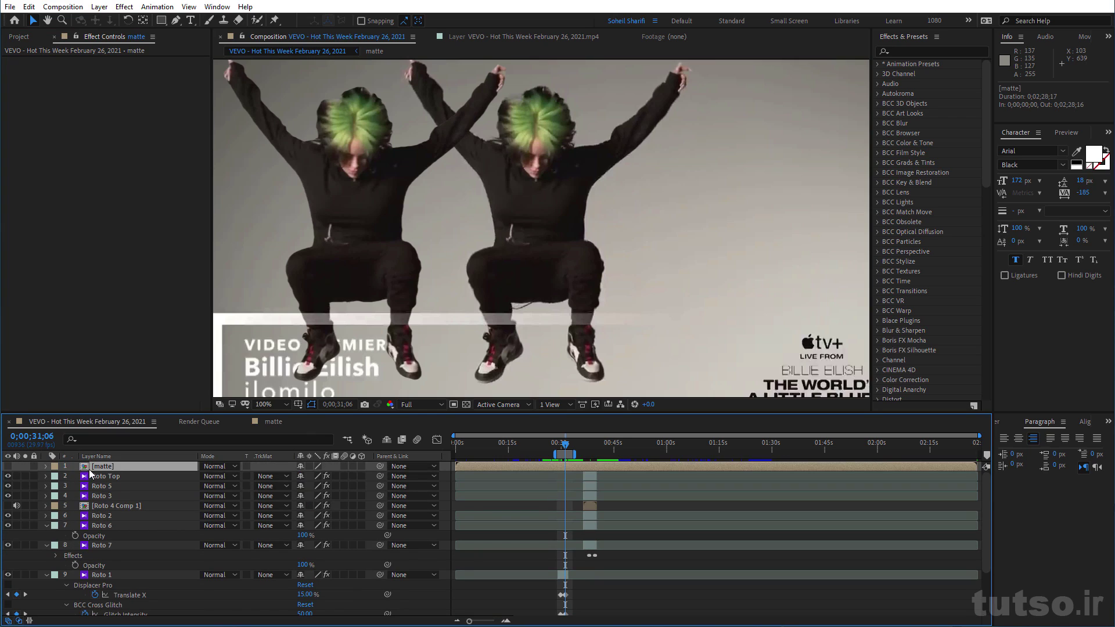
{"action": "double_click", "coordinate": [99, 466]}
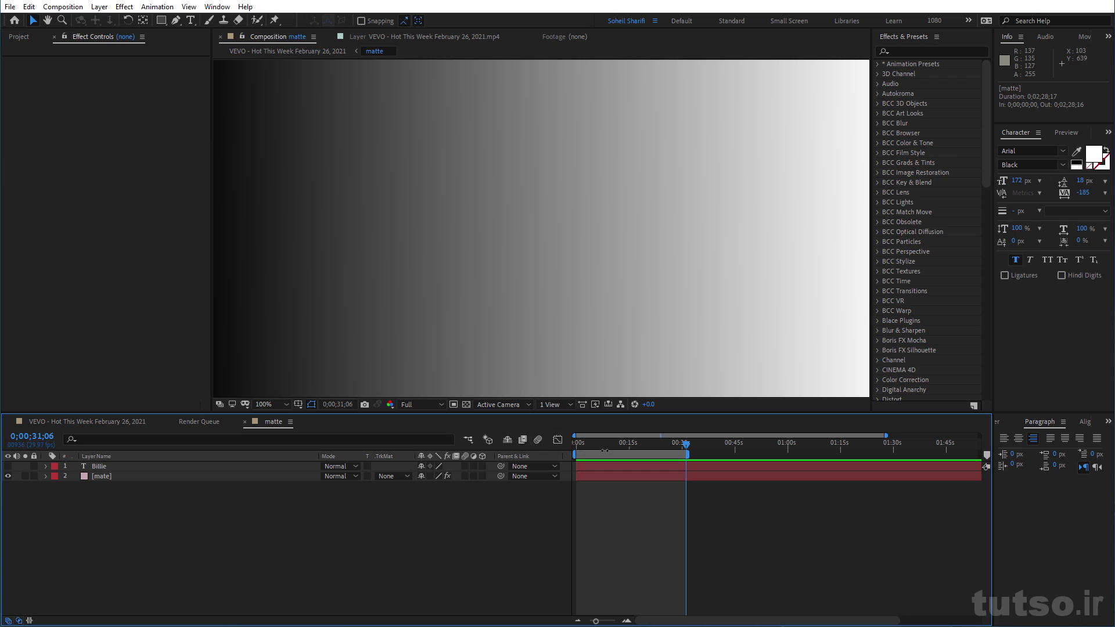
{"action": "left_click", "coordinate": [599, 447]}
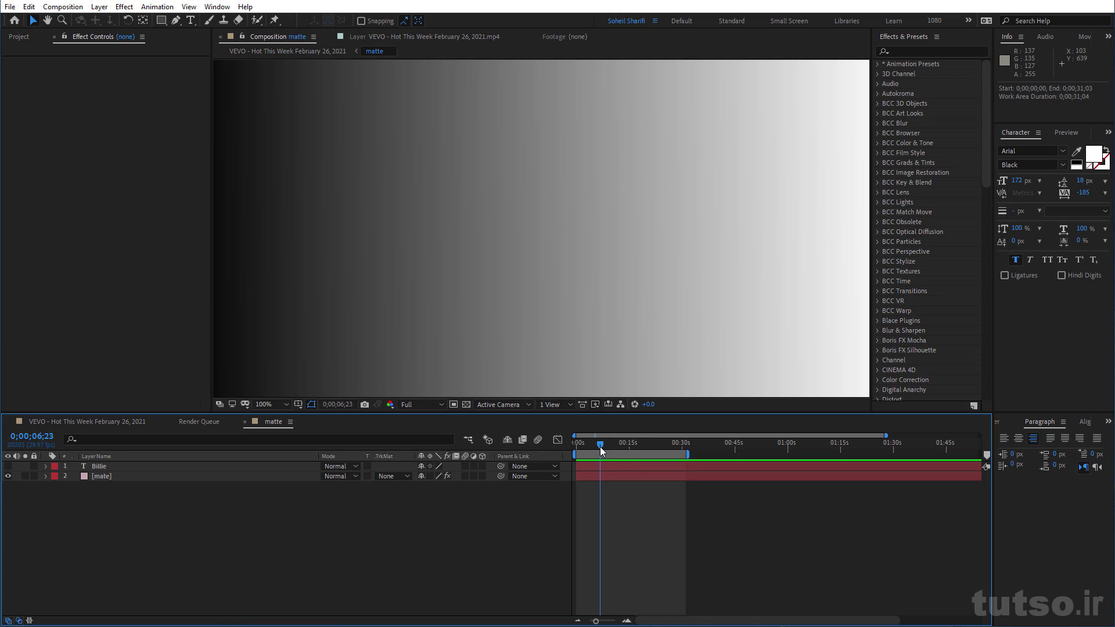
{"action": "left_click", "coordinate": [96, 476]}
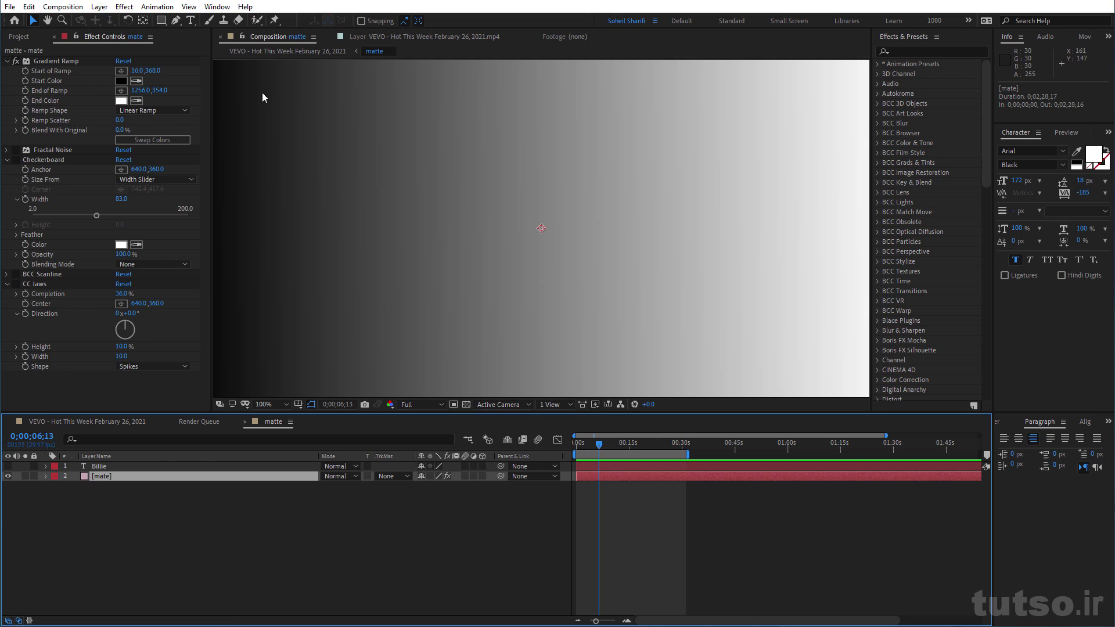
{"action": "key", "text": "Tab"}
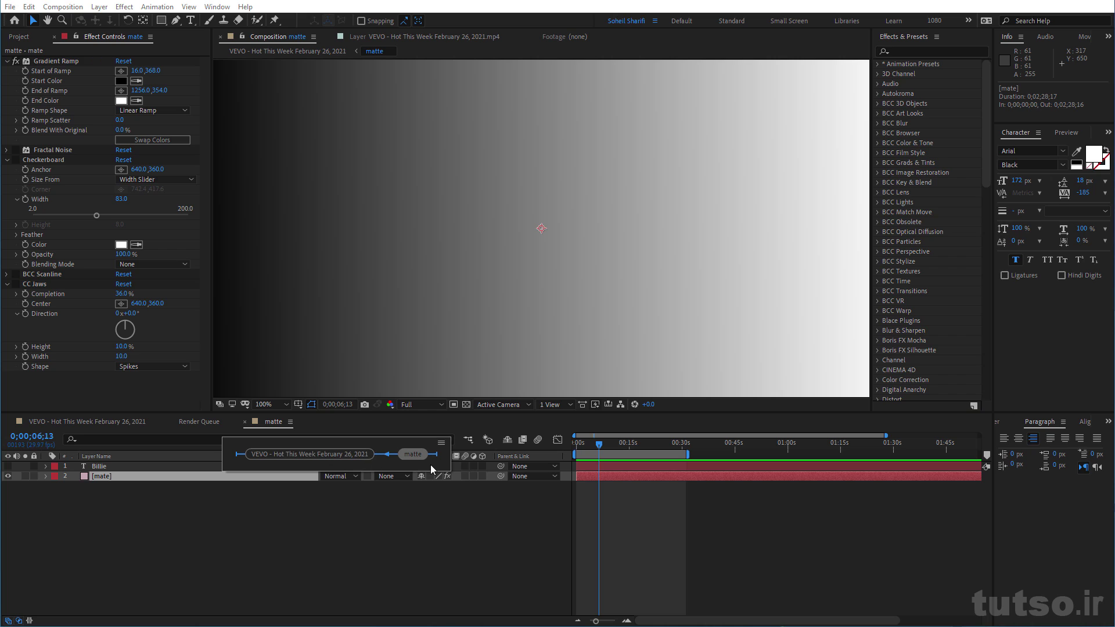
{"action": "left_click", "coordinate": [336, 456]}
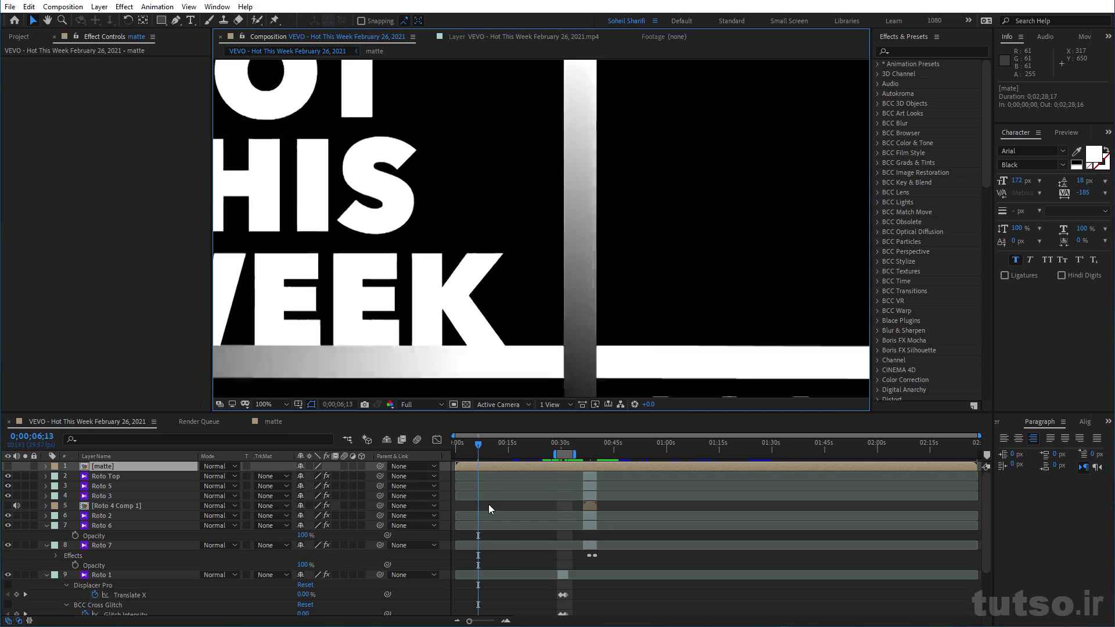
{"action": "key", "text": "F2"}
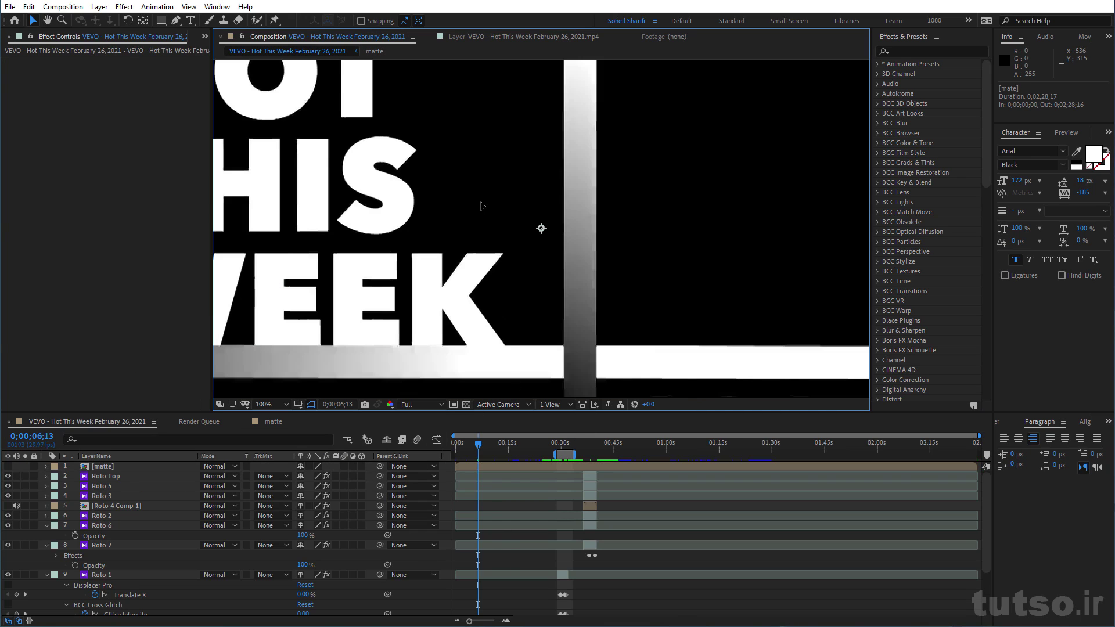
{"action": "key", "text": "alt+slash"}
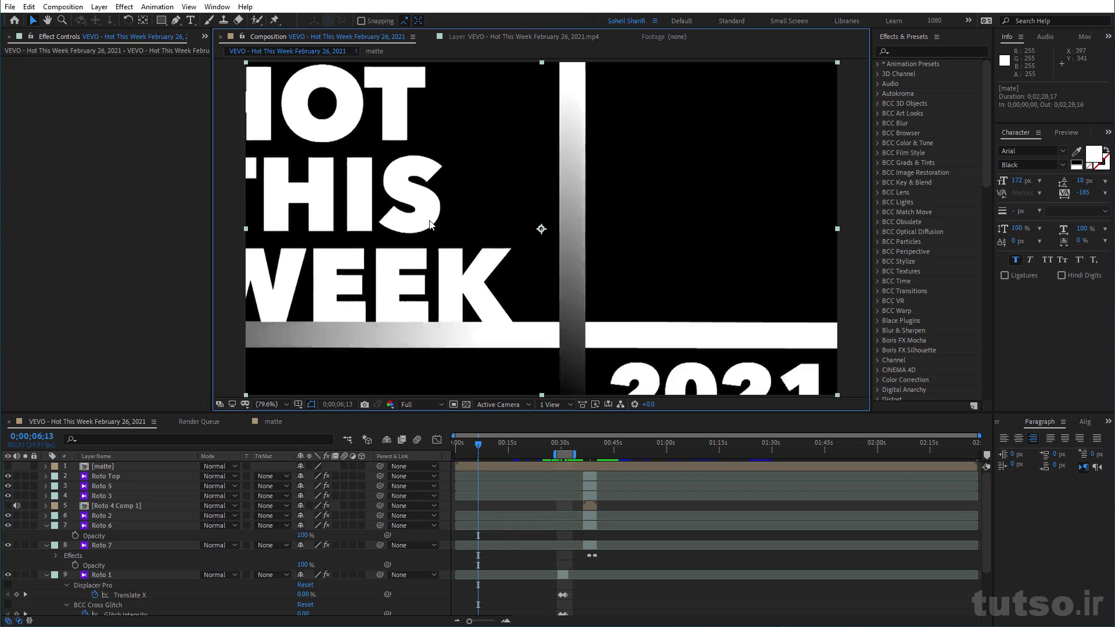
{"action": "scroll", "coordinate": [573, 495], "scroll_direction": "down", "scroll_amount": 3}
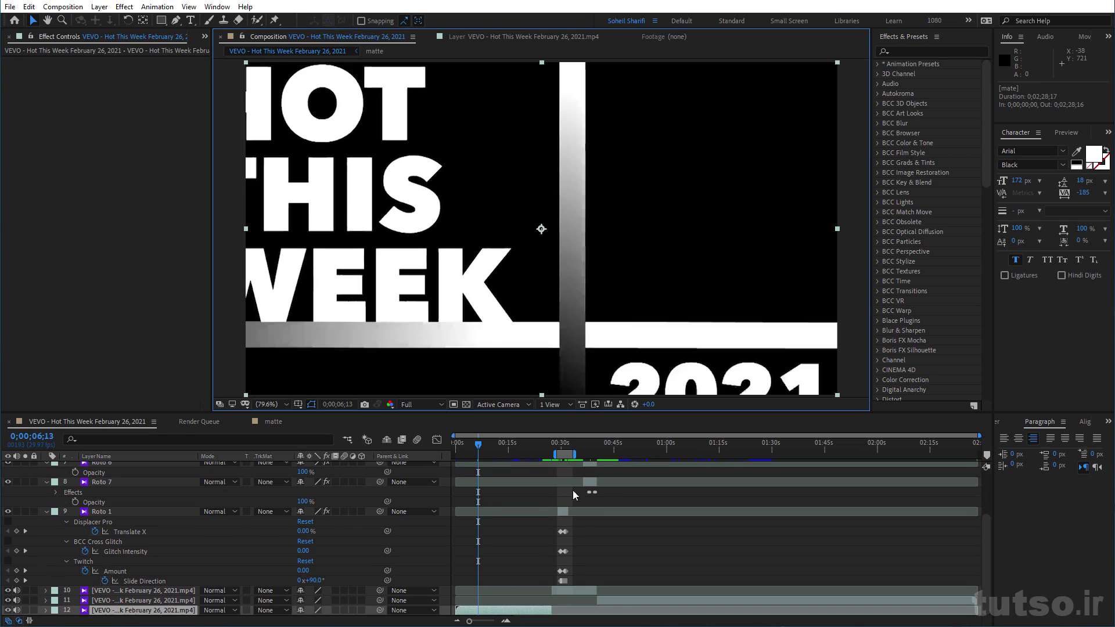
{"action": "left_click", "coordinate": [564, 451]}
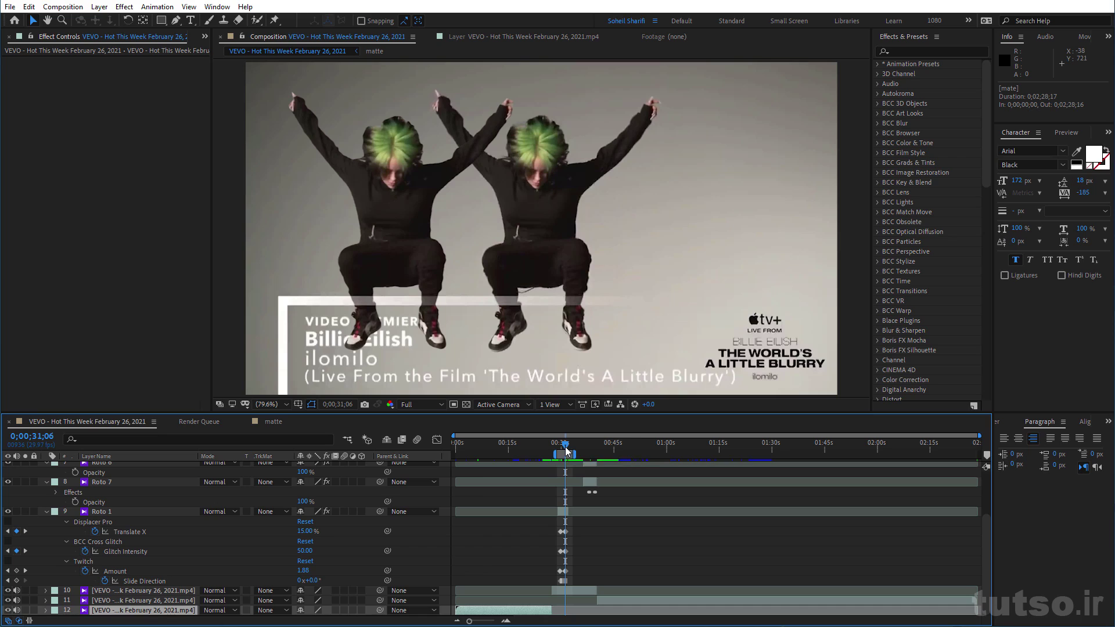
{"action": "left_click", "coordinate": [103, 503]}
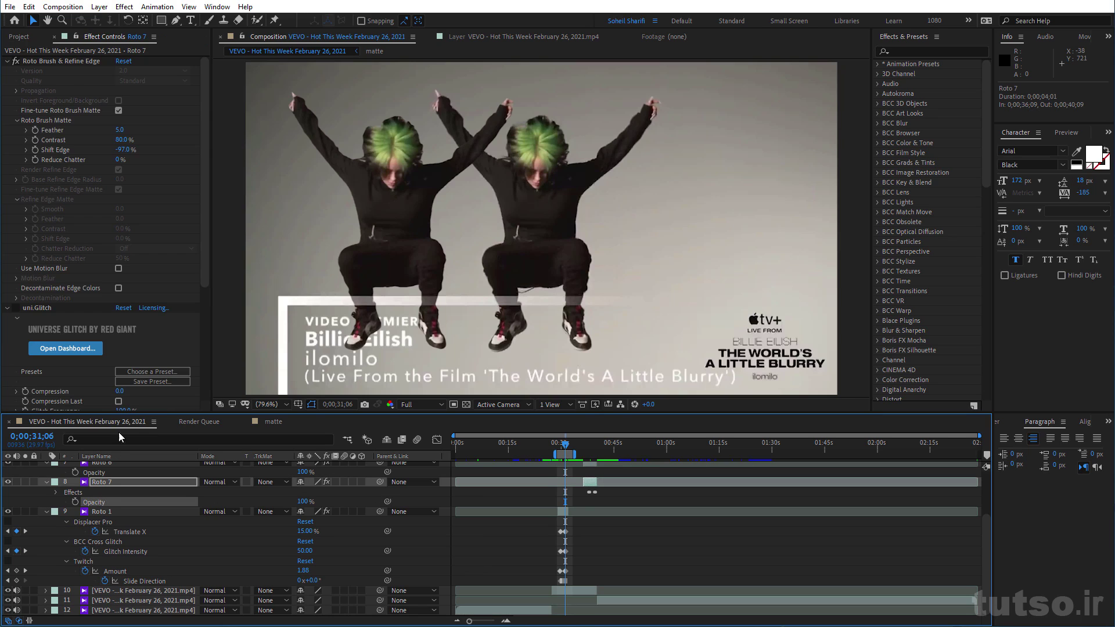
Set Roto 1's Displacement Map Layer to 1. matte and horizontal displacement to the Red channel
{"action": "scroll", "coordinate": [114, 356], "scroll_direction": "down", "scroll_amount": 3}
{"action": "left_click", "coordinate": [96, 512]}
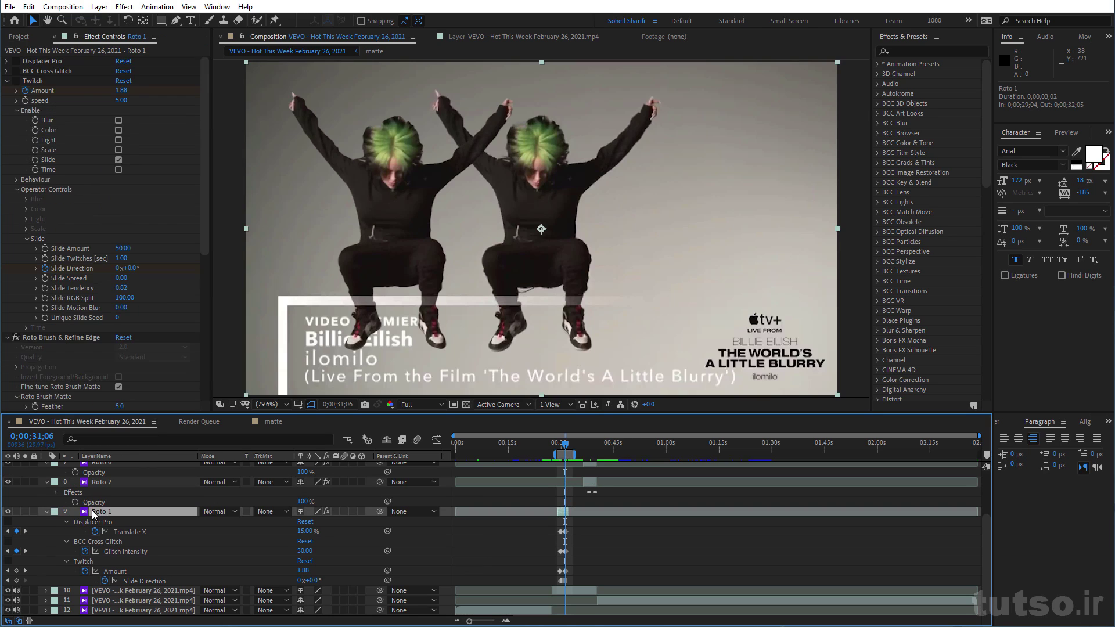
{"action": "scroll", "coordinate": [109, 351], "scroll_direction": "up", "scroll_amount": 5}
{"action": "scroll", "coordinate": [109, 350], "scroll_direction": "down", "scroll_amount": 3}
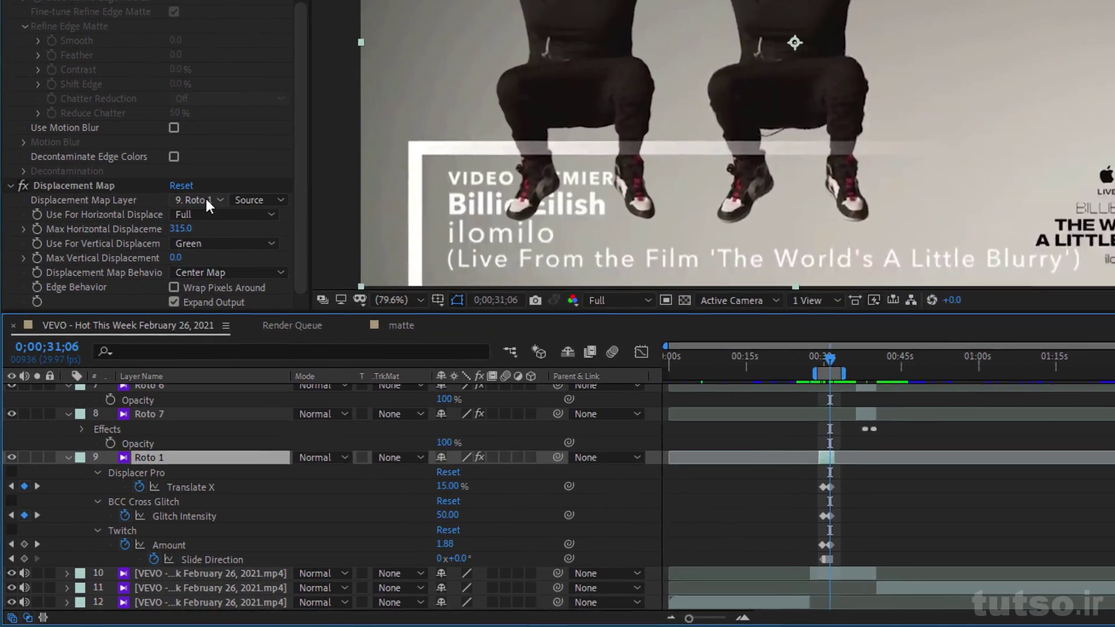
{"action": "left_click", "coordinate": [134, 336]}
{"action": "left_click", "coordinate": [231, 227]}
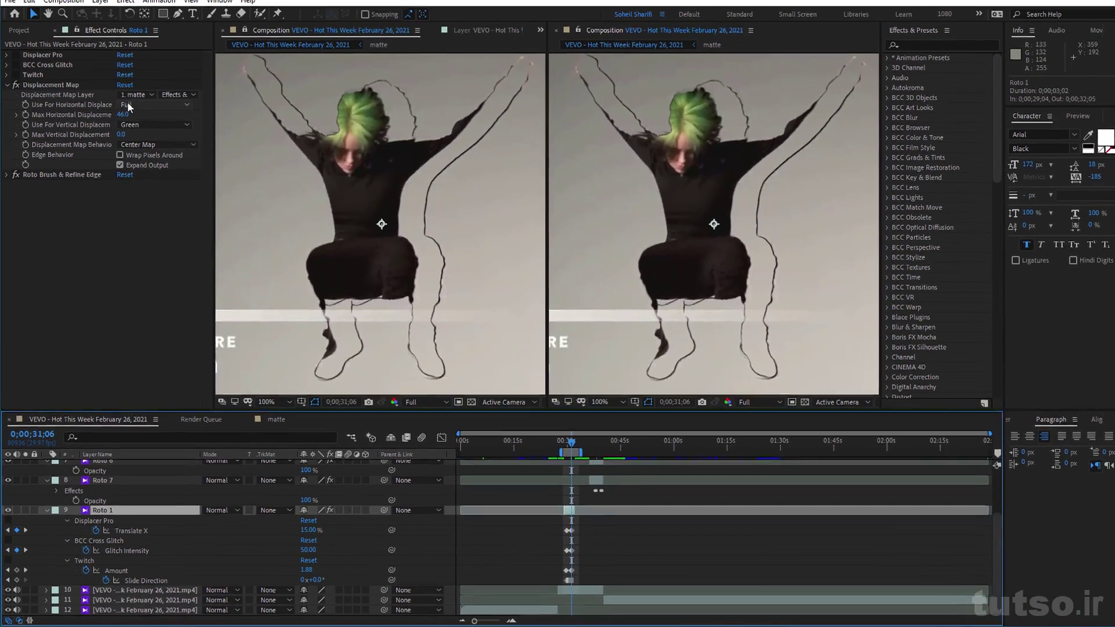
{"action": "left_click", "coordinate": [139, 111]}
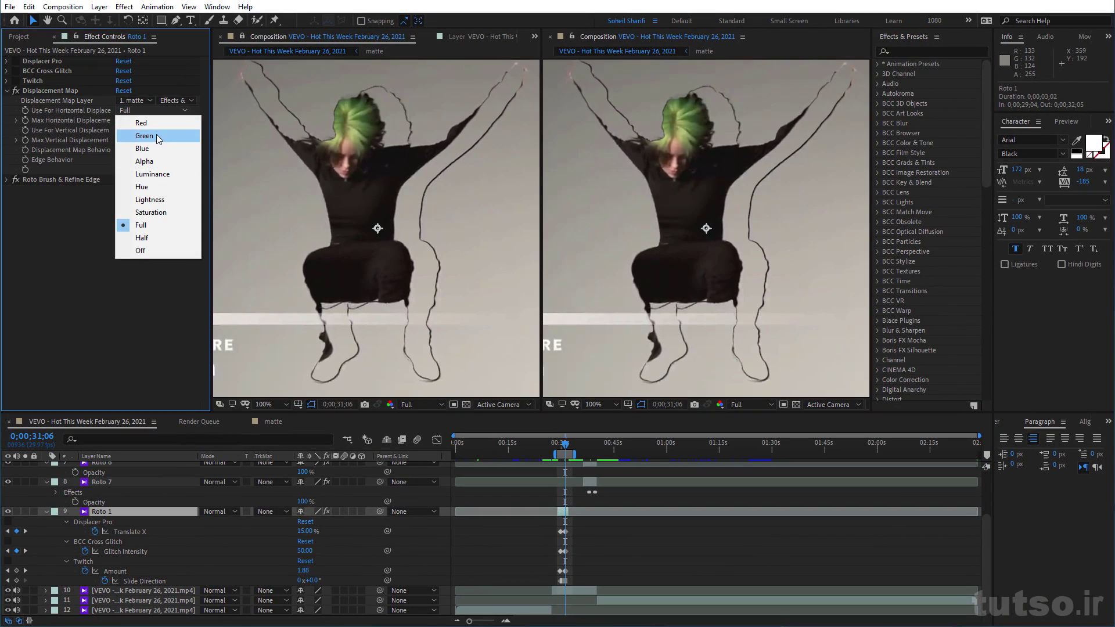
{"action": "left_click", "coordinate": [160, 123]}
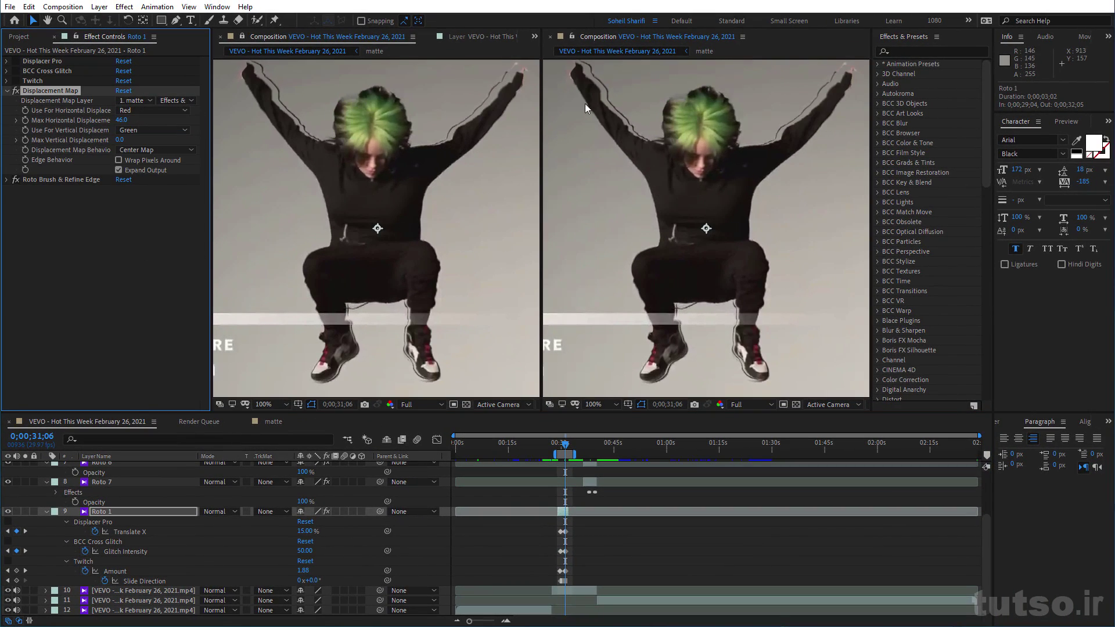
{"action": "mouse_move", "coordinate": [119, 124]}
{"action": "left_mouse_down"}
{"action": "mouse_move", "coordinate": [144, 140]}
{"action": "mouse_move", "coordinate": [211, 145]}
{"action": "left_mouse_up"}
{"action": "key", "text": "ctrl+z"}
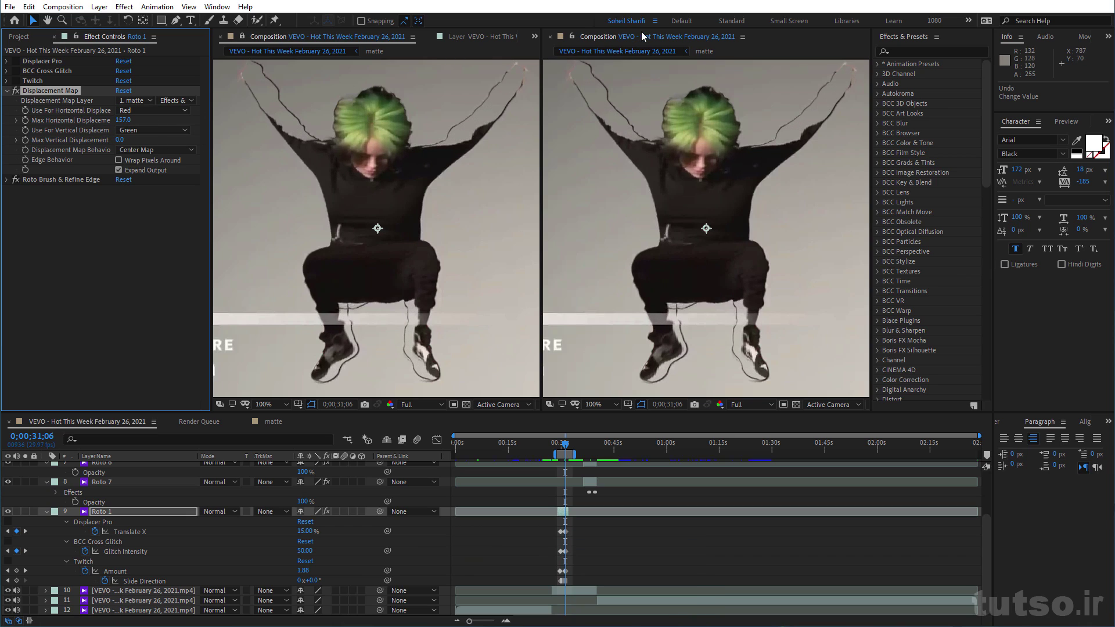
{"action": "scroll", "coordinate": [116, 493], "scroll_direction": "up", "scroll_amount": 5}
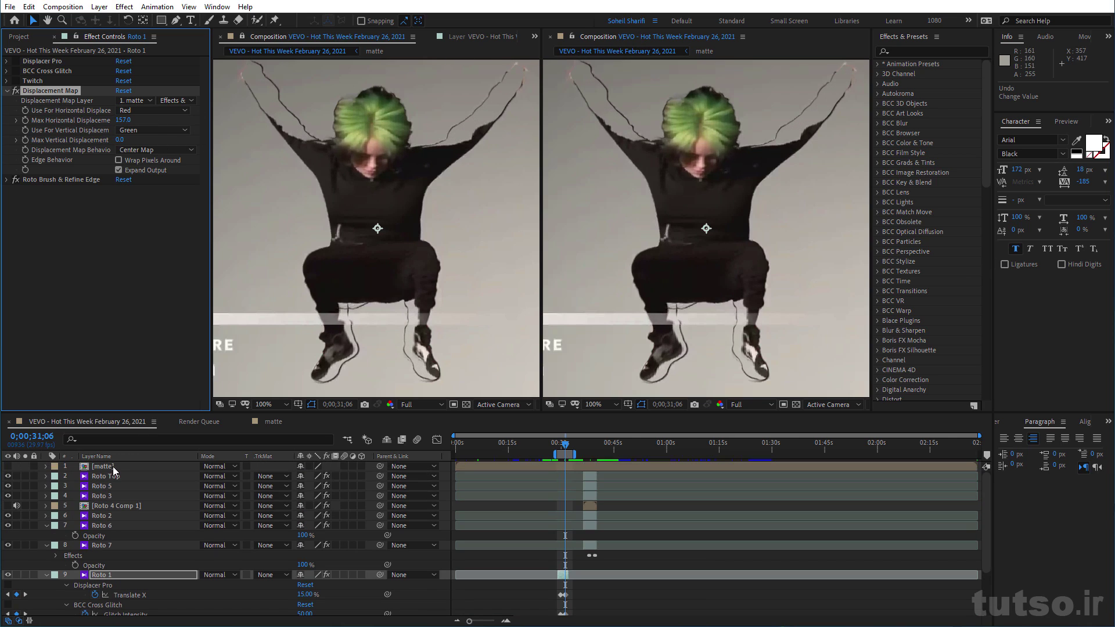
In the matte comp, swap Gradient Ramp for Checkerboard, then return to the main VEVO composition
{"action": "double_click", "coordinate": [112, 467]}
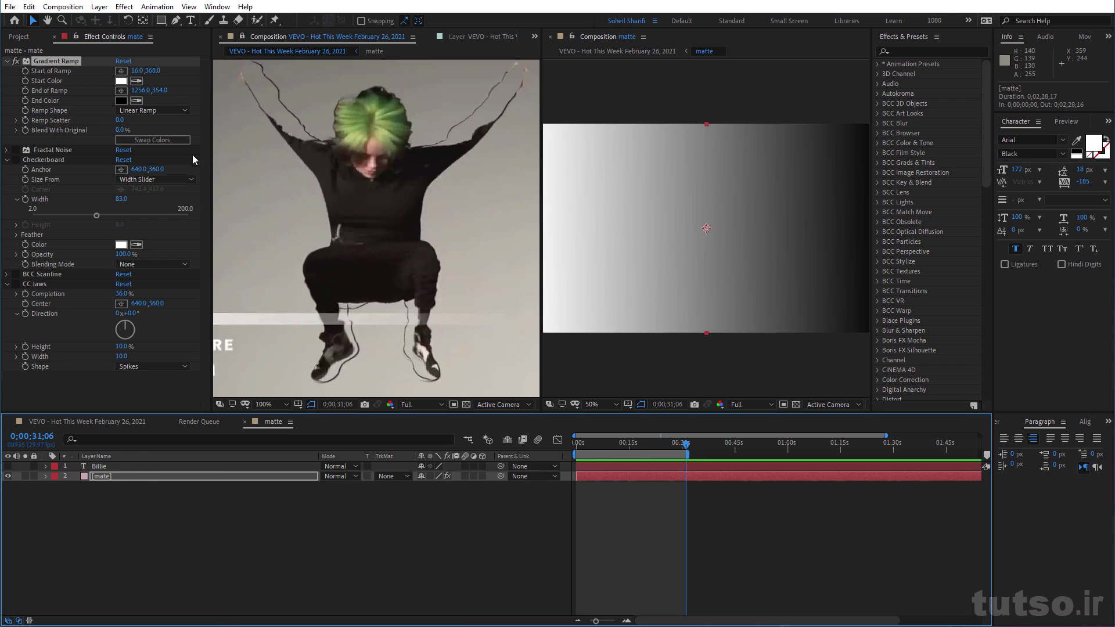
{"action": "left_click", "coordinate": [150, 141]}
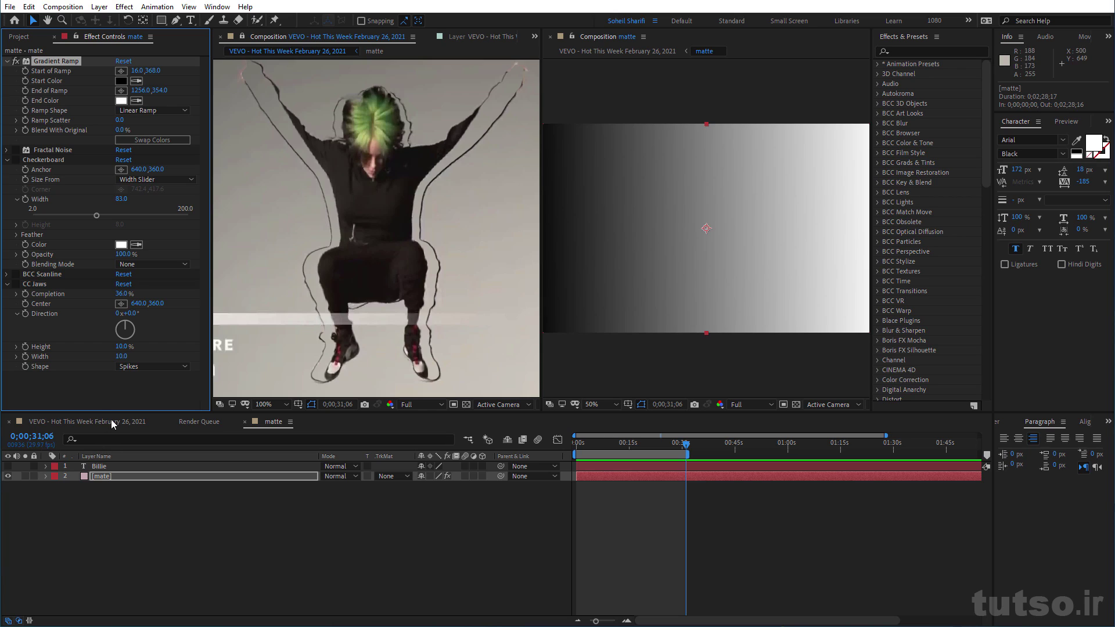
{"action": "left_click", "coordinate": [15, 61]}
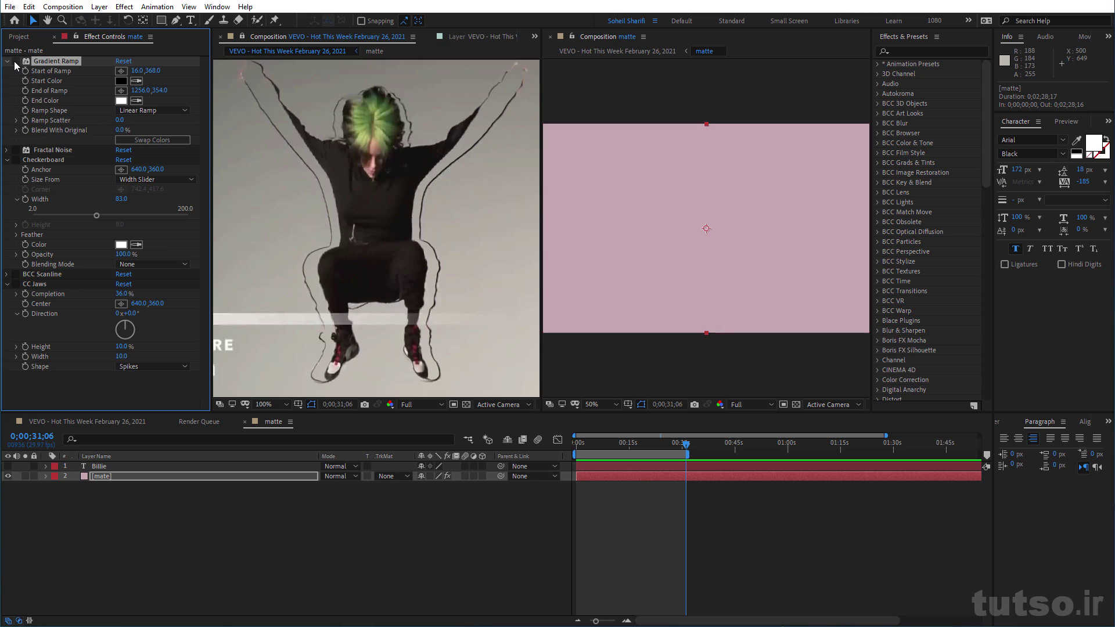
{"action": "left_click", "coordinate": [15, 160]}
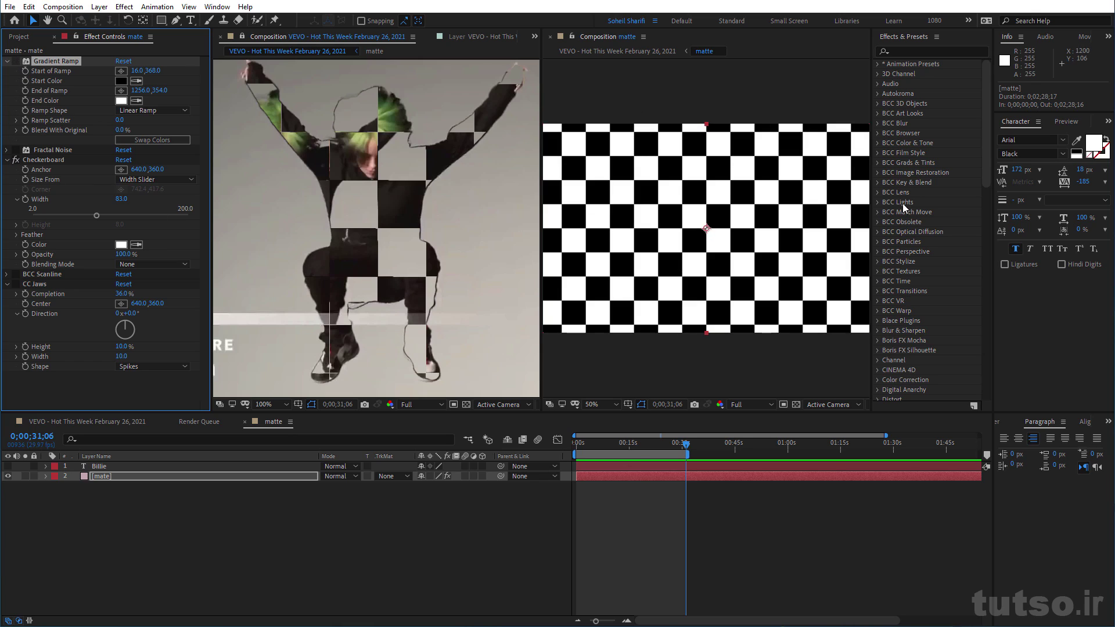
{"action": "left_click", "coordinate": [108, 422]}
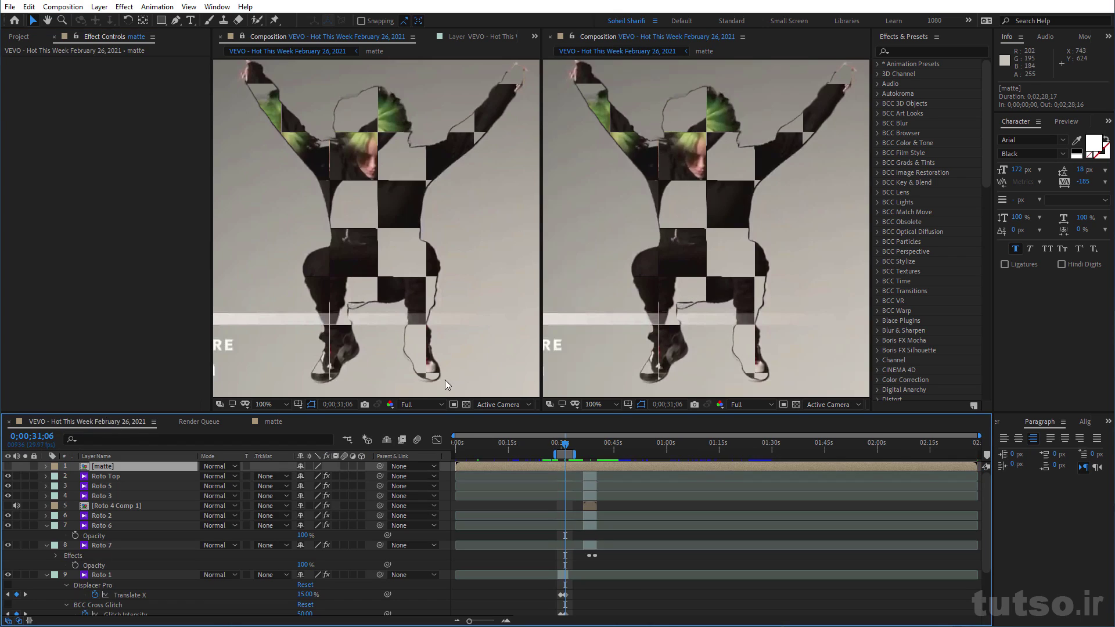
Scrub Roto 1's Max Horizontal Displacement to 370, then briefly peek into the matte precomp
{"action": "scroll", "coordinate": [110, 577], "scroll_direction": "down", "scroll_amount": 3}
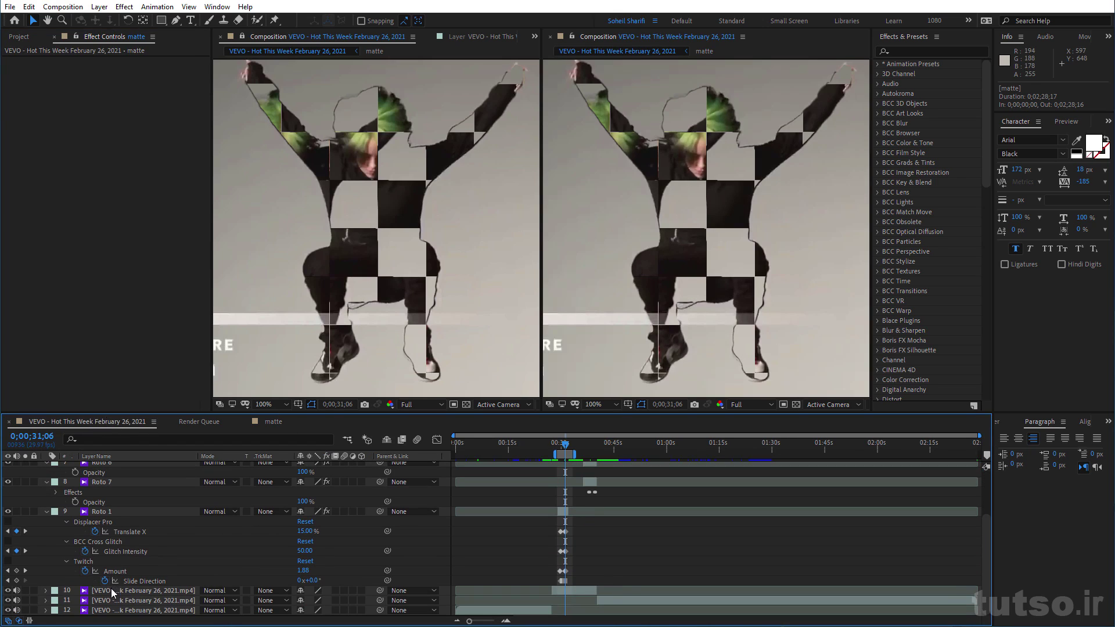
{"action": "left_click", "coordinate": [108, 511]}
{"action": "mouse_move", "coordinate": [123, 120]}
{"action": "left_mouse_down"}
{"action": "mouse_move", "coordinate": [75, 120]}
{"action": "mouse_move", "coordinate": [246, 163]}
{"action": "mouse_move", "coordinate": [358, 151]}
{"action": "left_mouse_up"}
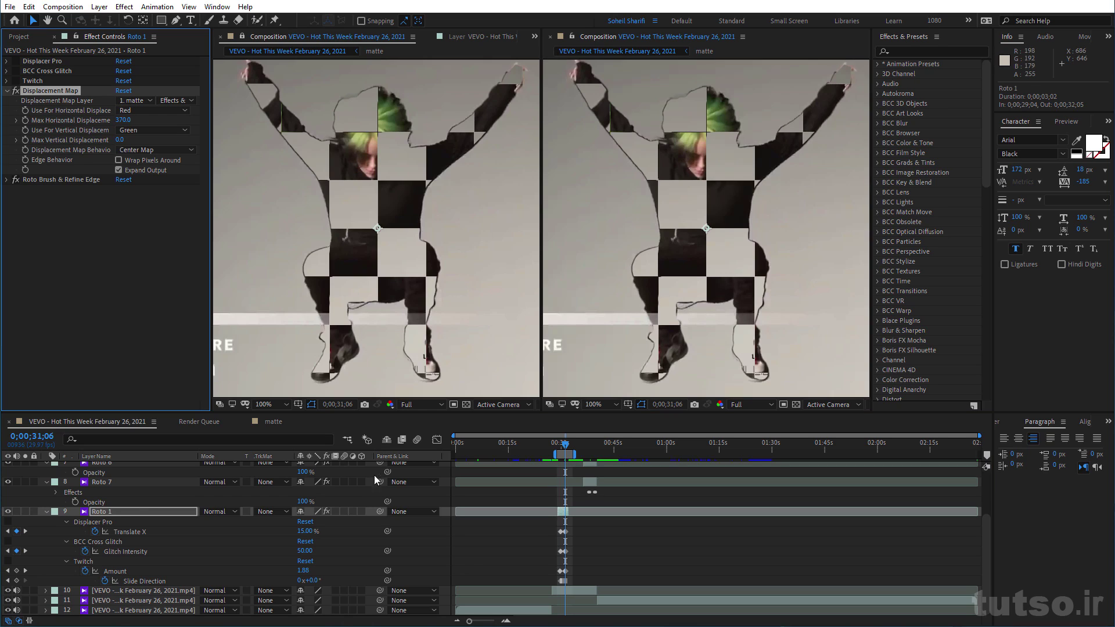
{"action": "scroll", "coordinate": [134, 499], "scroll_direction": "up", "scroll_amount": 3}
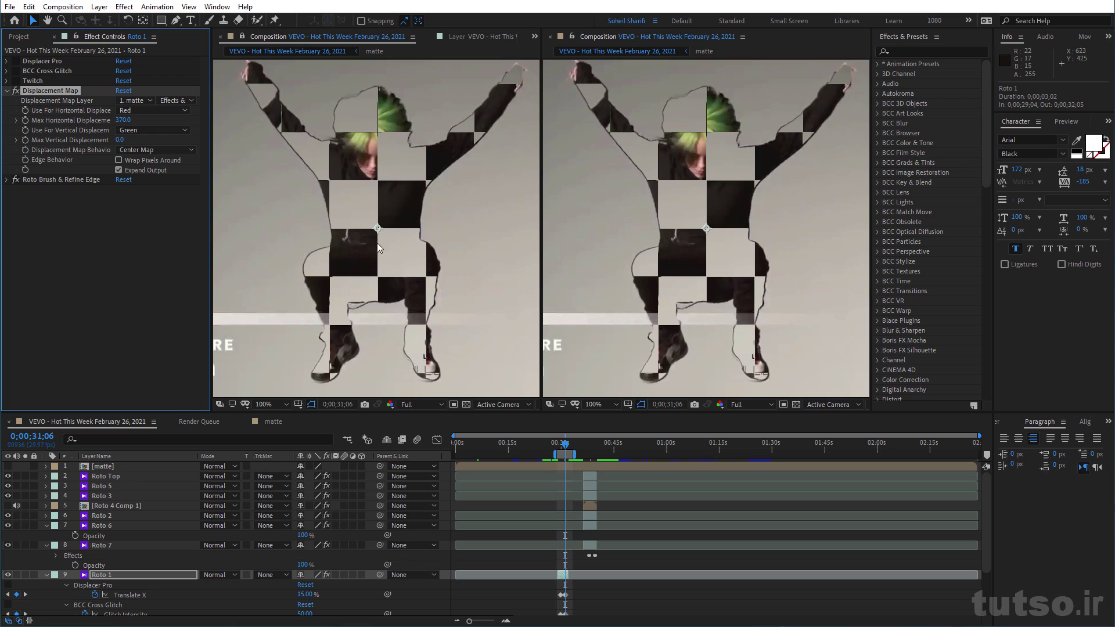
{"action": "double_click", "coordinate": [111, 468]}
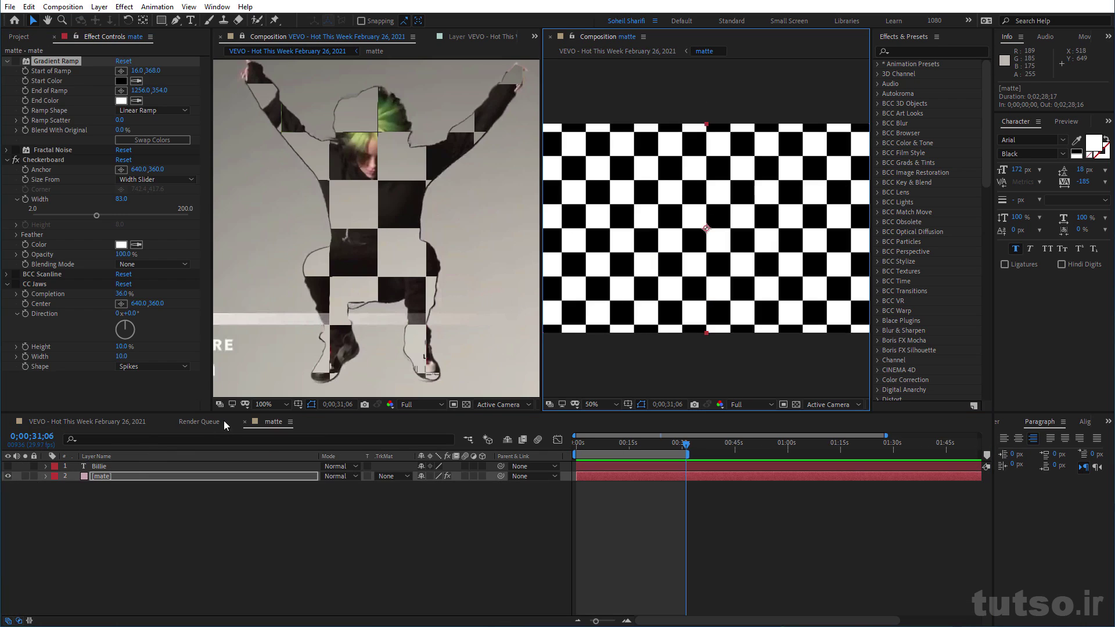
{"action": "left_click", "coordinate": [106, 424]}
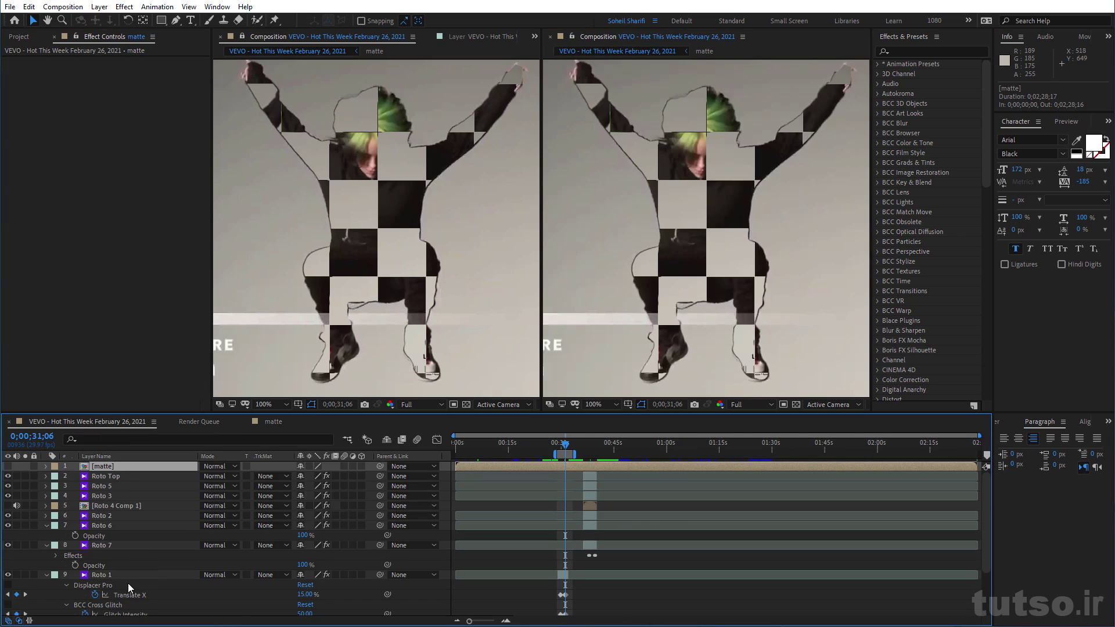
Paste a copy of Roto 1 into the matte comp at the bottom of its layers
{"action": "left_click", "coordinate": [96, 515]}
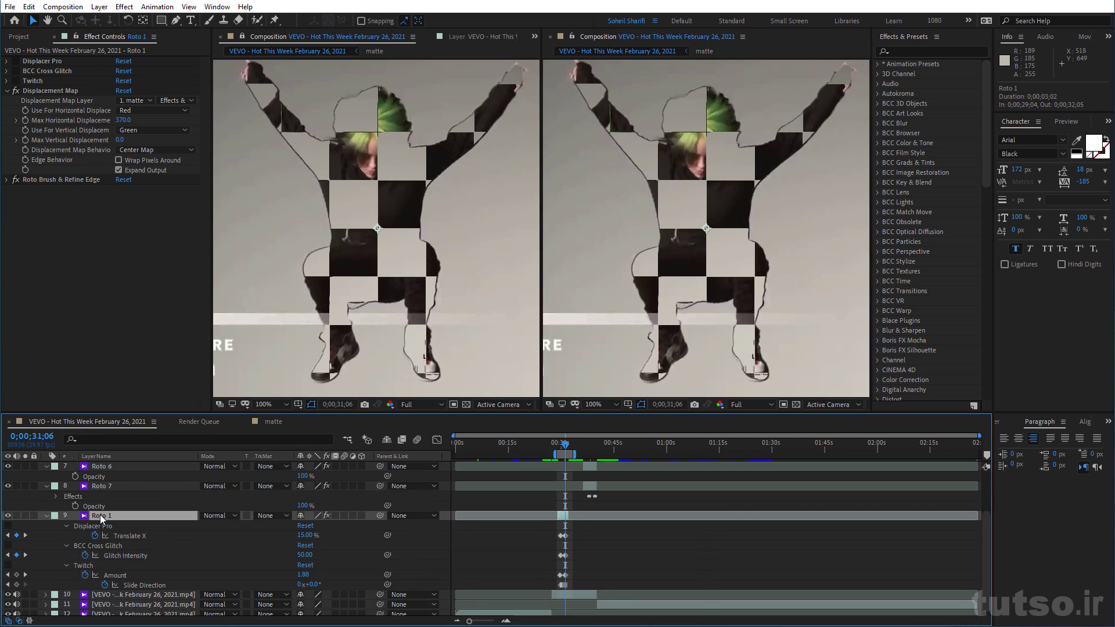
{"action": "key", "text": "ctrl+c"}
{"action": "left_click", "coordinate": [272, 423]}
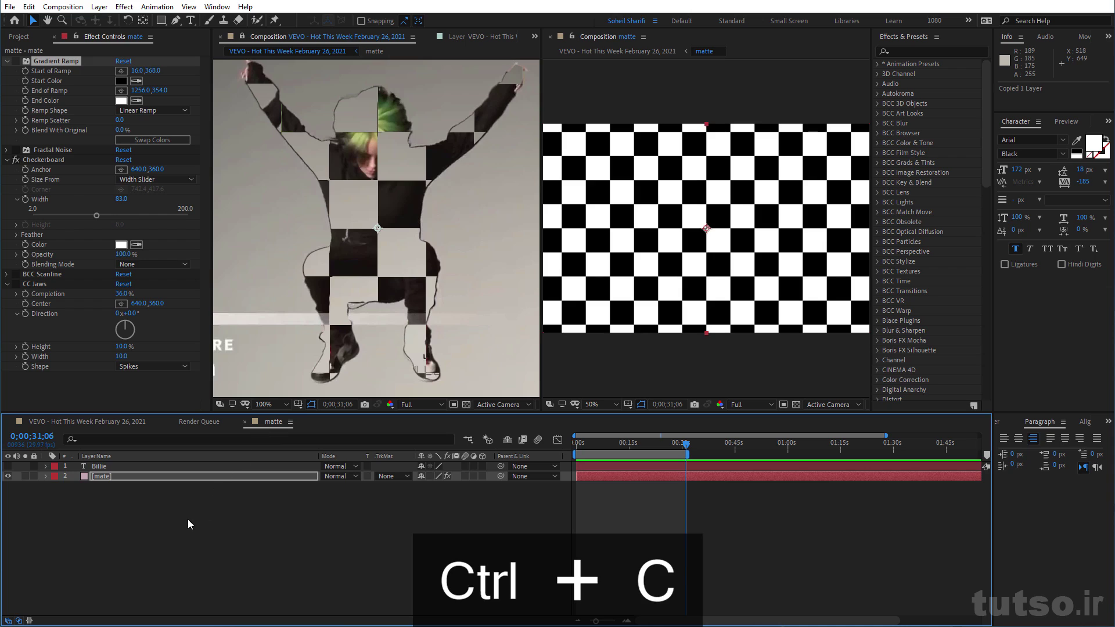
{"action": "key", "text": "ctrl+v"}
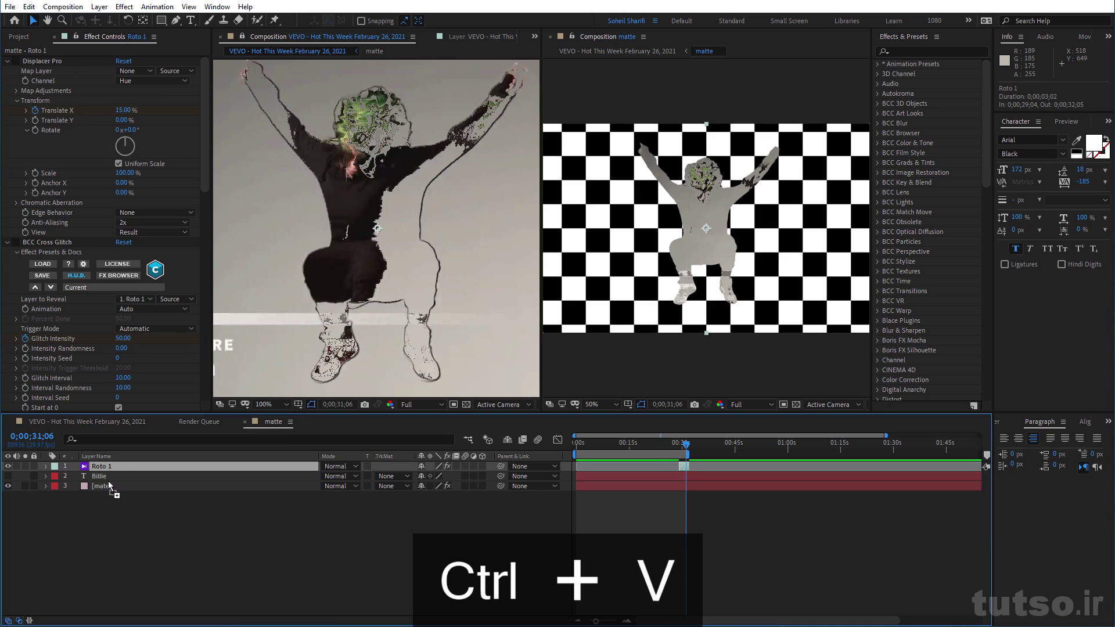
{"action": "left_click_drag", "start_coordinate": [103, 466], "coordinate": [109, 499]}
Switch the copy's Roto Brush & Refine Edge effect off and back on
{"action": "key", "text": "ctrl+a"}
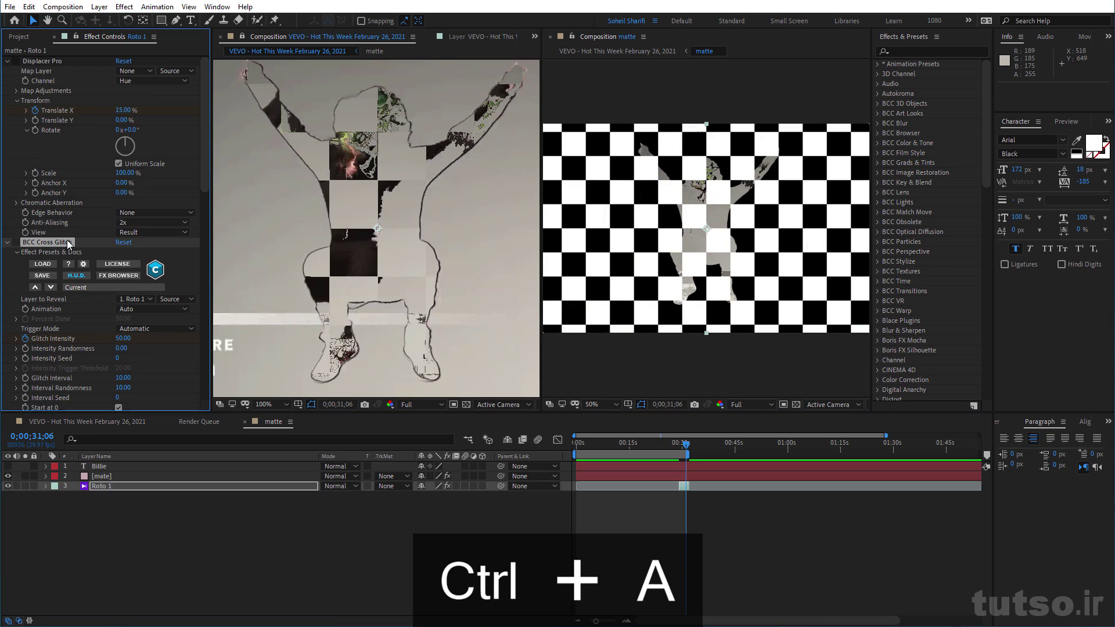
{"action": "scroll", "coordinate": [58, 290], "scroll_direction": "down", "scroll_amount": 3}
{"action": "scroll", "coordinate": [45, 345], "scroll_direction": "down", "scroll_amount": 3}
{"action": "scroll", "coordinate": [45, 345], "scroll_direction": "down", "scroll_amount": 3}
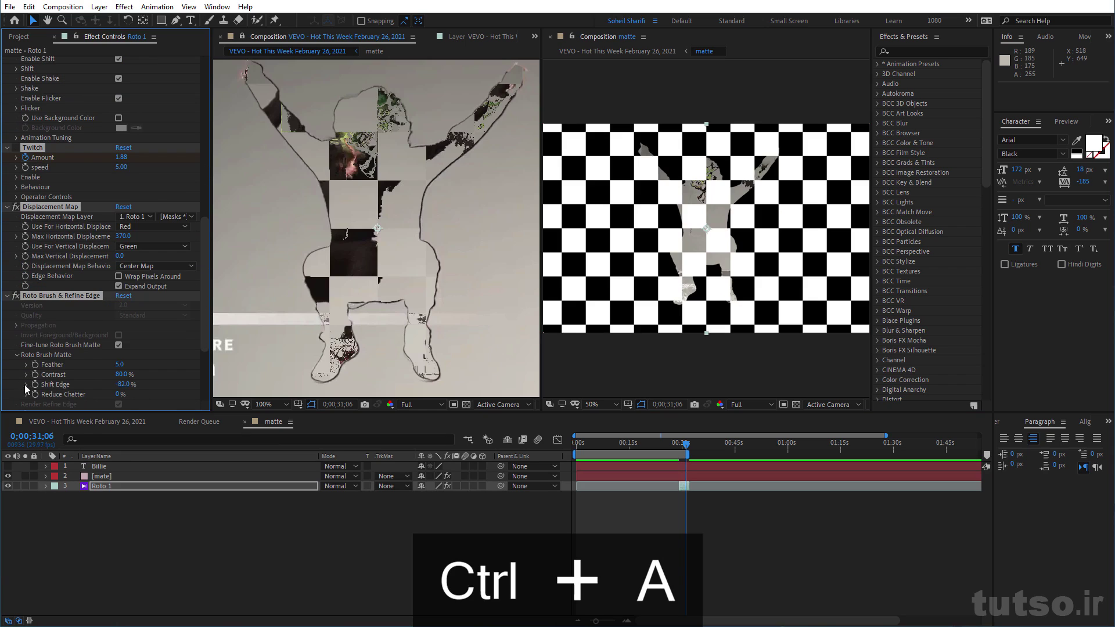
{"action": "left_click", "coordinate": [17, 296]}
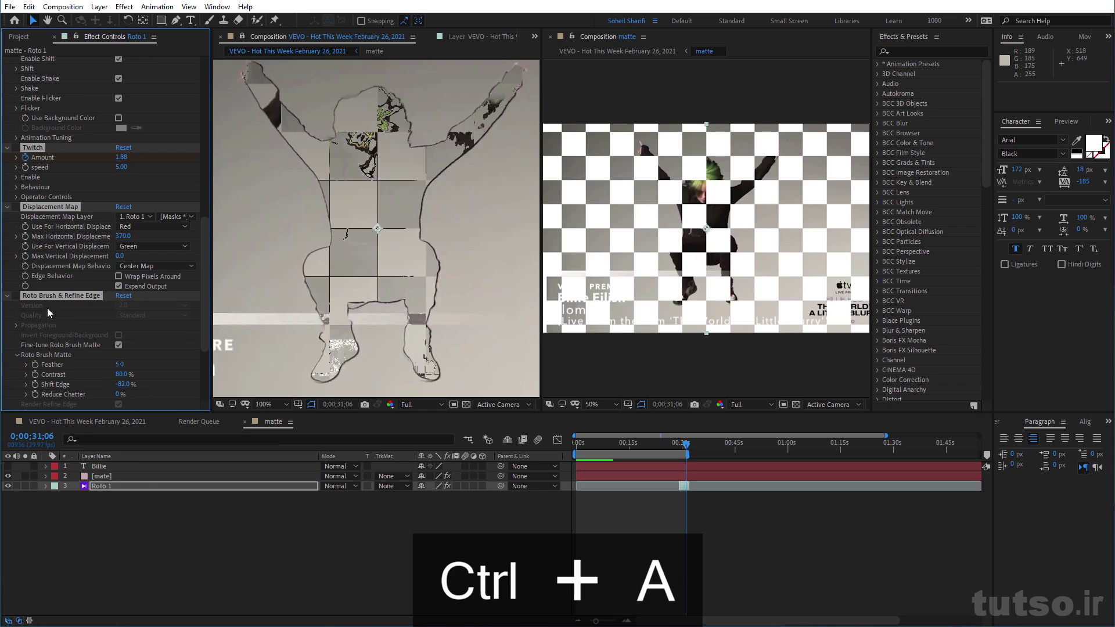
{"action": "left_click", "coordinate": [174, 530]}
{"action": "left_click", "coordinate": [16, 296]}
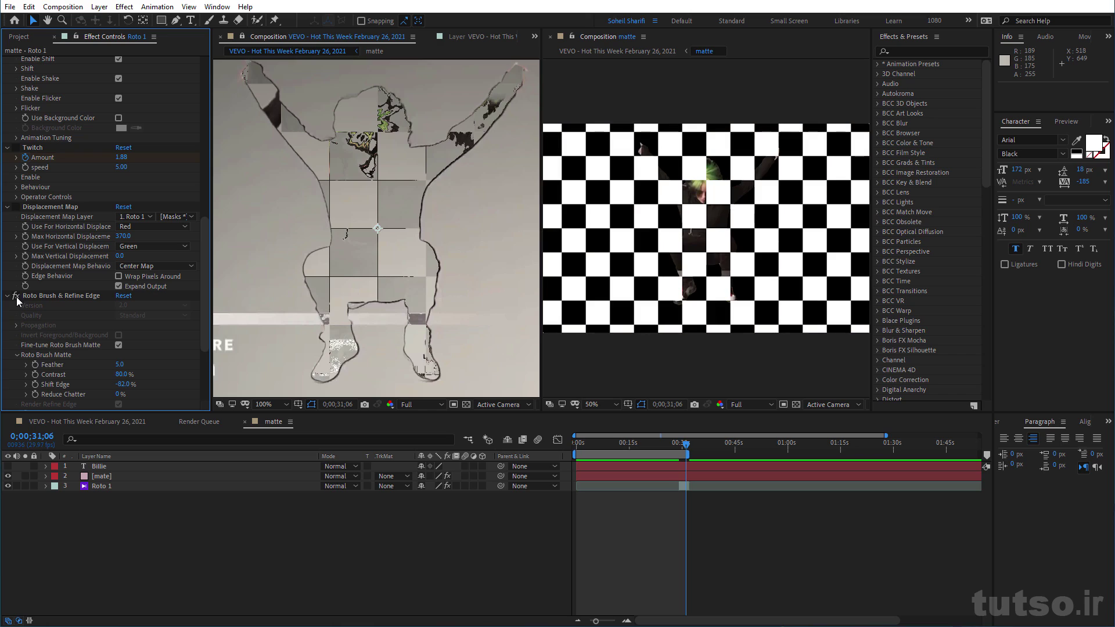
Make the copied Roto 1 a guide layer and hide it, leaving only the checkerboard visible
{"action": "left_click", "coordinate": [104, 487]}
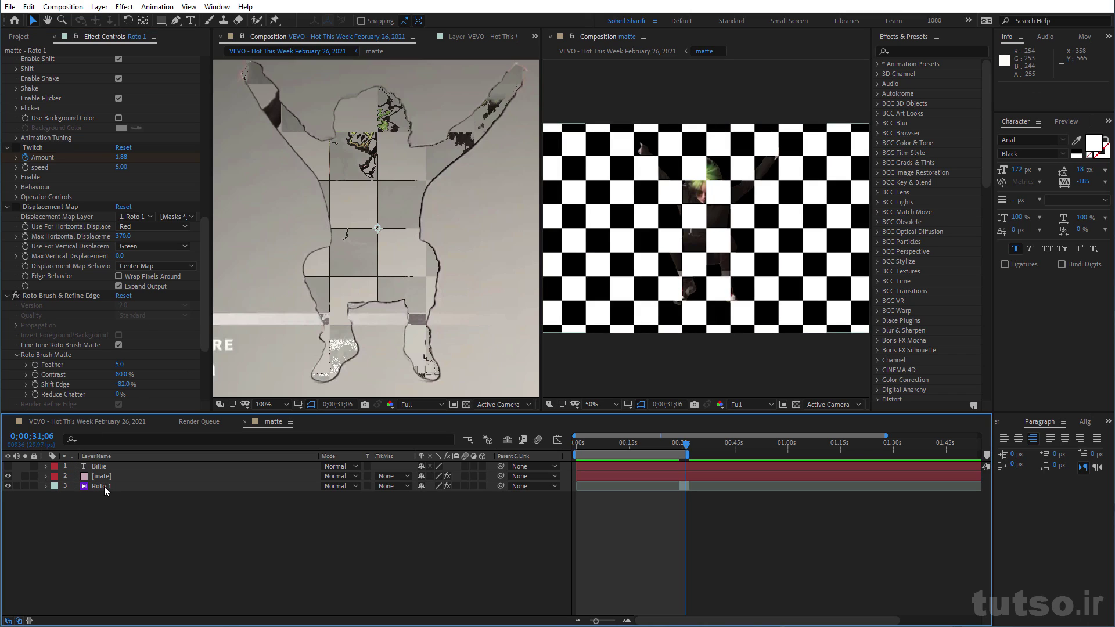
{"action": "right_click", "coordinate": [104, 488]}
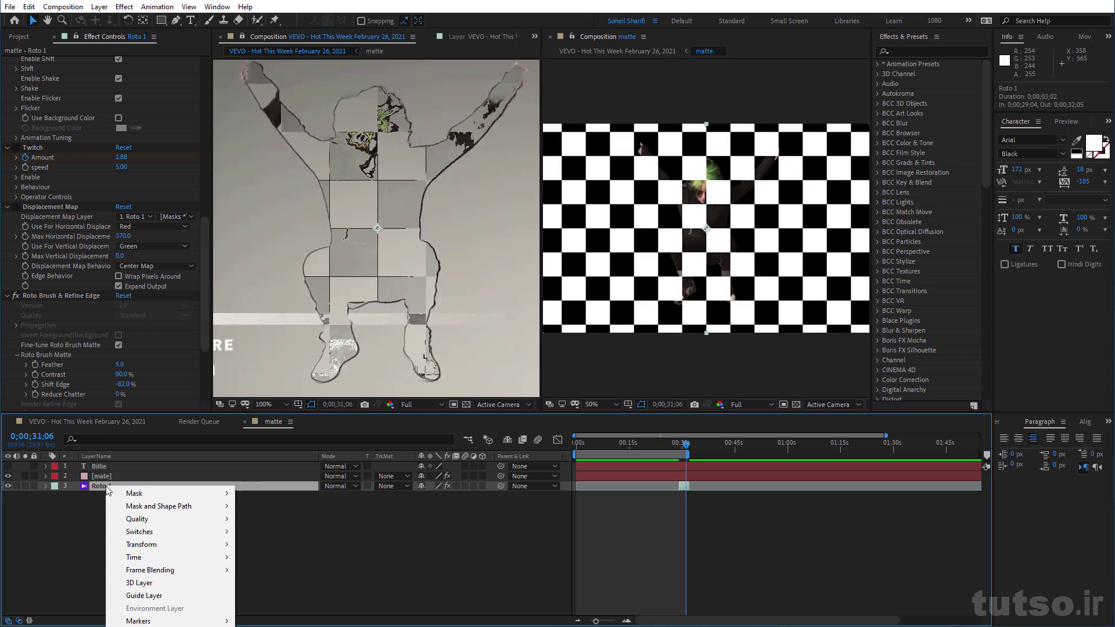
{"action": "left_click", "coordinate": [154, 601]}
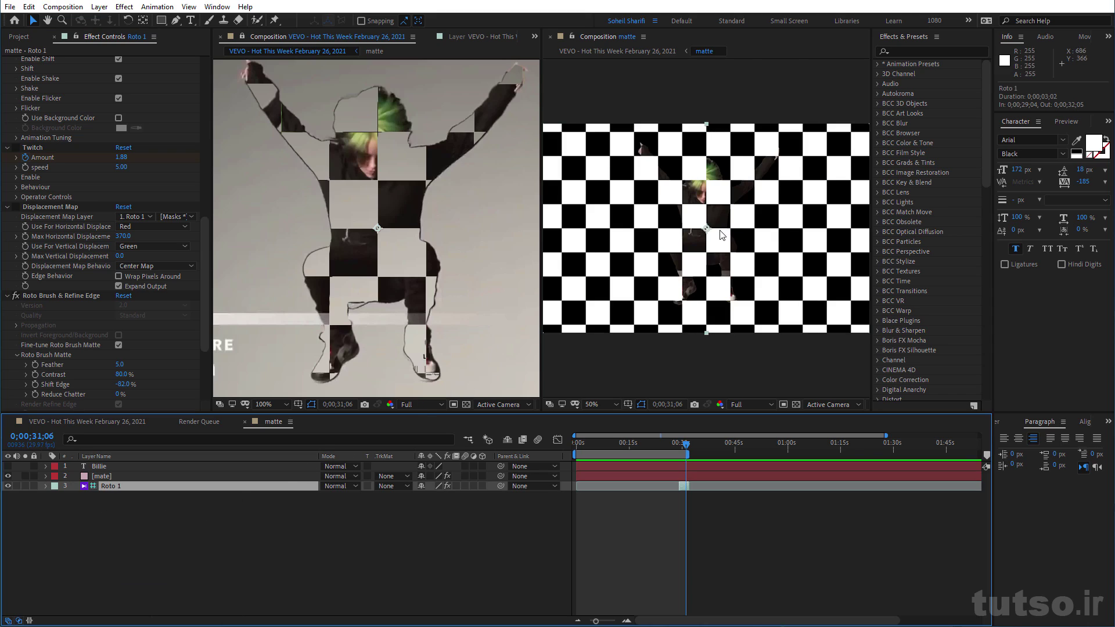
{"action": "key", "text": "period"}
{"action": "key", "text": "period"}
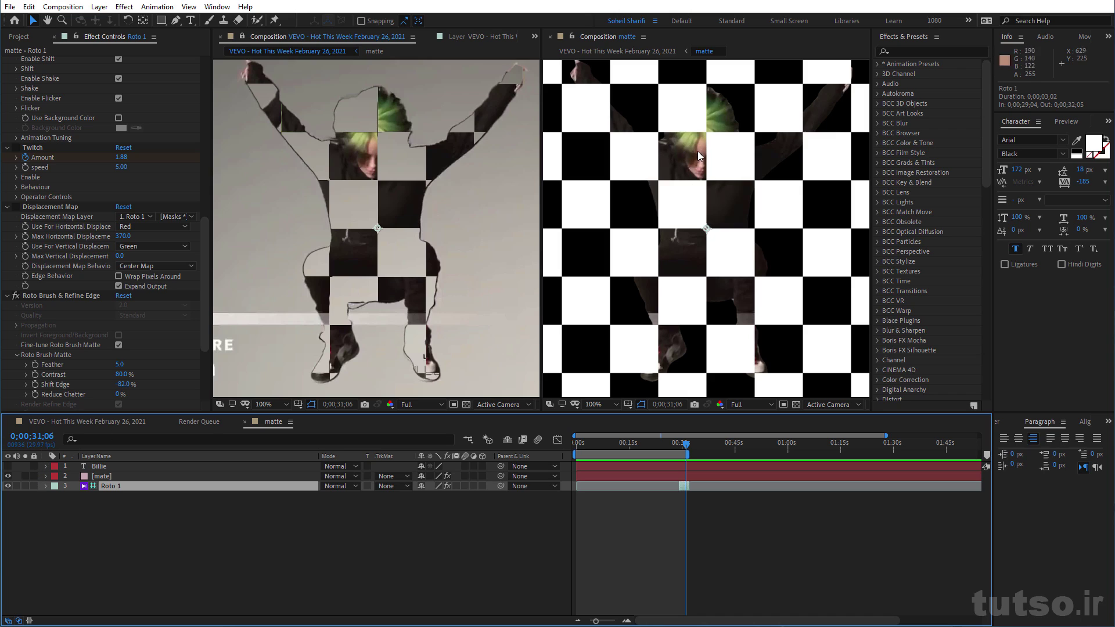
{"action": "left_click", "coordinate": [8, 487]}
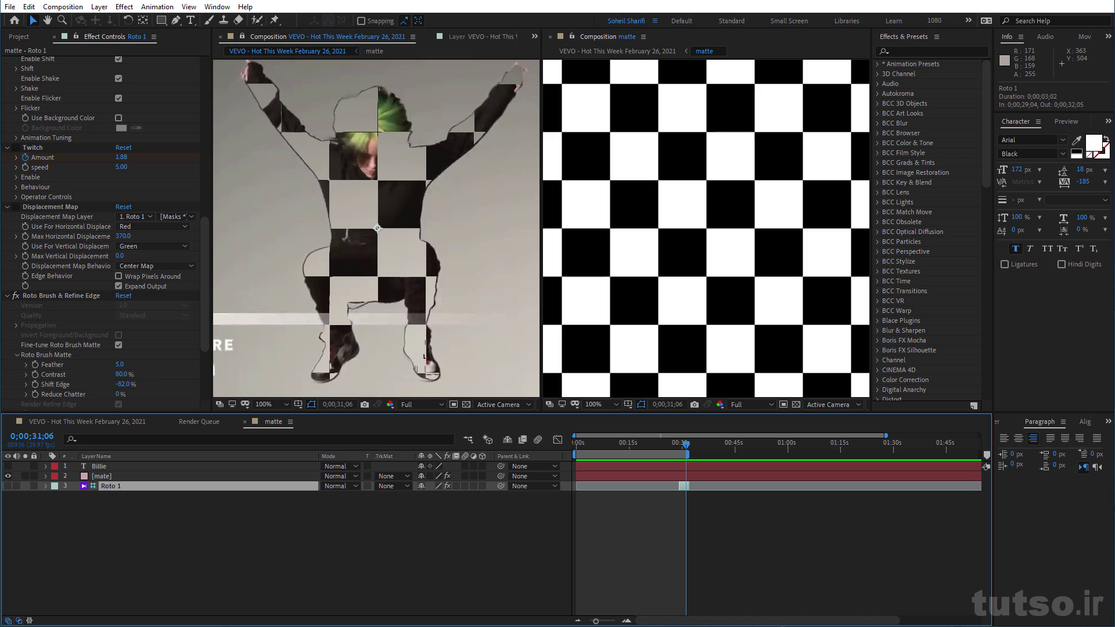
{"action": "left_click", "coordinate": [8, 486]}
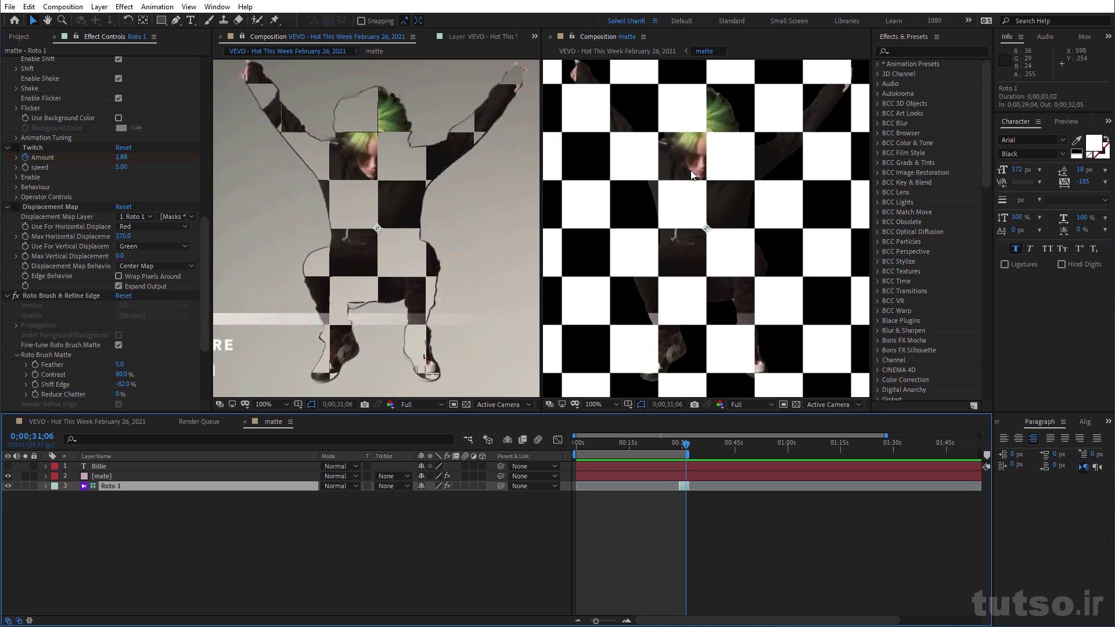
{"action": "left_click", "coordinate": [7, 492]}
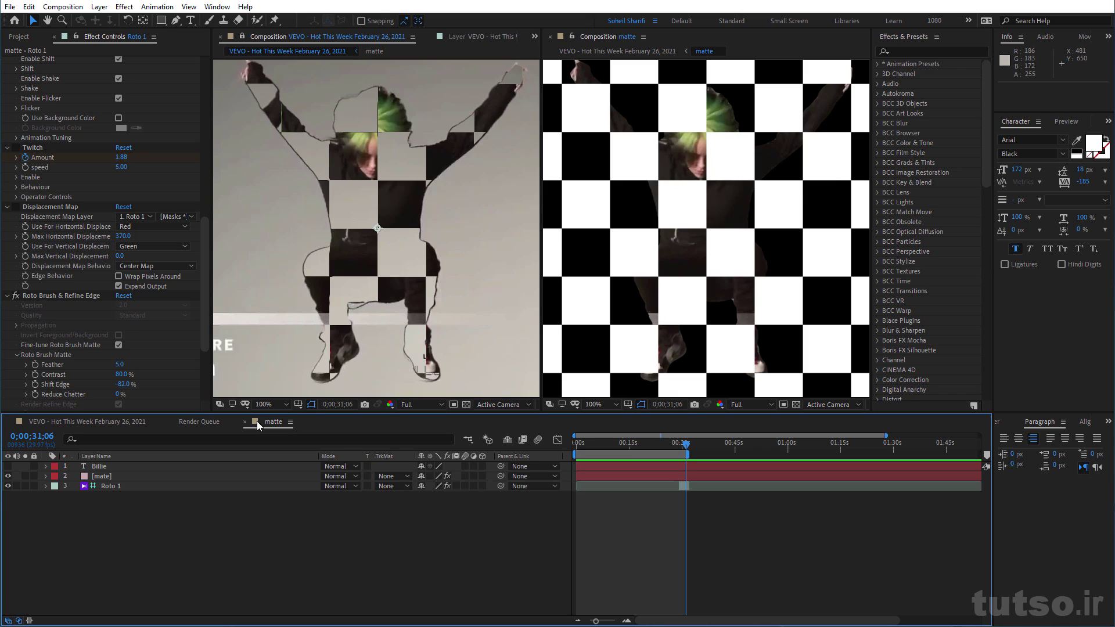
{"action": "left_click", "coordinate": [9, 486]}
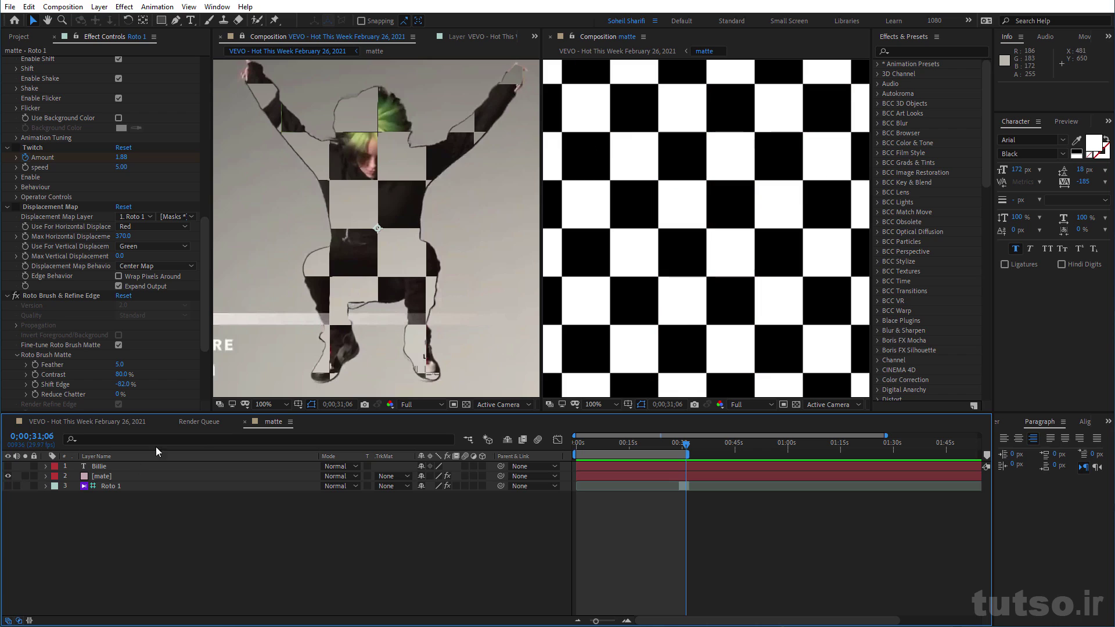
In the VEVO comp, lower Roto 1's Max Horizontal Displacement to -11, then return to the matte comp
{"action": "left_click", "coordinate": [123, 422]}
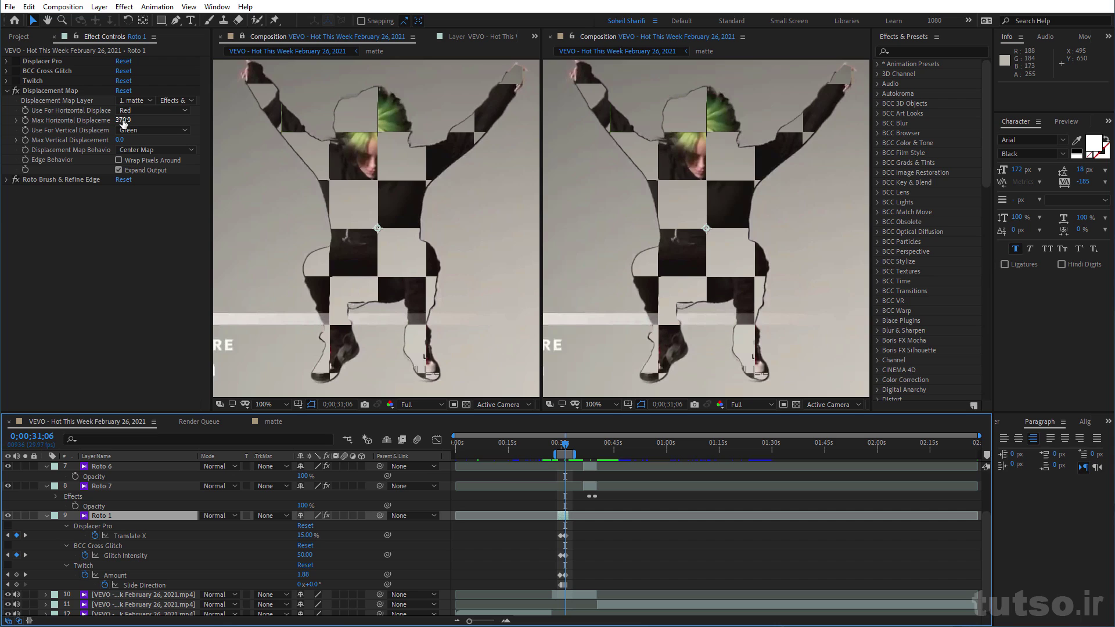
{"action": "left_click_drag", "start_coordinate": [124, 122], "coordinate": [120, 122]}
{"action": "mouse_move", "coordinate": [73, 120]}
{"action": "left_mouse_down"}
{"action": "mouse_move", "coordinate": [468, 135]}
{"action": "mouse_move", "coordinate": [116, 127]}
{"action": "mouse_move", "coordinate": [185, 128]}
{"action": "left_mouse_up"}
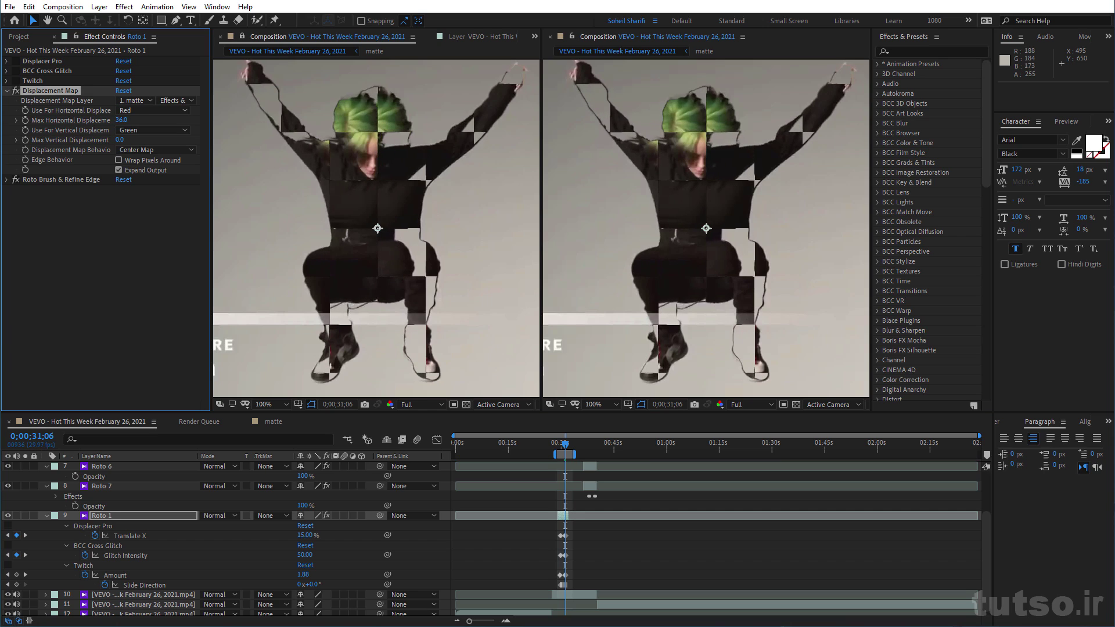
{"action": "left_click_drag", "start_coordinate": [185, 128], "coordinate": [164, 128]}
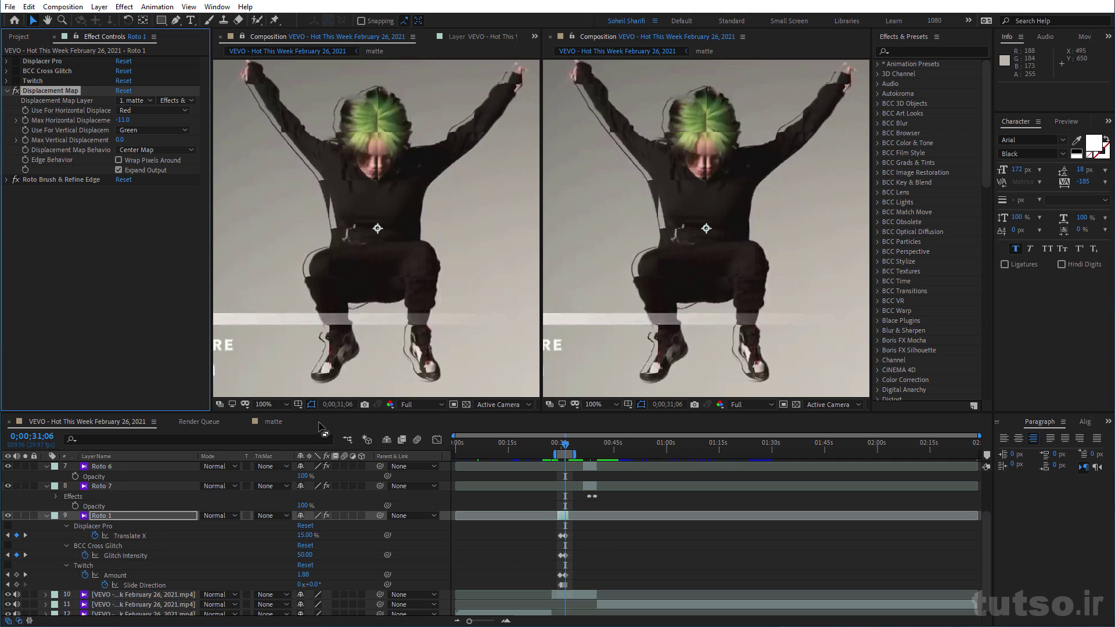
{"action": "left_click", "coordinate": [273, 421]}
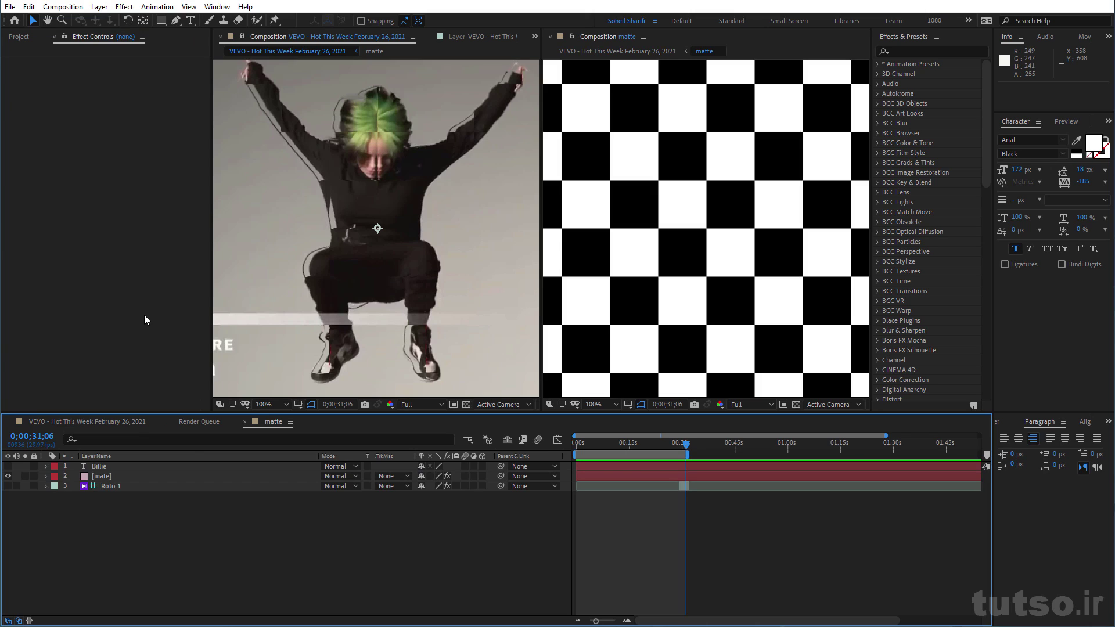
Replace the matte layer's Checkerboard with Fractal Noise and expand its settings at 50% zoom
{"action": "left_click", "coordinate": [109, 479]}
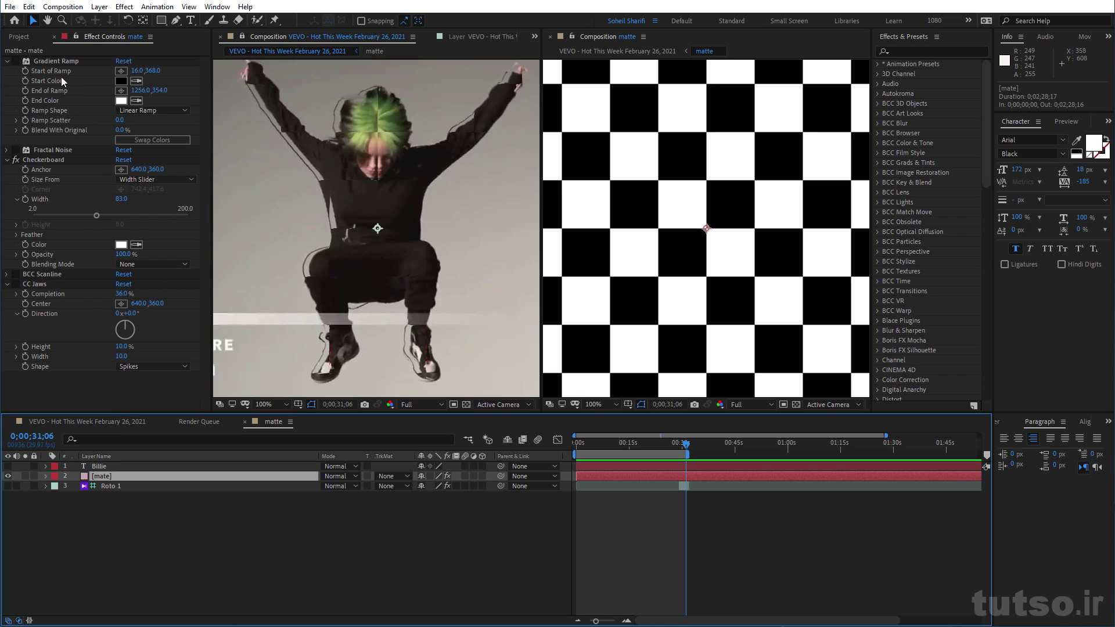
{"action": "left_click", "coordinate": [15, 159]}
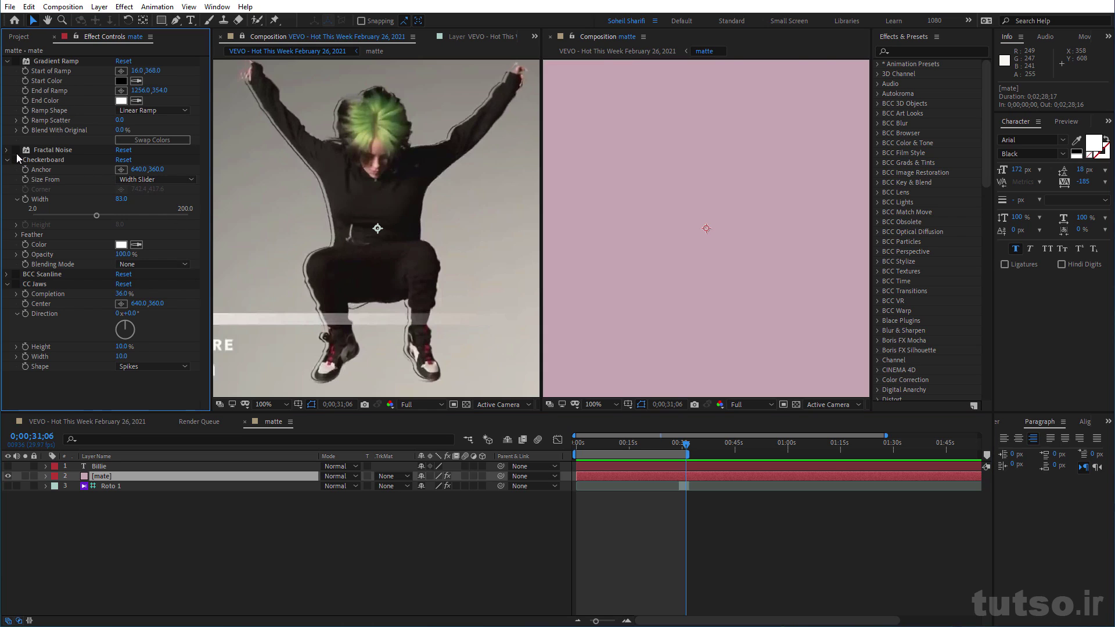
{"action": "left_click", "coordinate": [16, 150]}
{"action": "key", "text": "comma"}
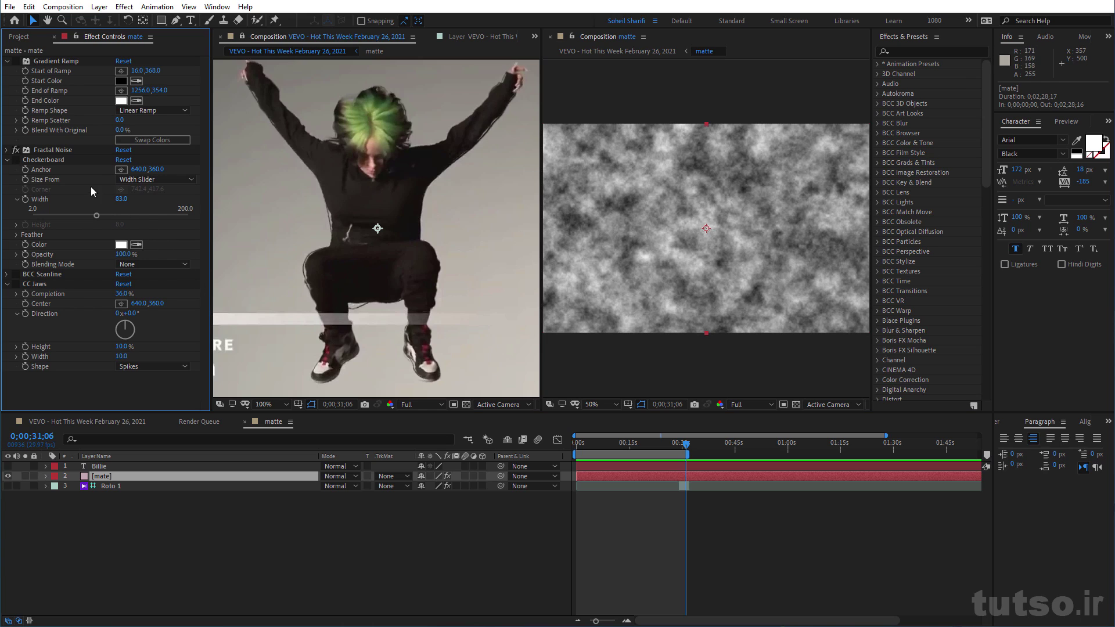
{"action": "left_click", "coordinate": [7, 150]}
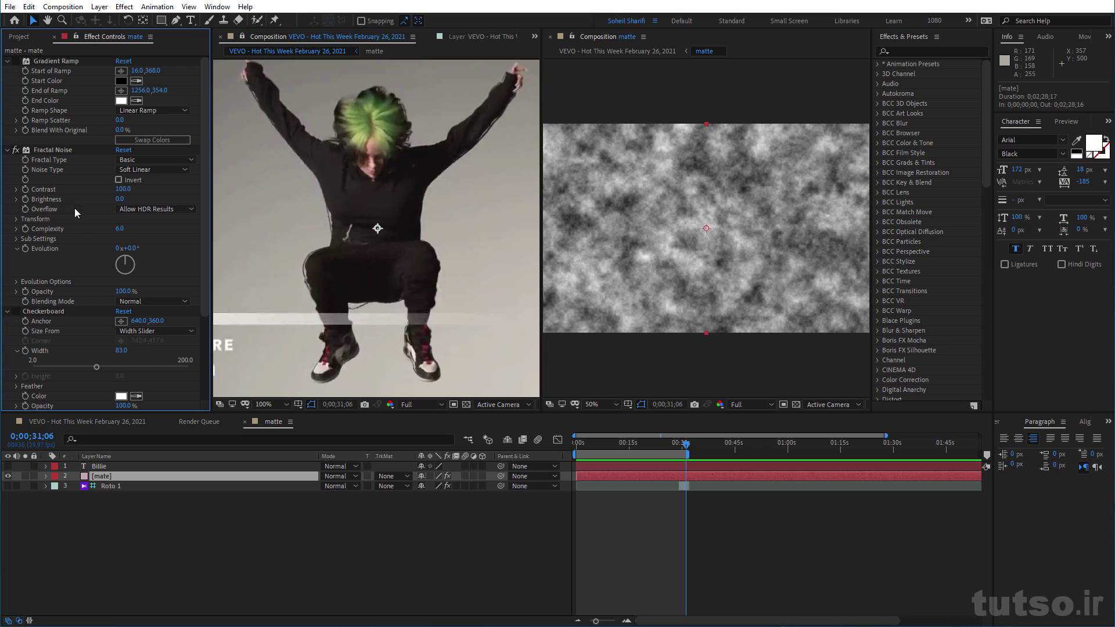
Give Fractal Noise Evolution the expression time*120, scrub to verify, then switch back to the VEVO comp
{"action": "left_click", "coordinate": [26, 250], "text": "alt"}
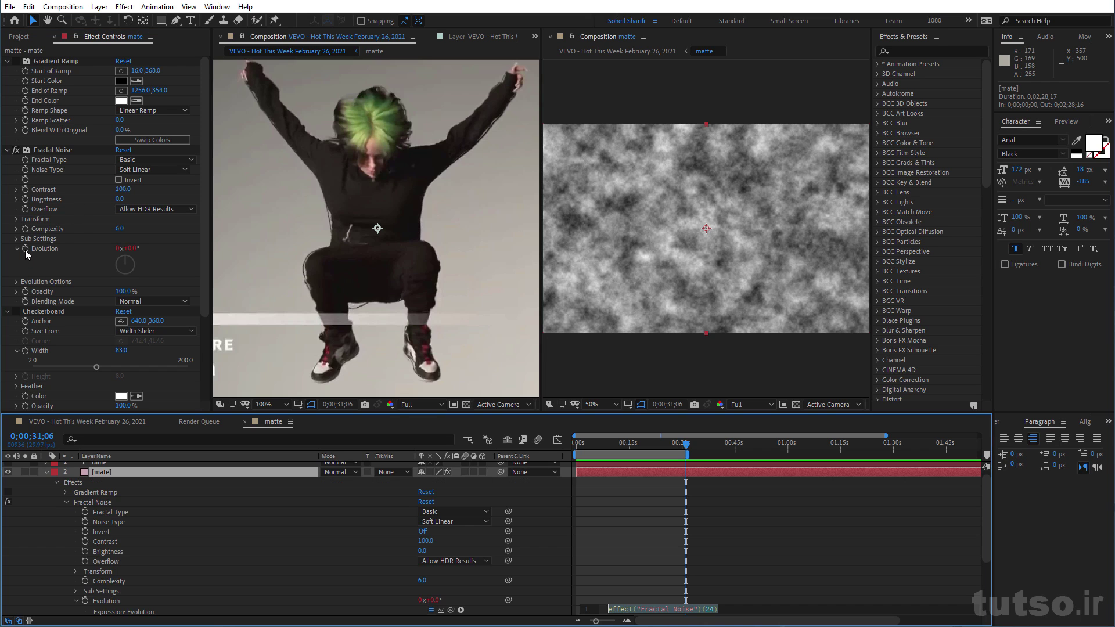
{"action": "type", "text": "time"}
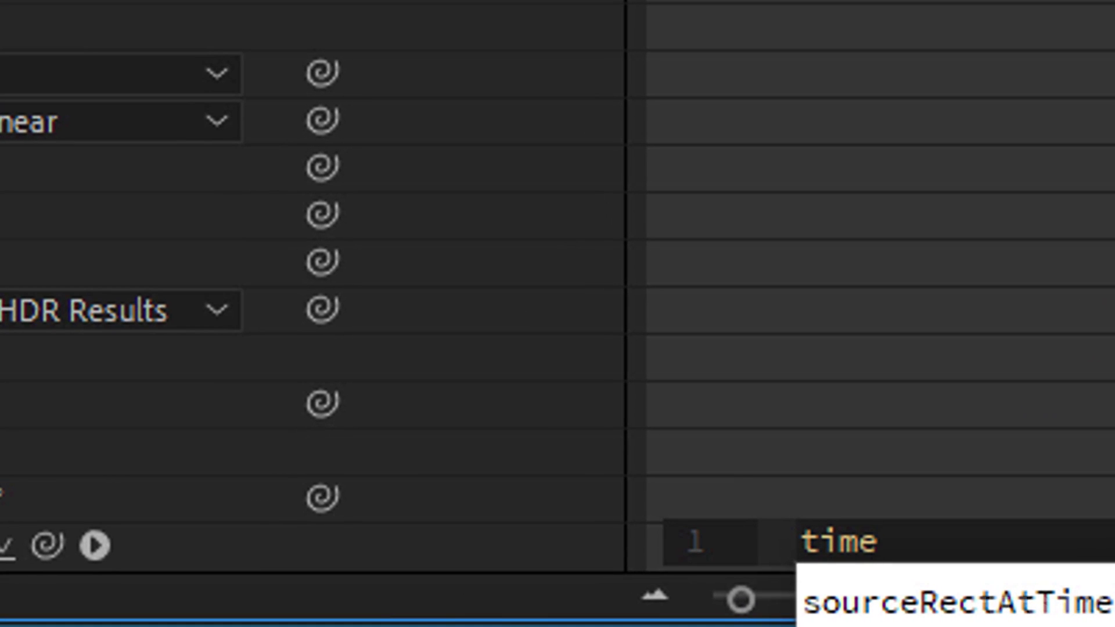
{"action": "type", "text": "*1"}
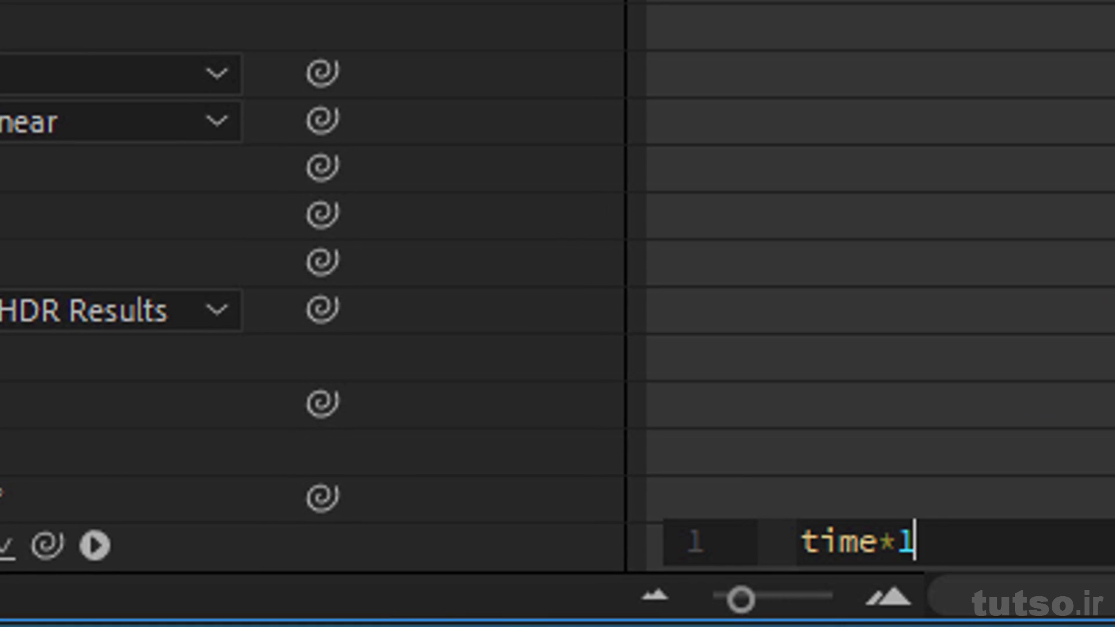
{"action": "type", "text": "20"}
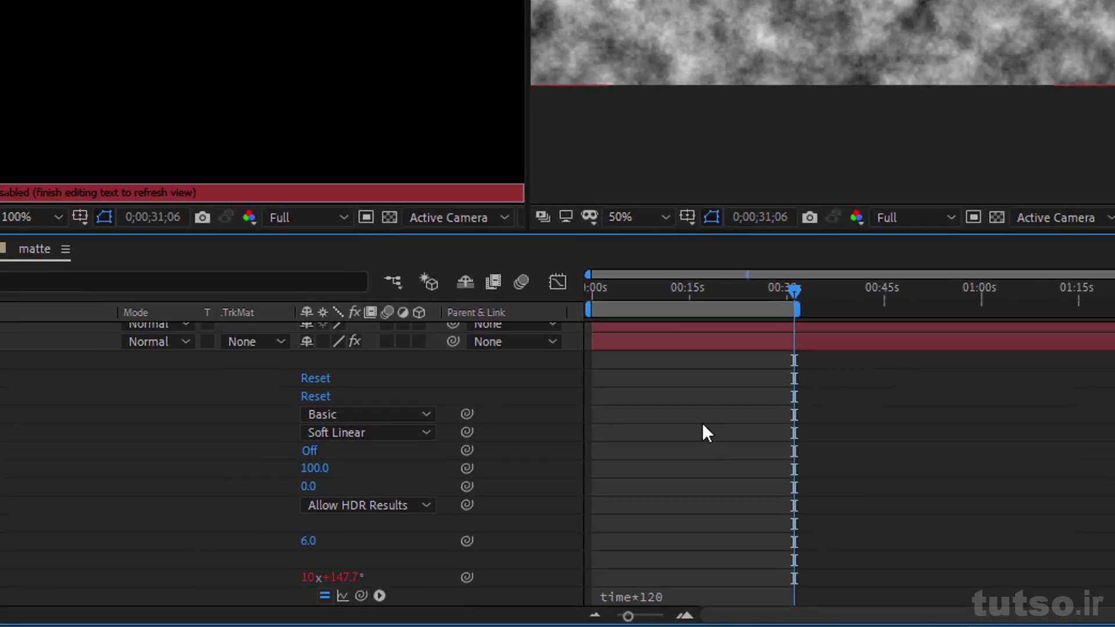
{"action": "left_click_drag", "start_coordinate": [617, 444], "coordinate": [612, 455]}
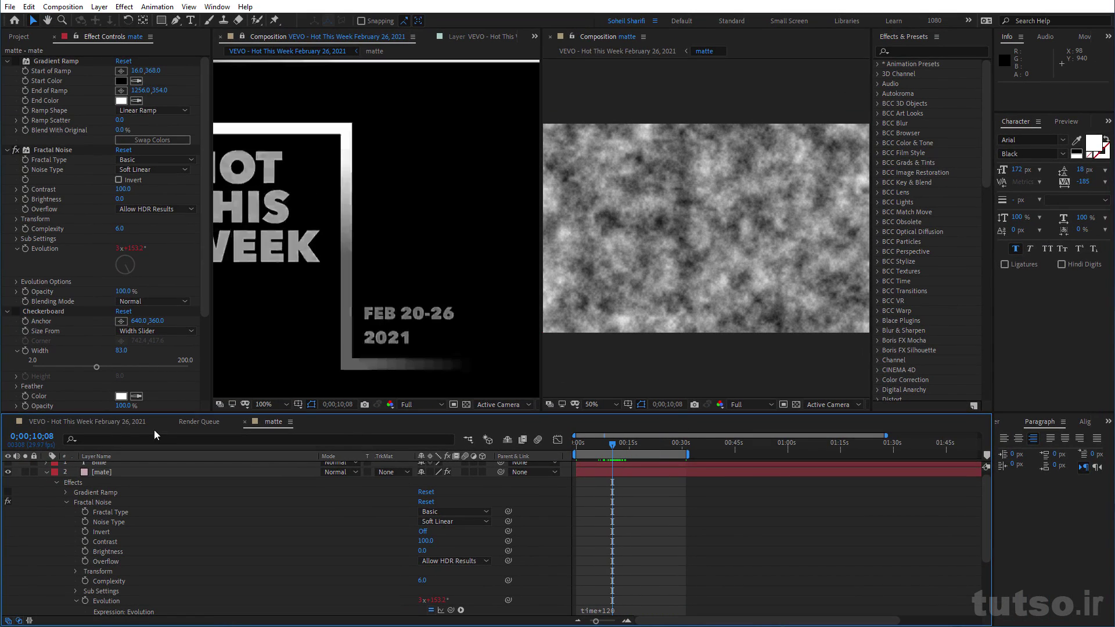
{"action": "left_click", "coordinate": [107, 419]}
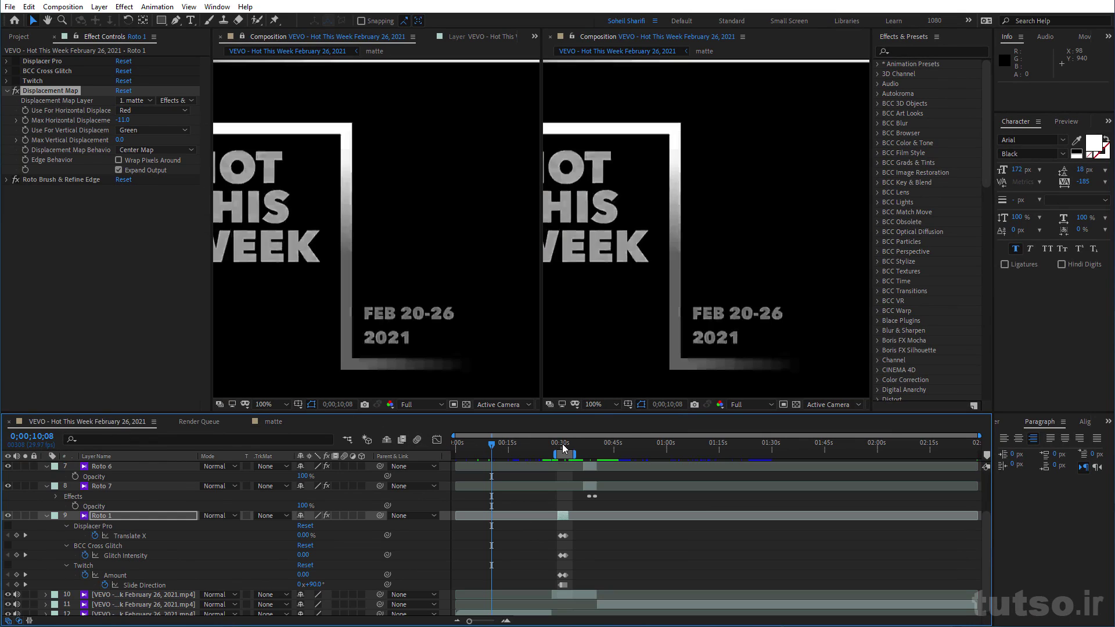
At frame 30;11, raise Roto 1's Displacement Map Max Horizontal Displacement to 73
{"action": "left_click", "coordinate": [562, 443]}
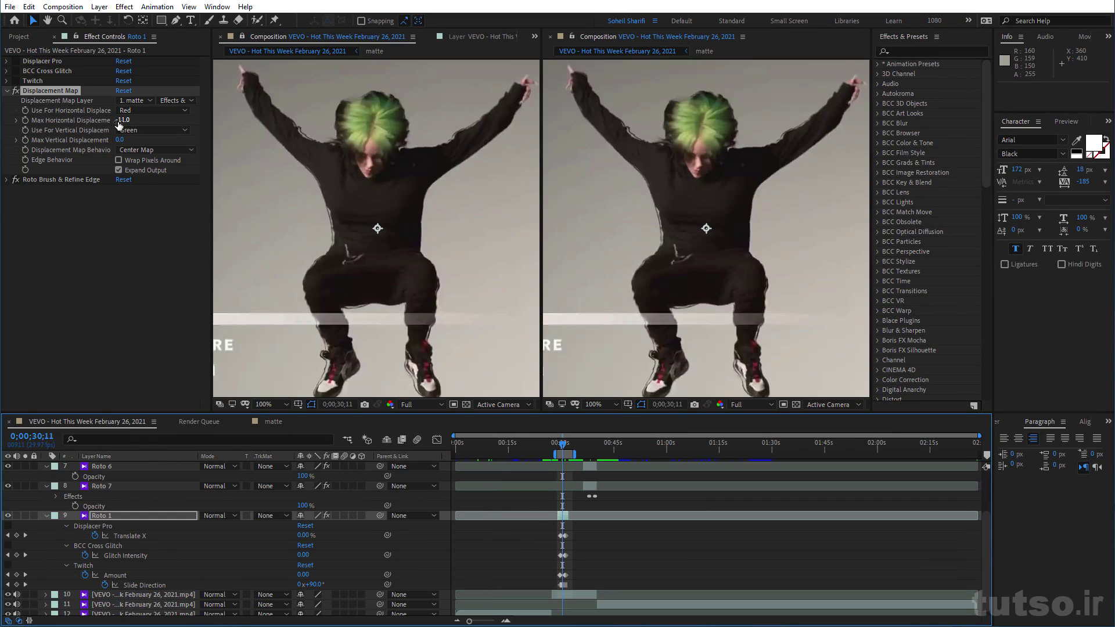
{"action": "left_click_drag", "start_coordinate": [119, 124], "coordinate": [155, 123]}
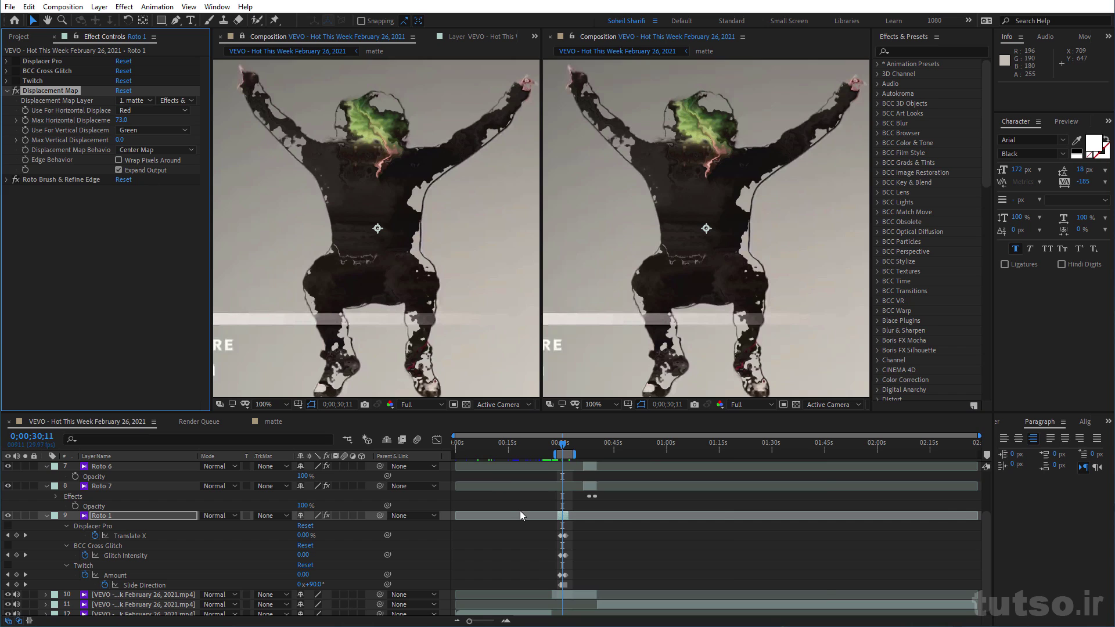
{"action": "scroll", "coordinate": [520, 510], "scroll_direction": "up", "scroll_amount": 5}
Preview the displaced jump between 29;18 and 30;23, then show mask outlines in the second viewer
{"action": "left_click", "coordinate": [857, 450]}
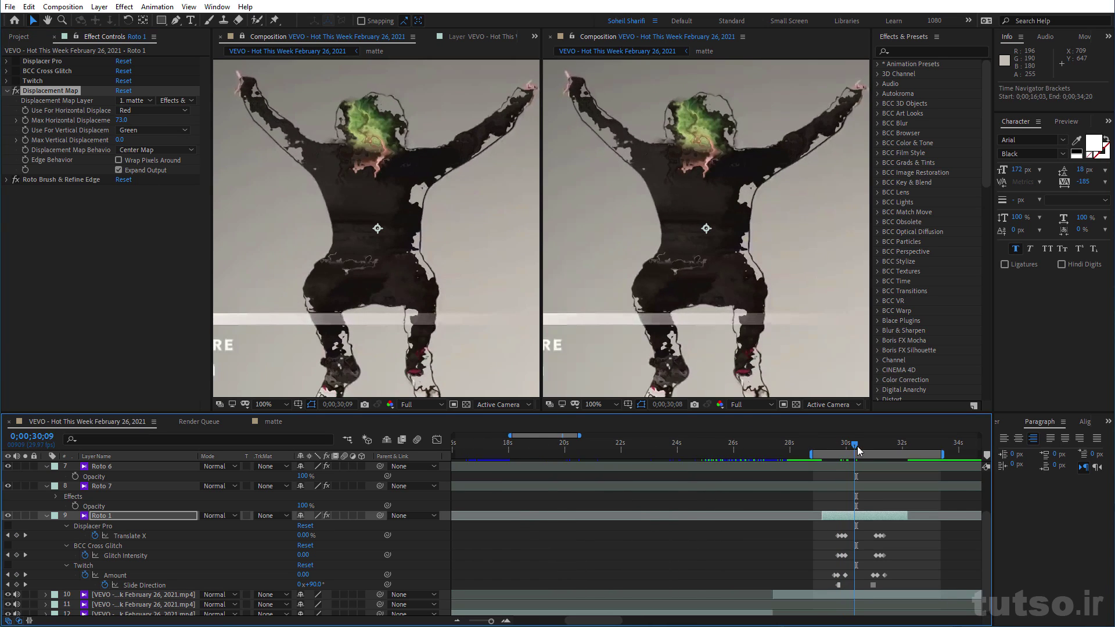
{"action": "key", "text": "space"}
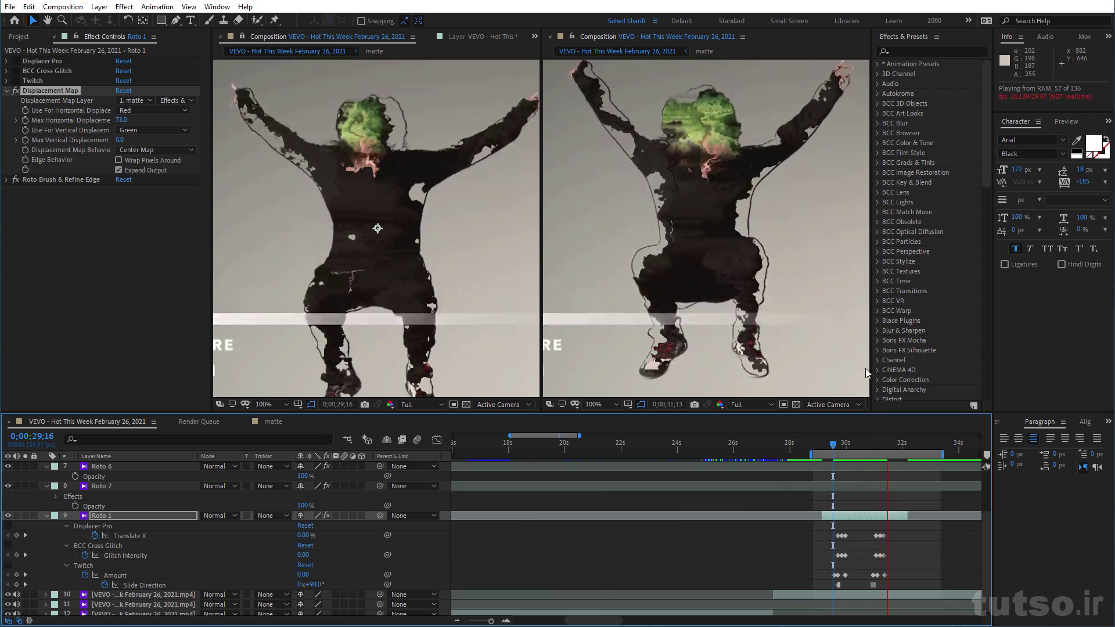
{"action": "left_click", "coordinate": [835, 453]}
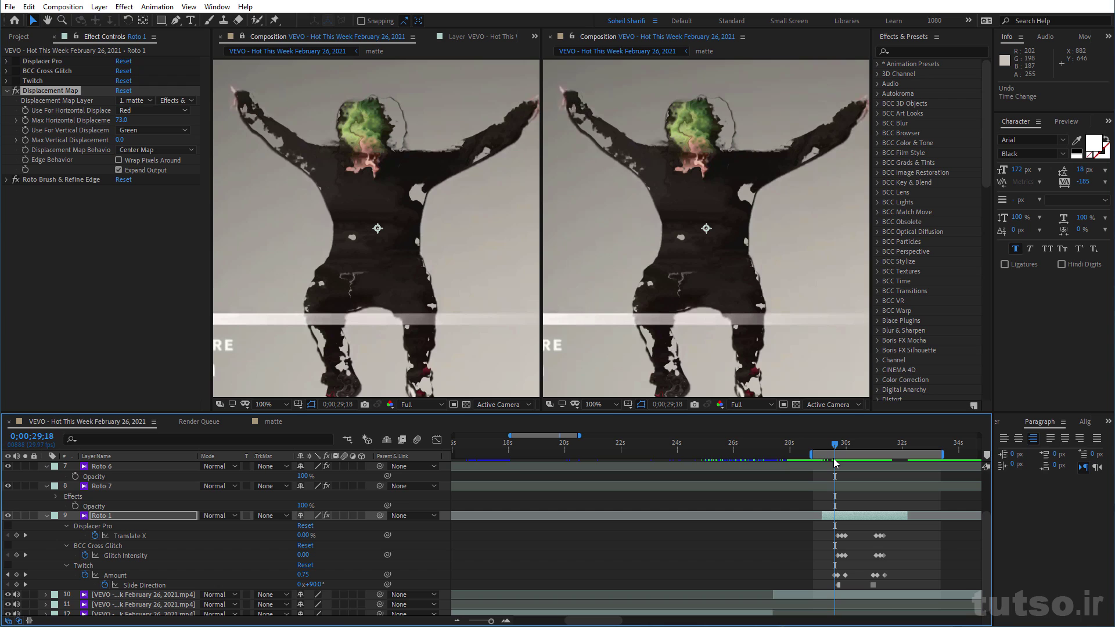
{"action": "key", "text": "space"}
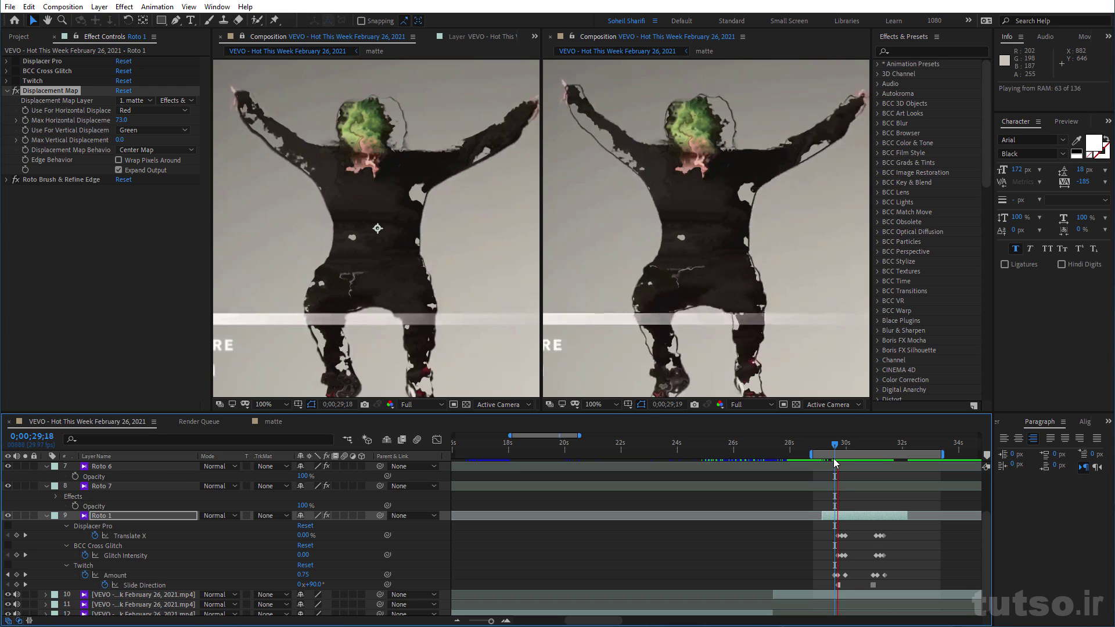
{"action": "key", "text": "space"}
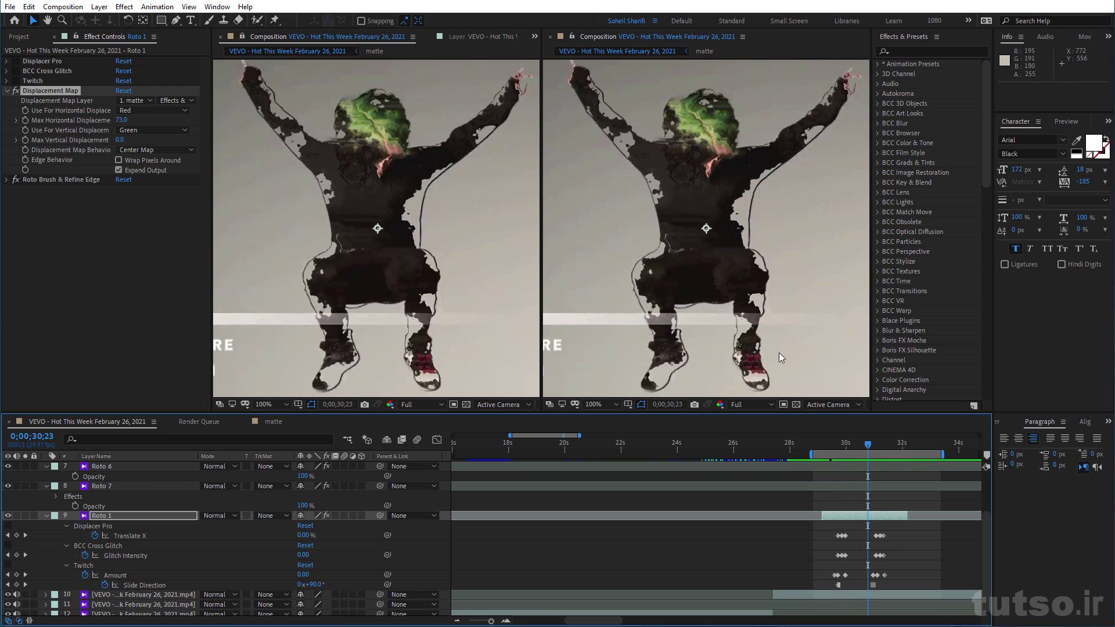
{"action": "left_click", "coordinate": [641, 405]}
Re-enable Displacer Pro, BCC Cross Glitch and Twitch on Roto 1 and preview the glitch from 29;20
{"action": "left_click_drag", "start_coordinate": [17, 61], "coordinate": [18, 83]}
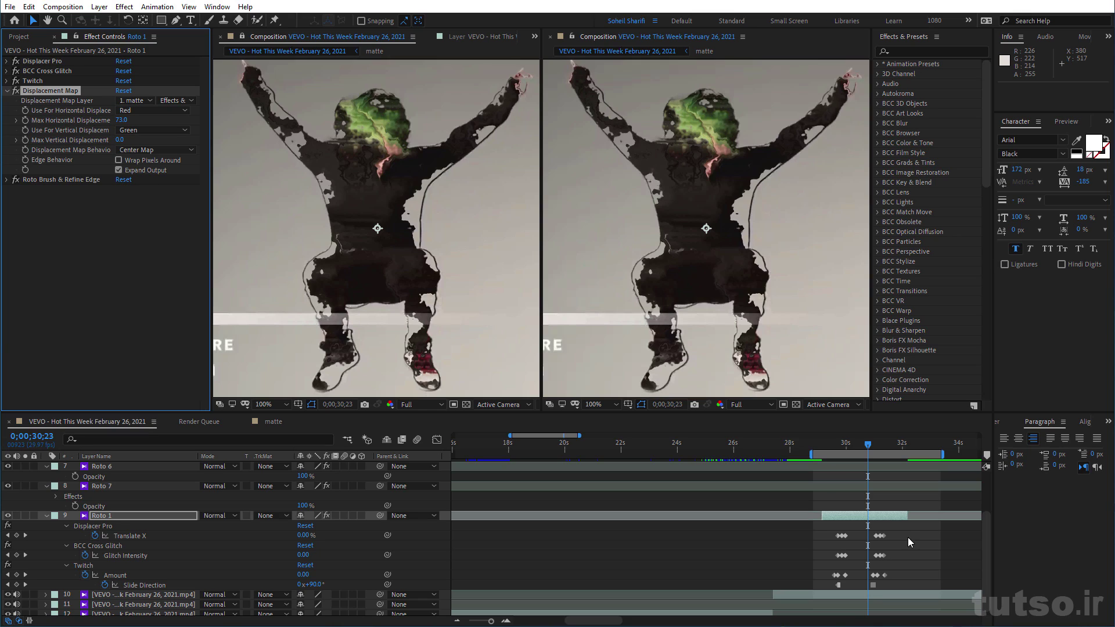
{"action": "left_click", "coordinate": [837, 448]}
{"action": "mouse_move", "coordinate": [837, 449]}
{"action": "left_mouse_down"}
{"action": "mouse_move", "coordinate": [882, 469]}
{"action": "mouse_move", "coordinate": [837, 473]}
{"action": "left_mouse_up"}
{"action": "key", "text": "space"}
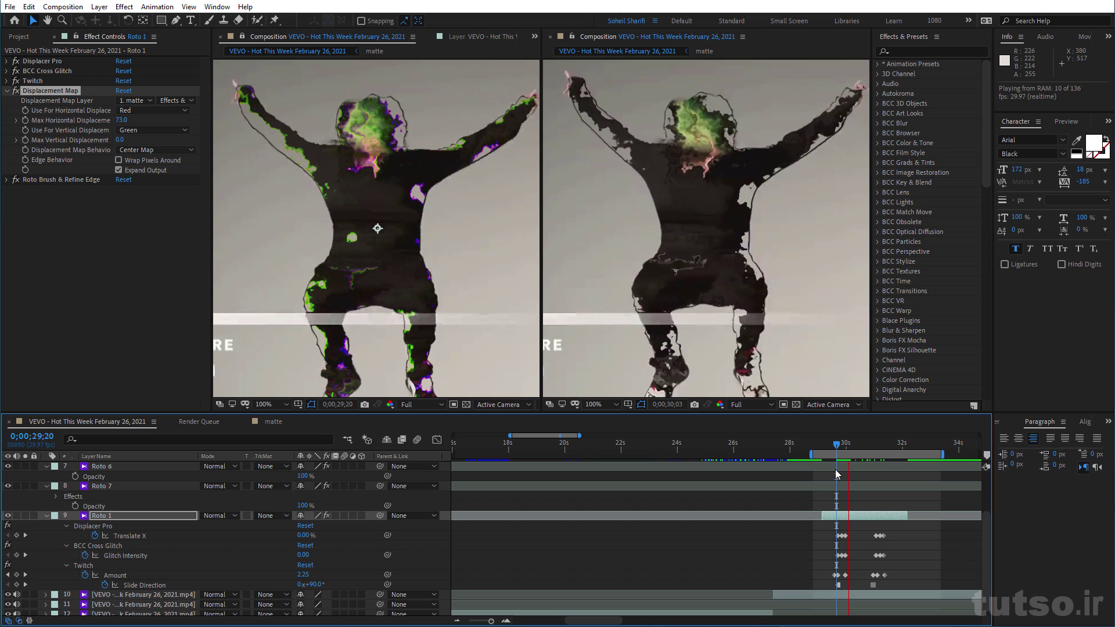
{"action": "key", "text": "space"}
{"action": "left_click_drag", "start_coordinate": [829, 447], "coordinate": [841, 459]}
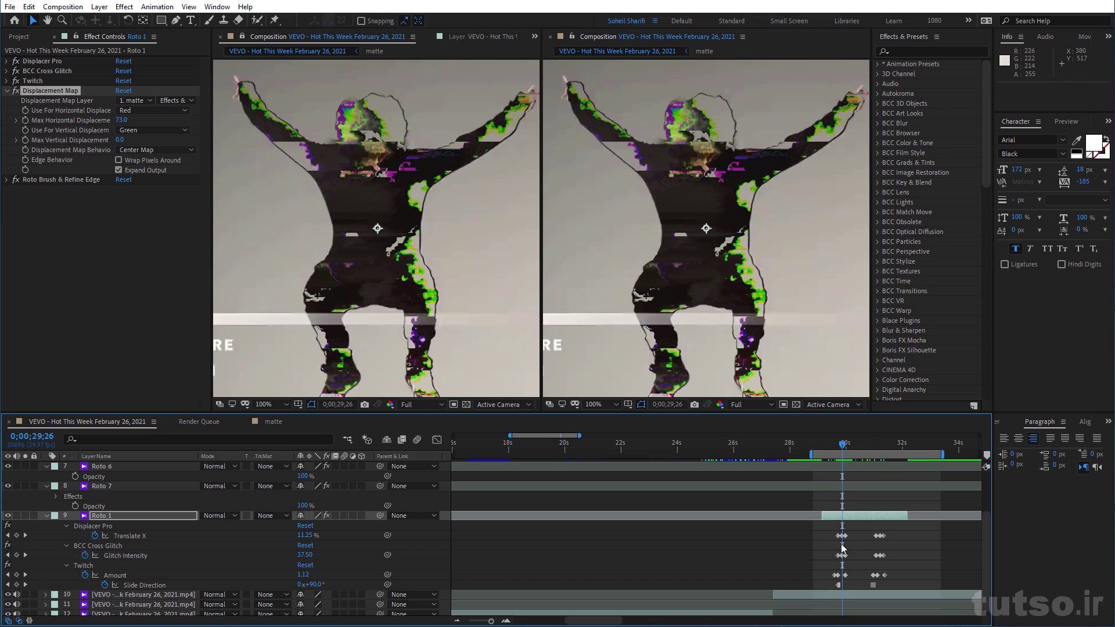
Keyframe Max Horizontal Displacement, preview from 29;21, and close the second composition viewer
{"action": "scroll", "coordinate": [842, 458], "scroll_direction": "up", "scroll_amount": 5}
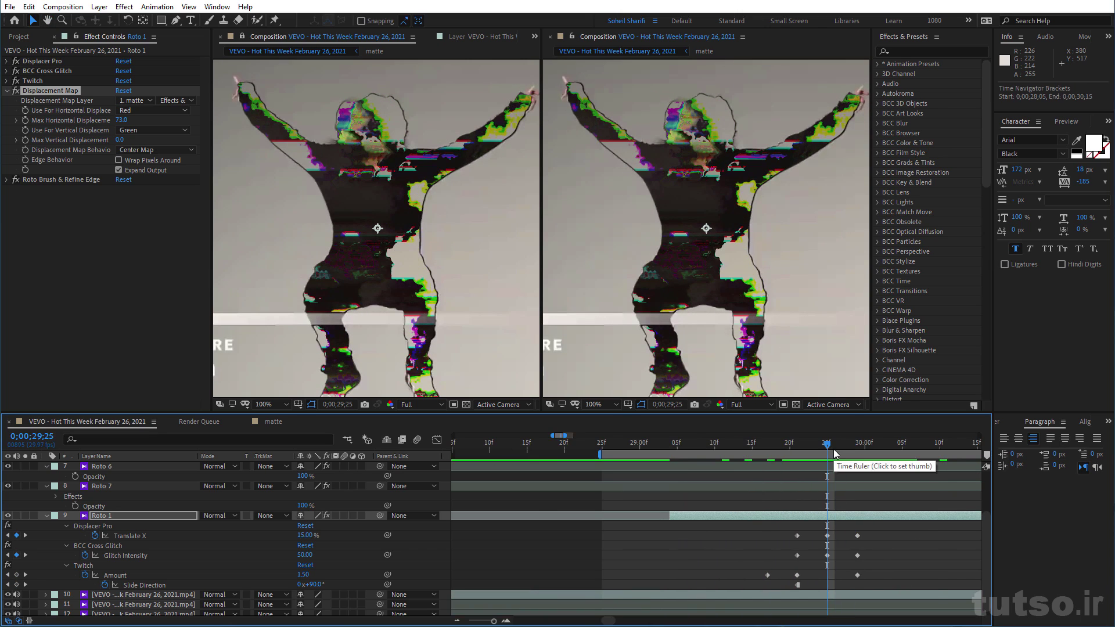
{"action": "left_click", "coordinate": [25, 120]}
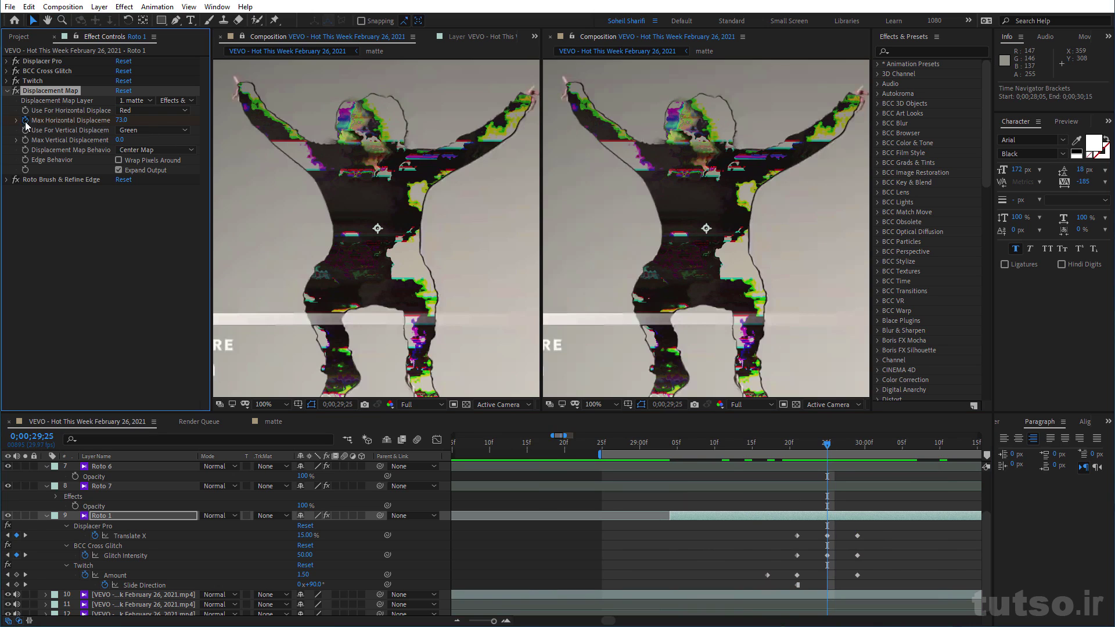
{"action": "left_click", "coordinate": [795, 444]}
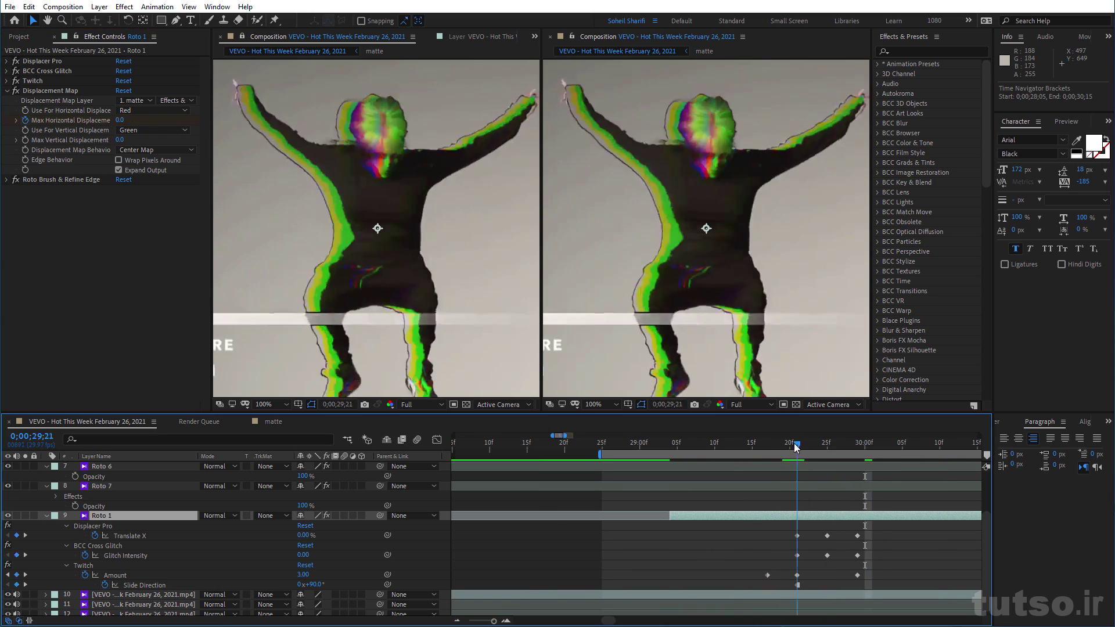
{"action": "key", "text": "space"}
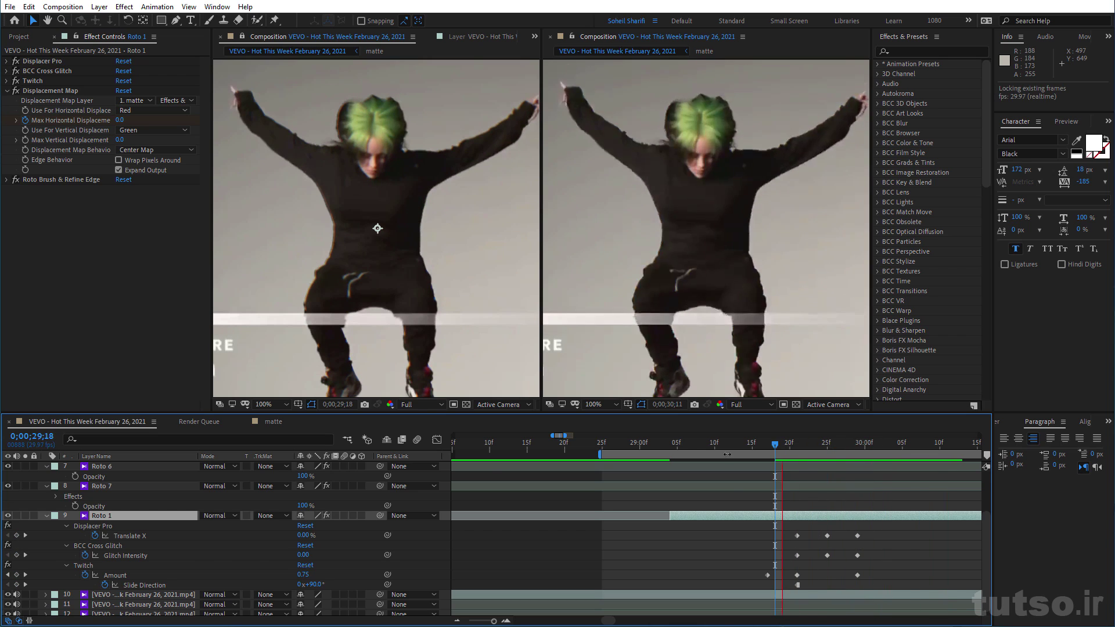
{"action": "left_click", "coordinate": [550, 37]}
{"action": "left_click", "coordinate": [678, 441]}
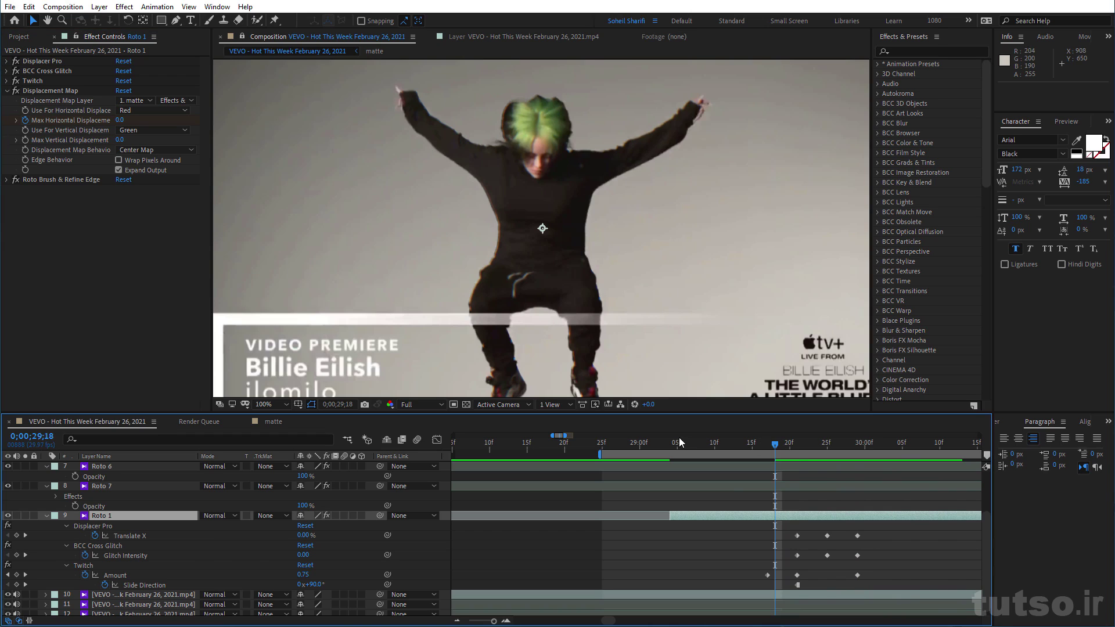
{"action": "left_click", "coordinate": [646, 449]}
{"action": "key", "text": "space"}
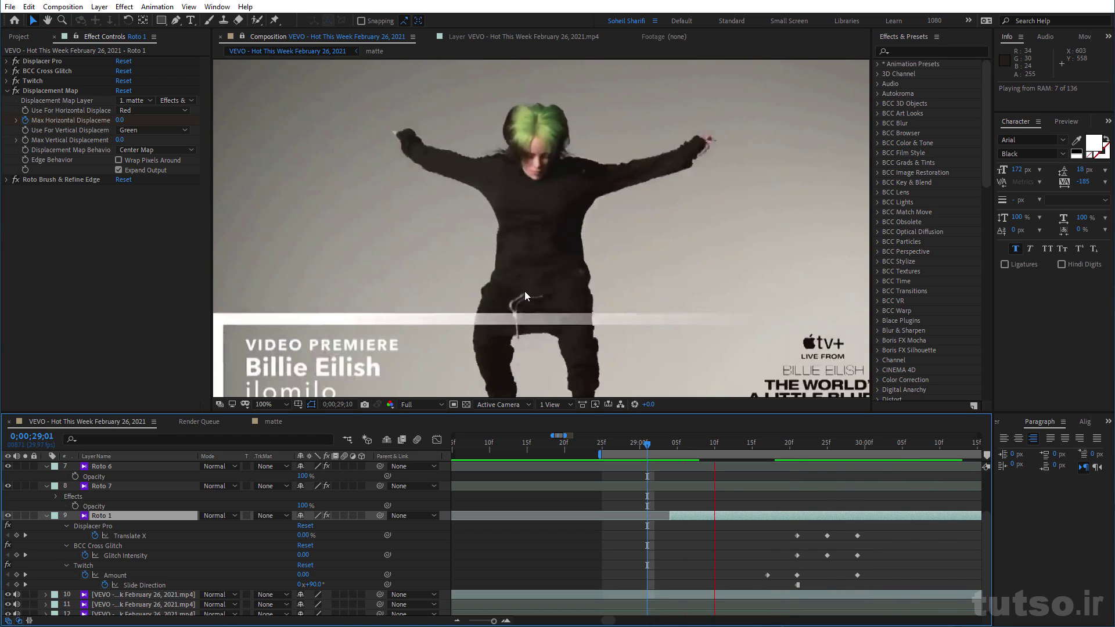
{"action": "key", "text": "space"}
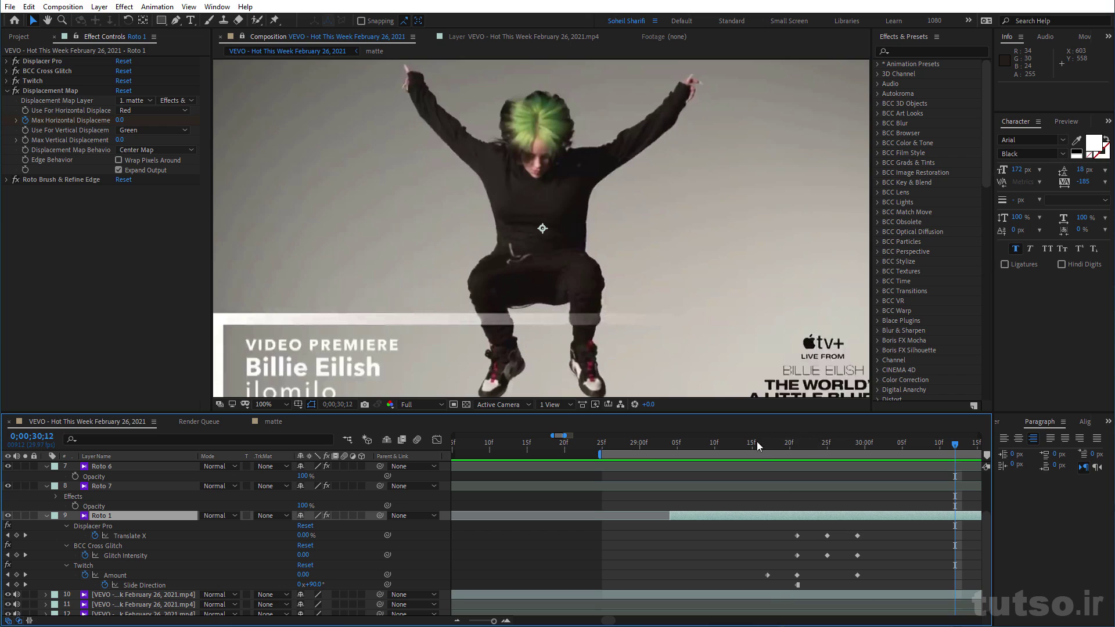
{"action": "left_click_drag", "start_coordinate": [764, 443], "coordinate": [806, 453]}
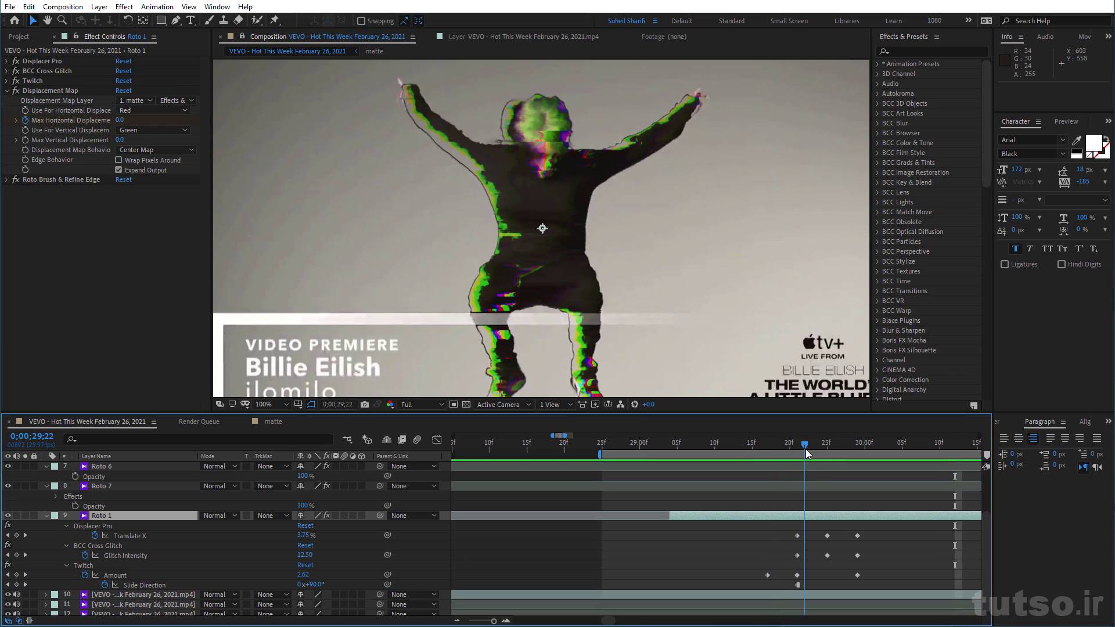
{"action": "key", "text": "Page_Down"}
{"action": "key", "text": "Page_Down"}
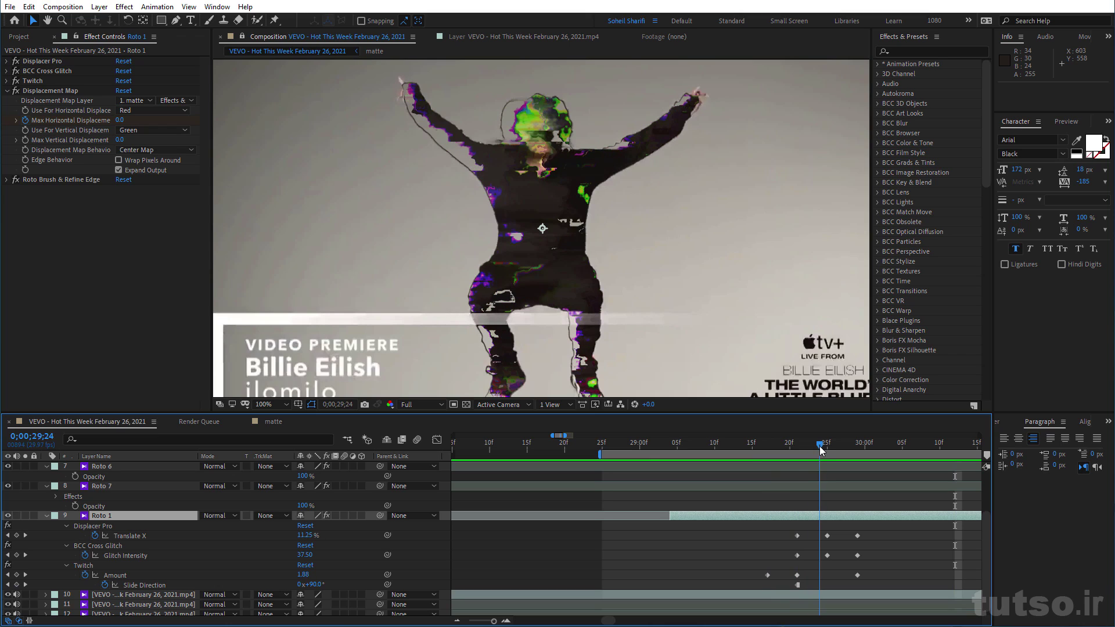
{"action": "key", "text": "Page_Down"}
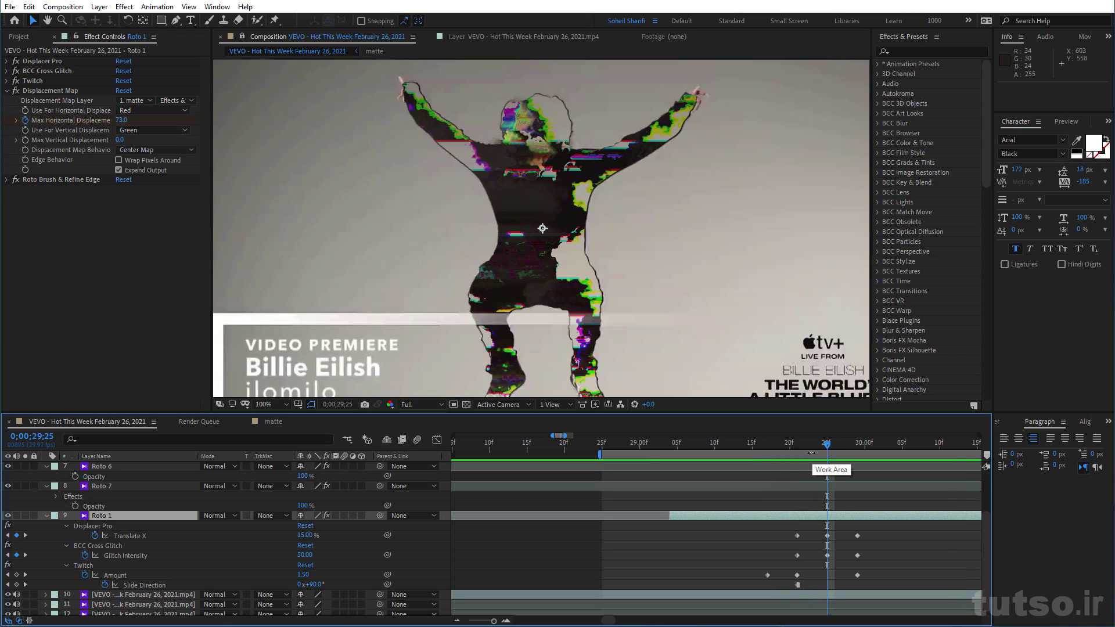
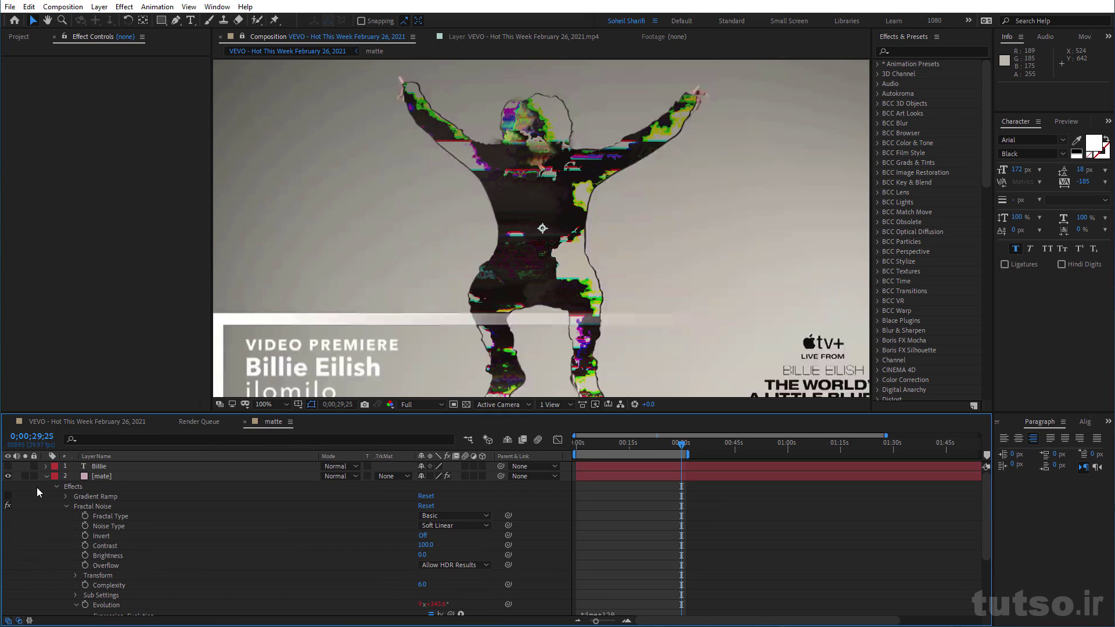
Make the Billie text layer visible in the matte comp, then go back to the VEVO - Hot This Week composition
{"action": "left_click", "coordinate": [8, 466]}
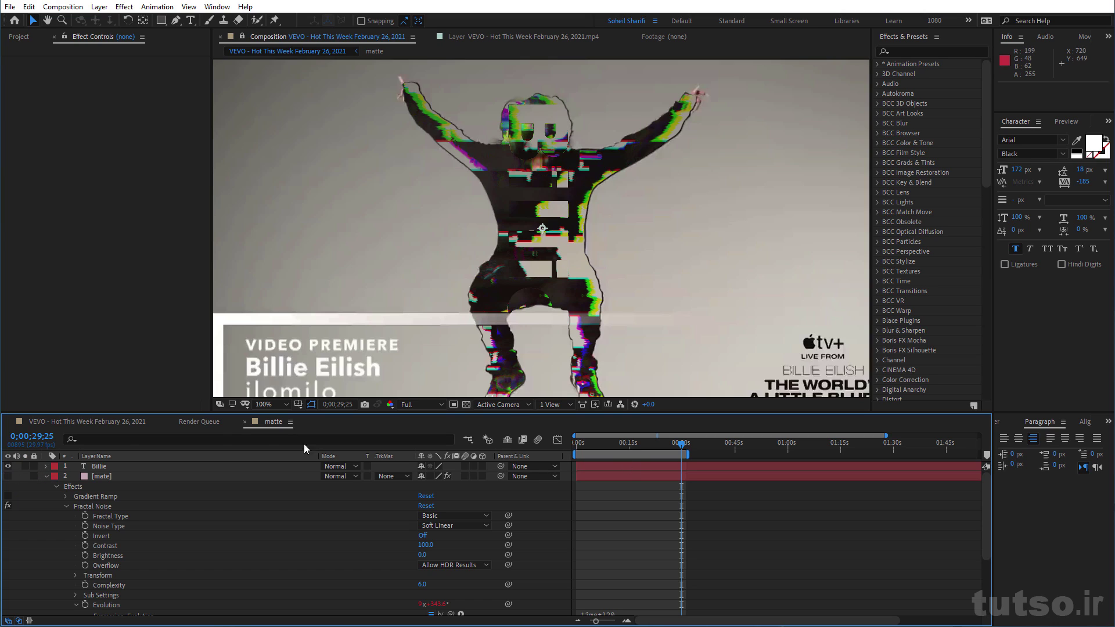
{"action": "left_click", "coordinate": [129, 422]}
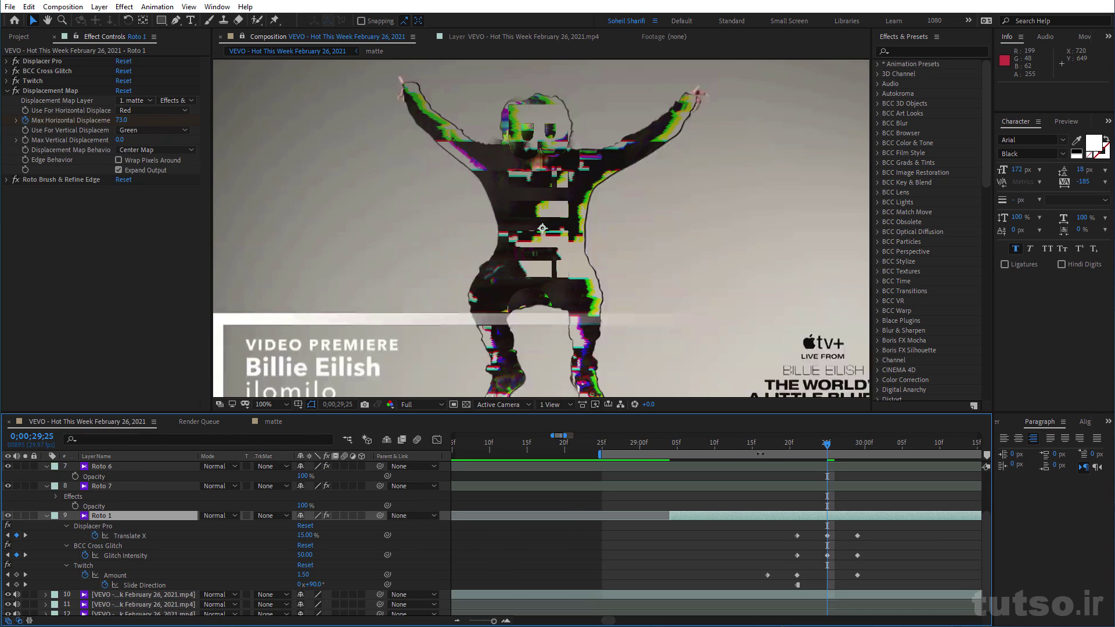
Preview the glitch from 29;20 on the jumping figure, reset time to 29;15, and show the matte comp
{"action": "left_click", "coordinate": [755, 445]}
{"action": "key", "text": "space"}
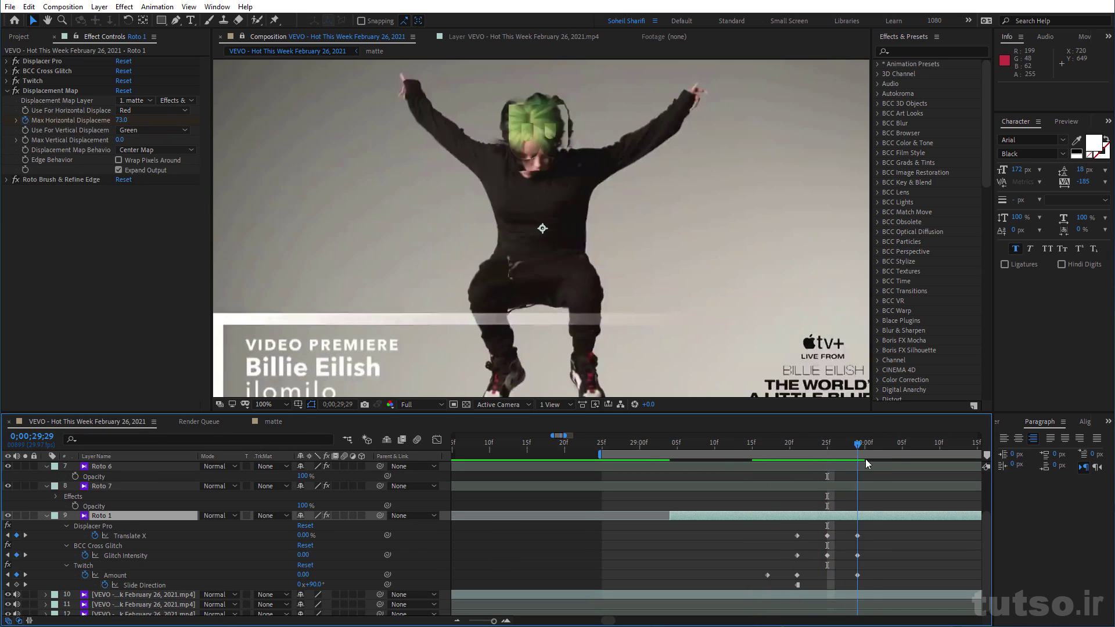
{"action": "left_click", "coordinate": [788, 461]}
{"action": "key", "text": "space"}
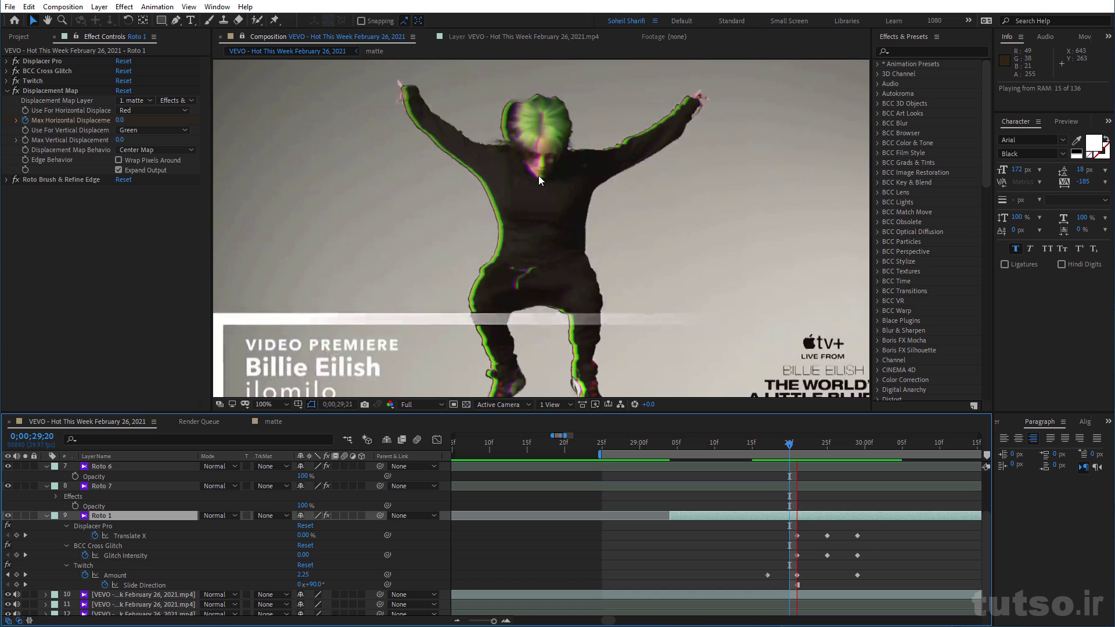
{"action": "key", "text": "space"}
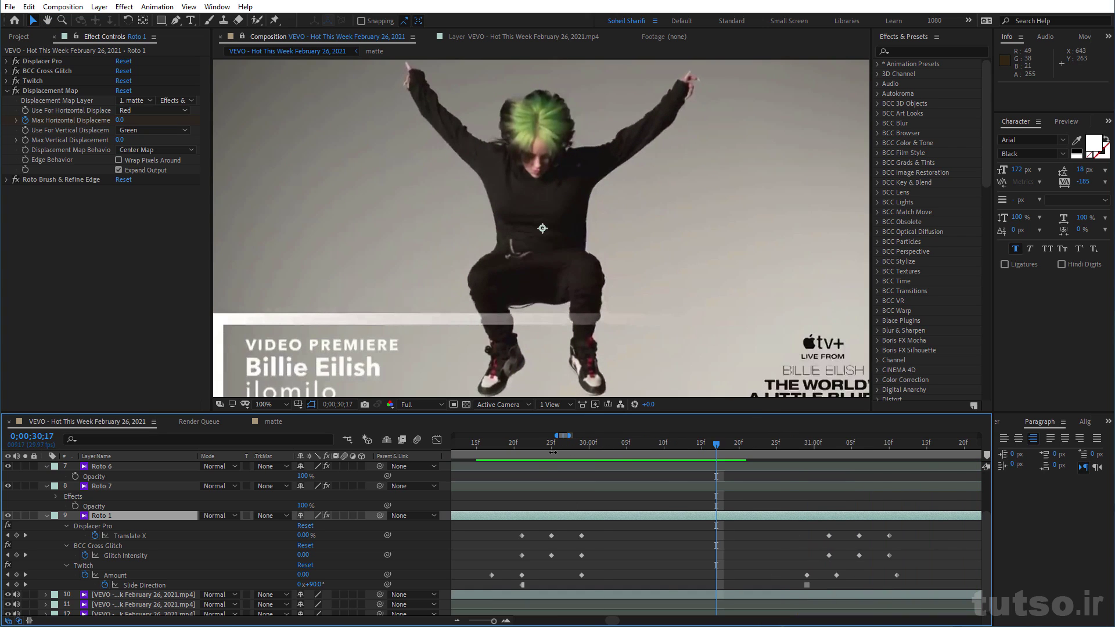
{"action": "left_click_drag", "start_coordinate": [556, 447], "coordinate": [475, 447]}
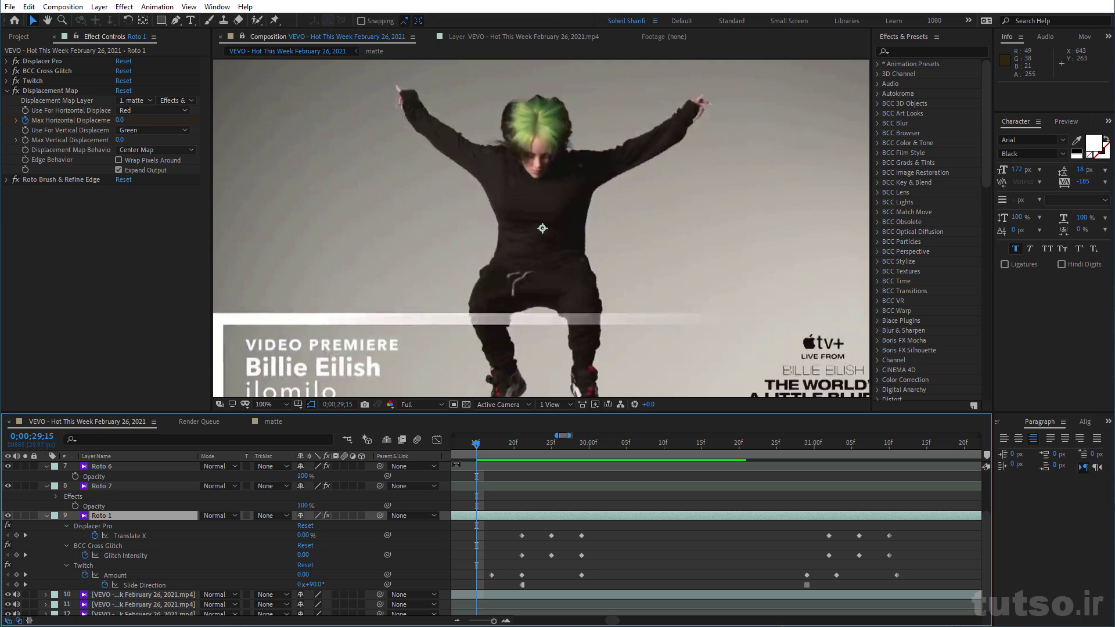
{"action": "left_click", "coordinate": [271, 423]}
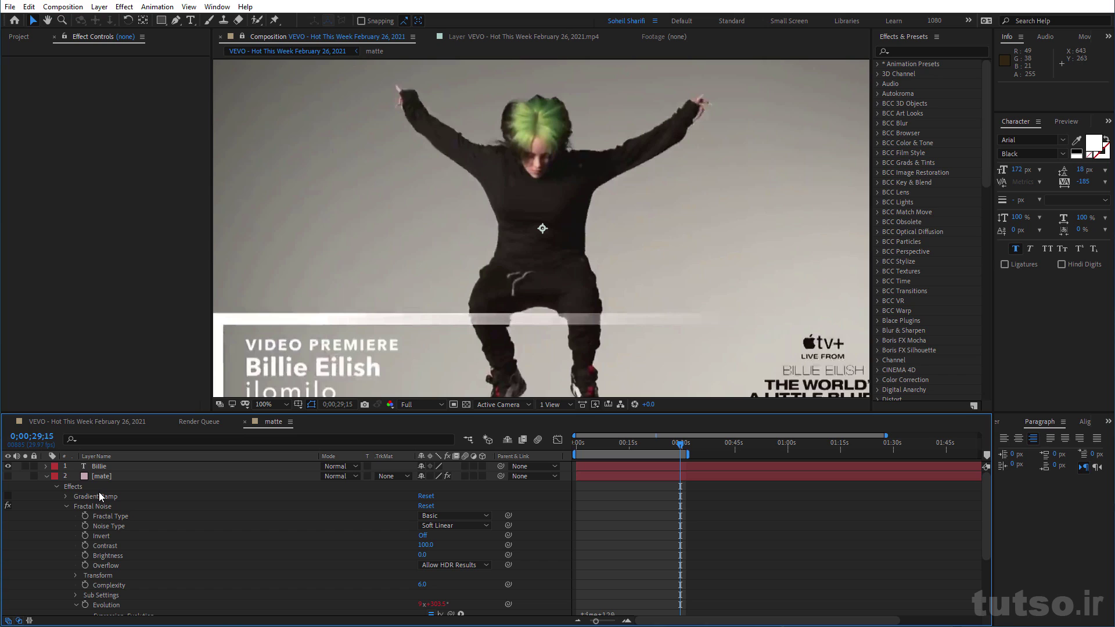
Compare the VEVO and matte comps, ending on the VEVO - Hot This Week composition
{"action": "left_click", "coordinate": [110, 422]}
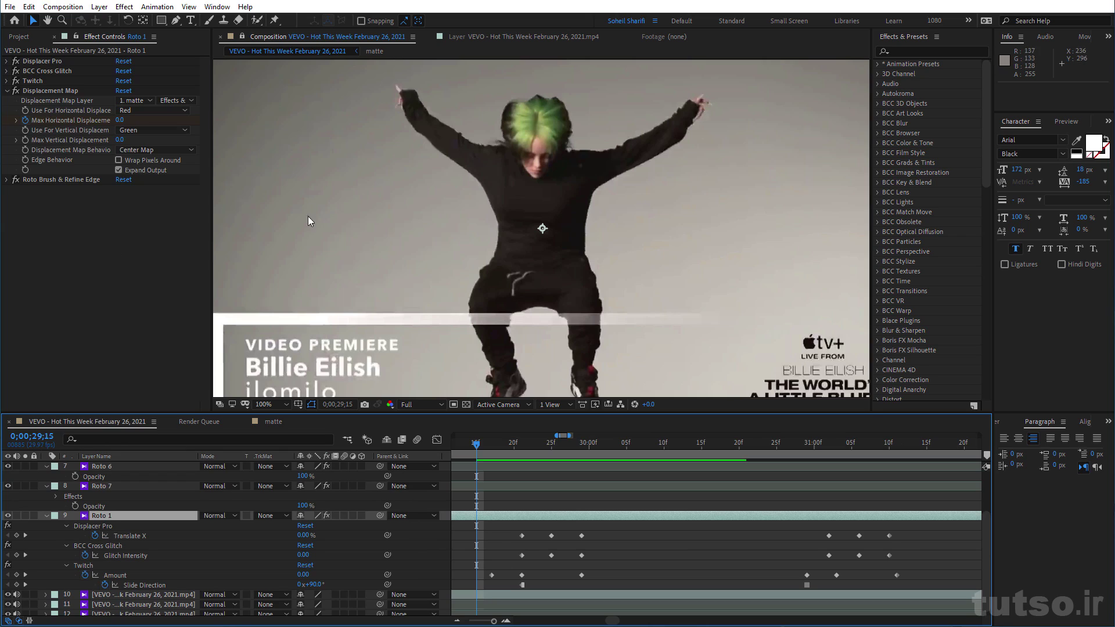
{"action": "left_click", "coordinate": [274, 423]}
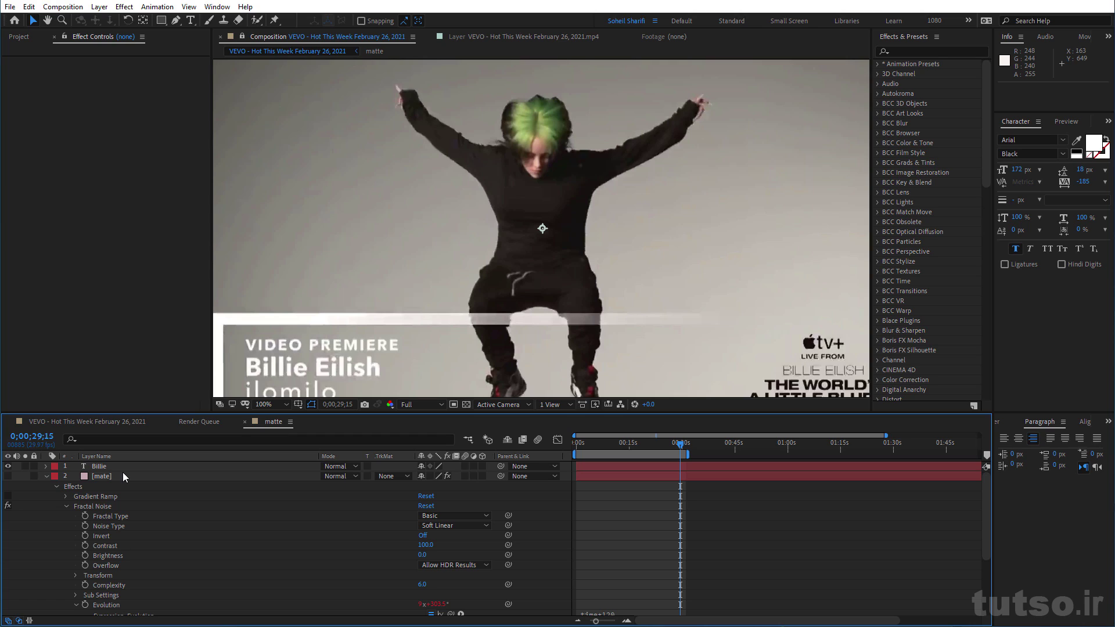
{"action": "left_click", "coordinate": [79, 422]}
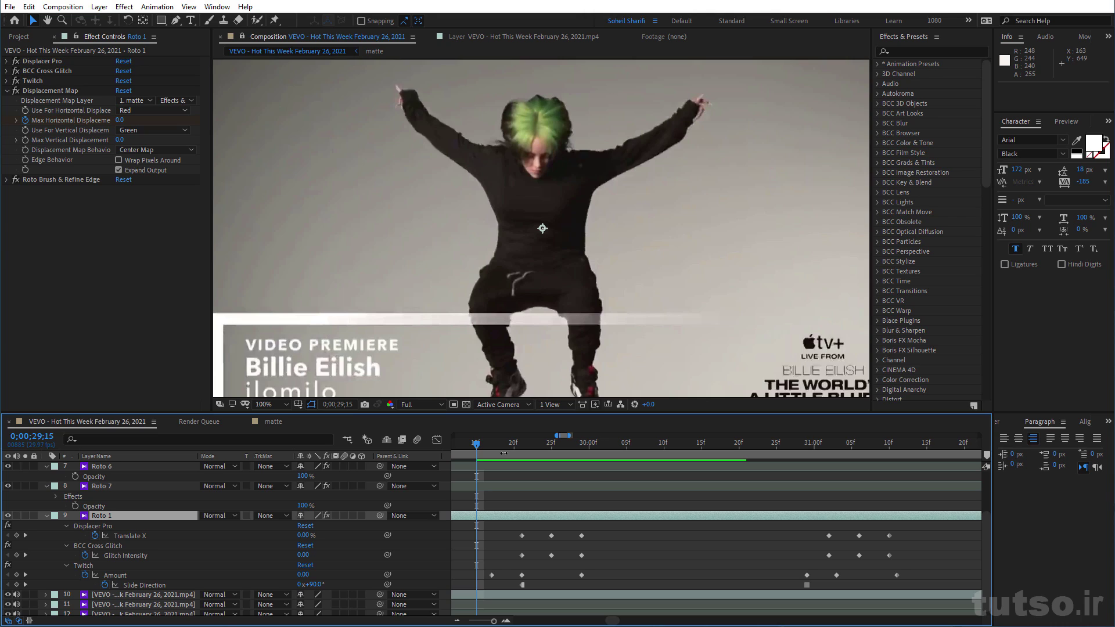
Play the glitch section from 28;16 with the viewer maximized, then stop playback
{"action": "scroll", "coordinate": [580, 473], "scroll_direction": "down", "scroll_amount": 5}
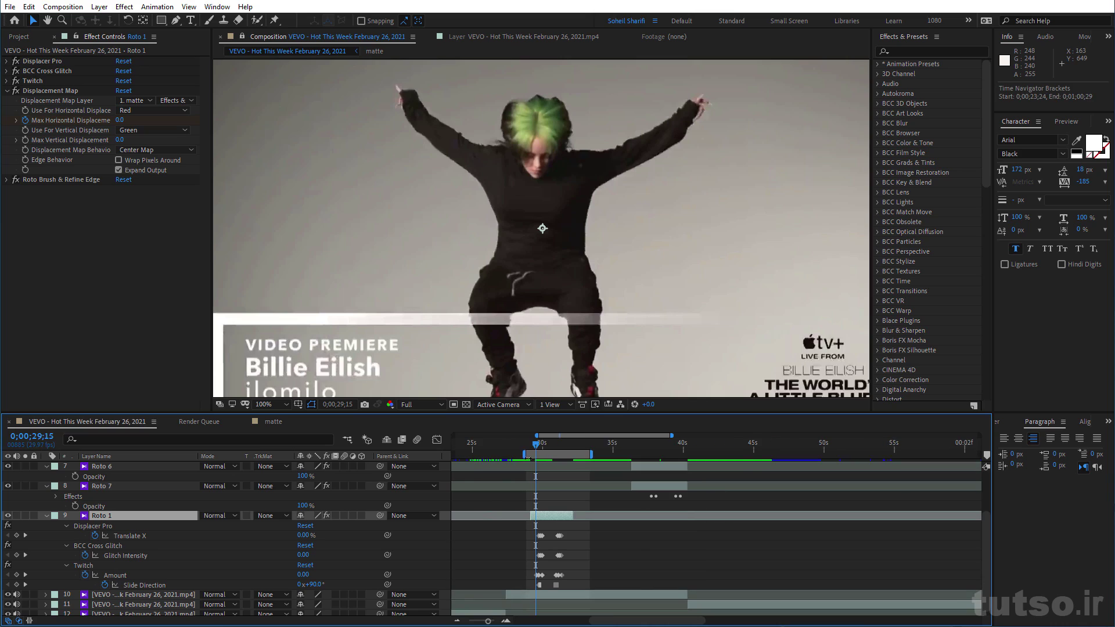
{"action": "left_click", "coordinate": [521, 450]}
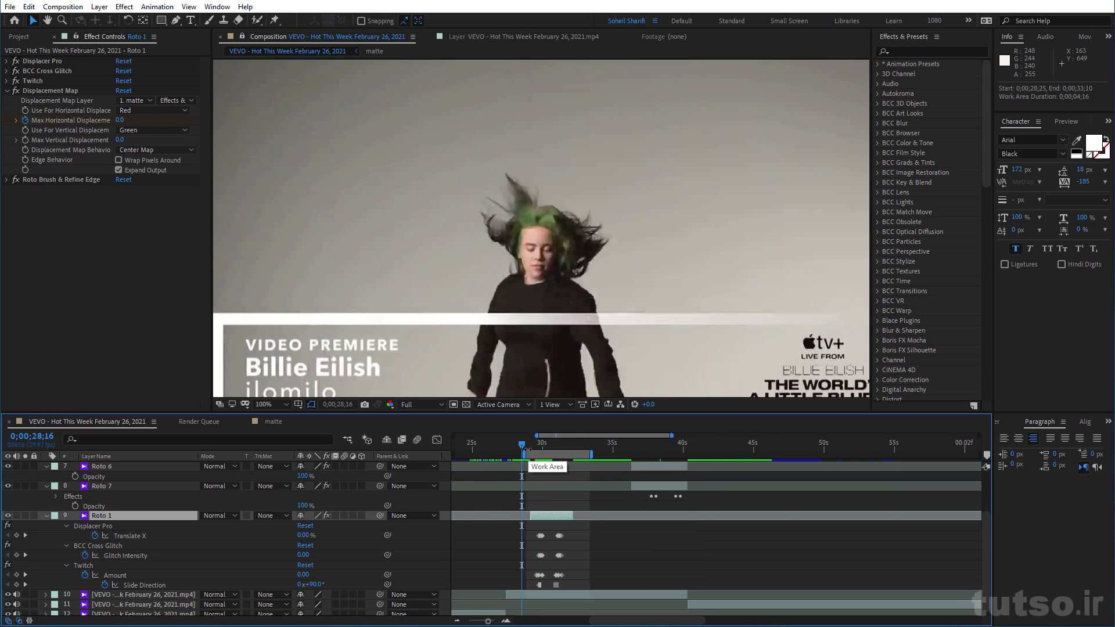
{"action": "key", "text": "space"}
{"action": "key", "text": "grave"}
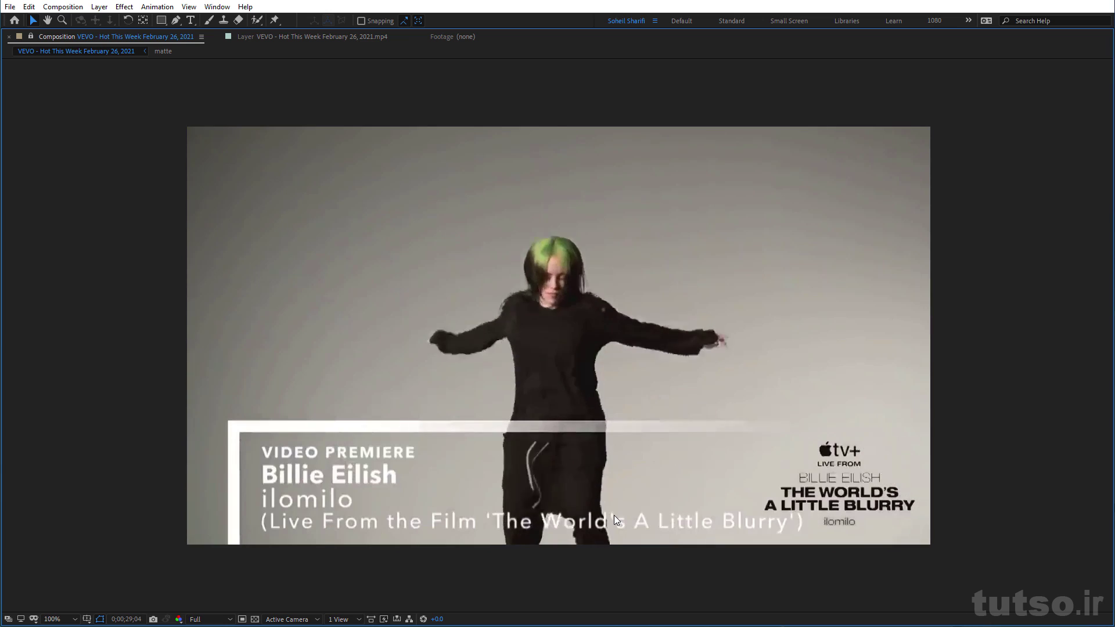
{"action": "key", "text": "space"}
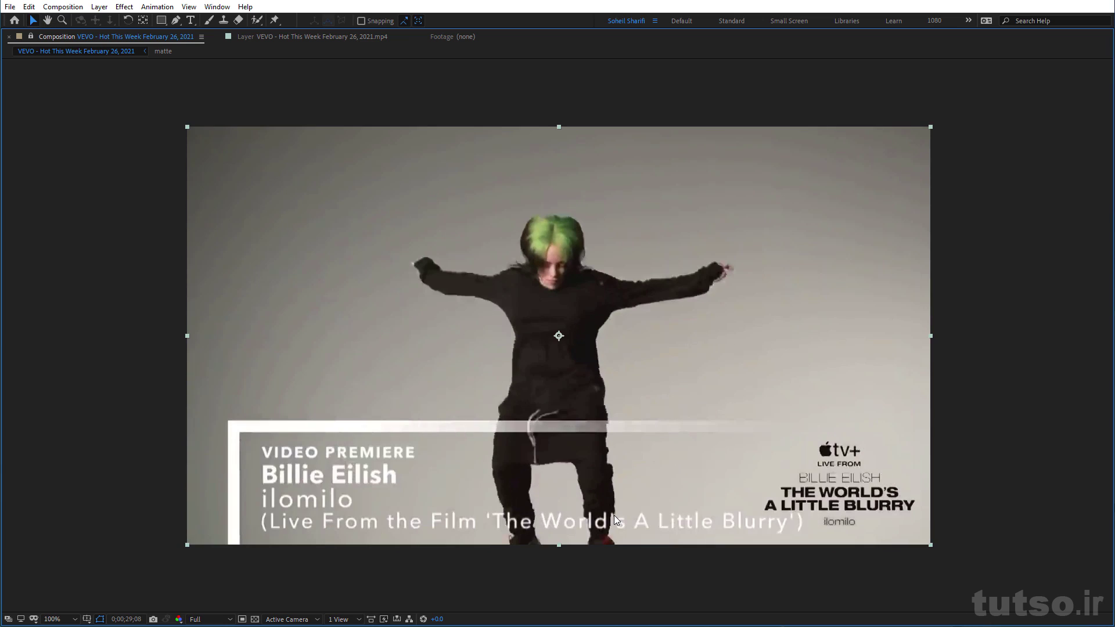